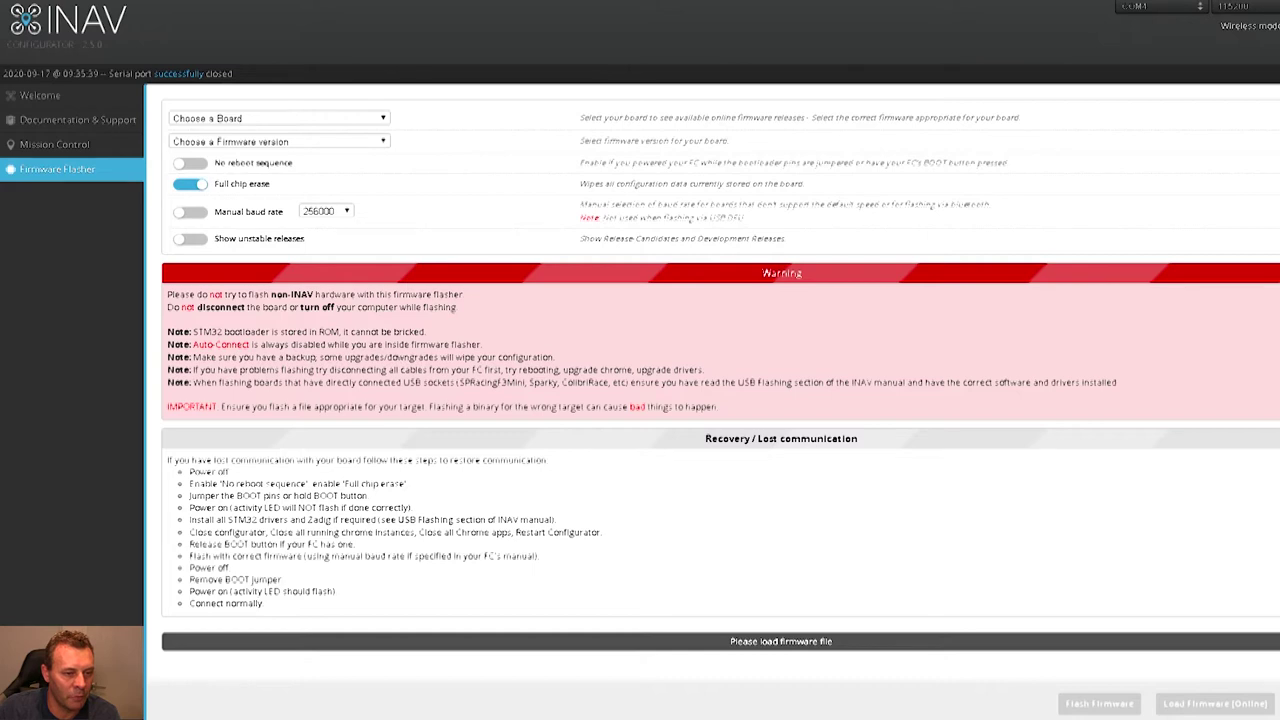
# - Choose the MATEKF411 RSSI board with firmware 2.5.2, load that firmware from the online source and flash it
pyautogui.press('Return')
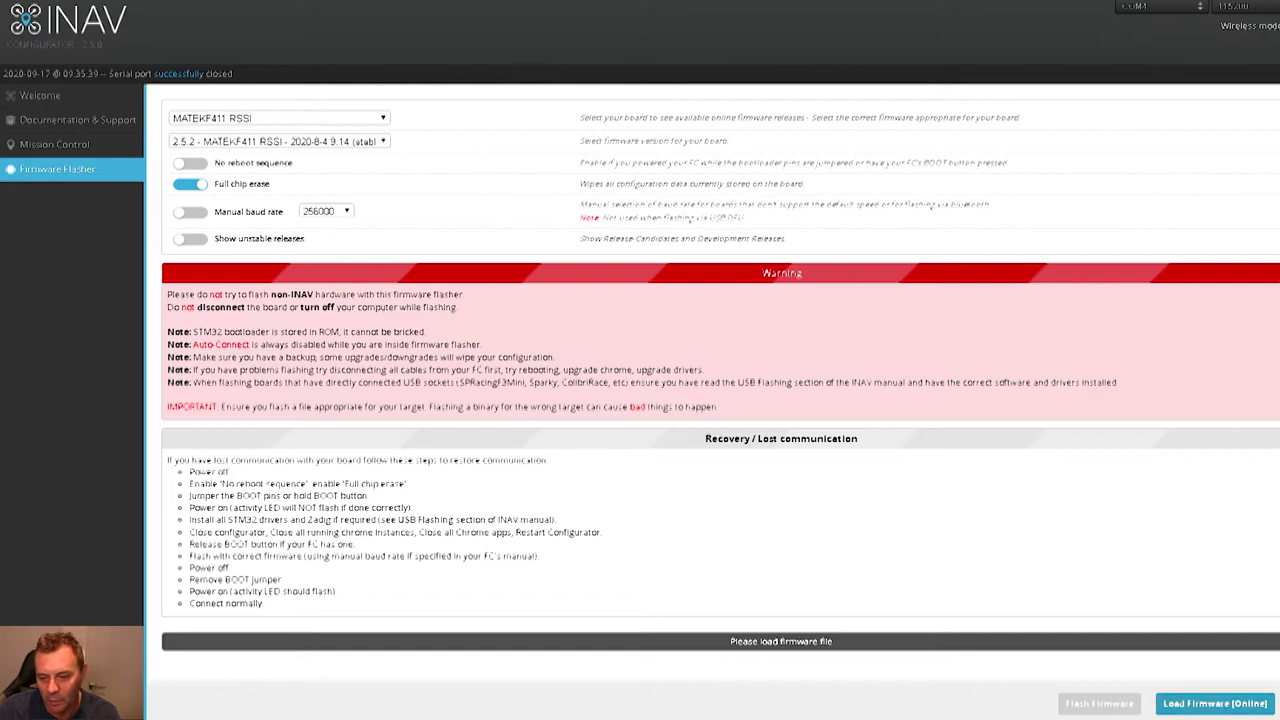
pyautogui.click(1215, 703)
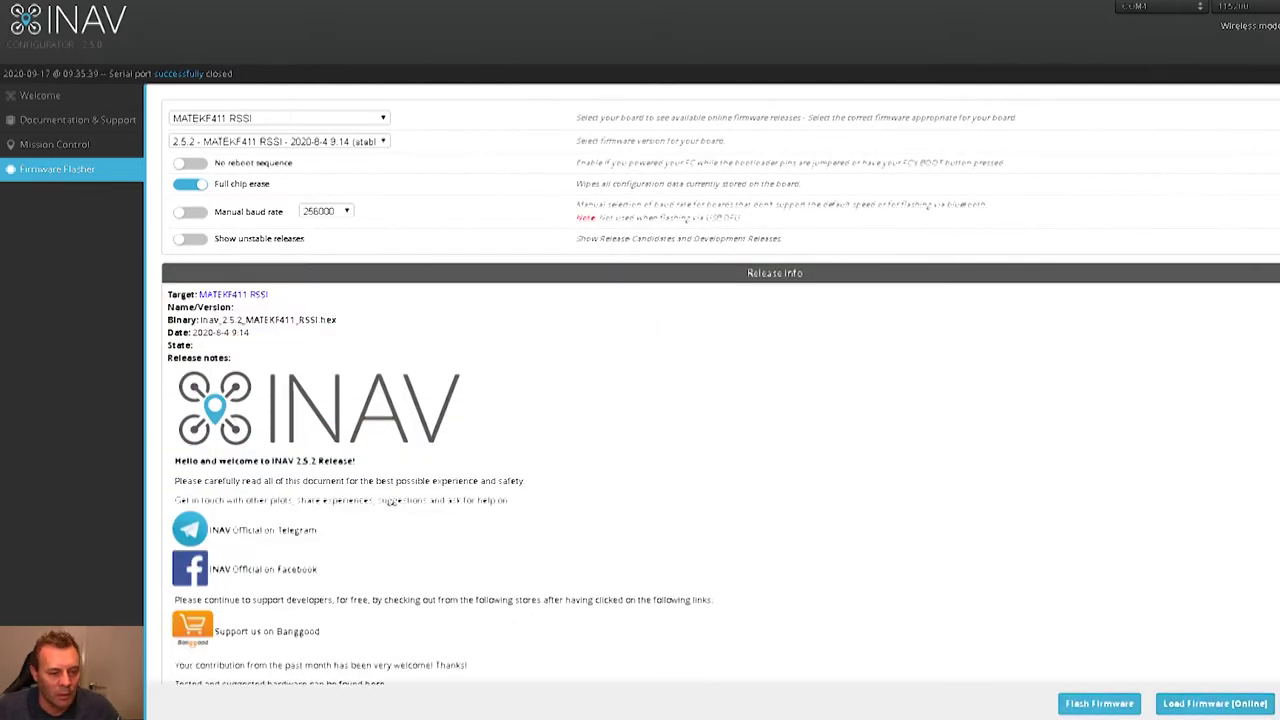
pyautogui.scroll(-3, 720, 400)
pyautogui.click(1099, 703)
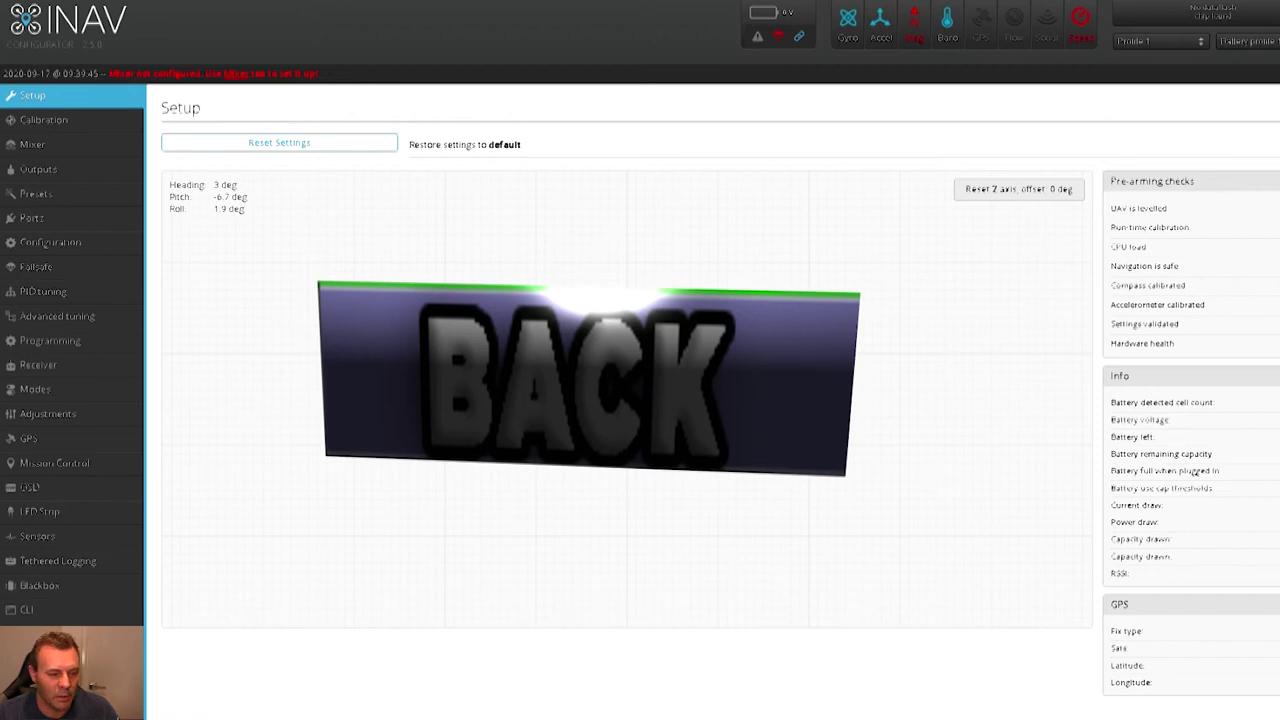
# - Run the version command in the CLI and check the installed firmware target and release
pyautogui.click(30, 609)
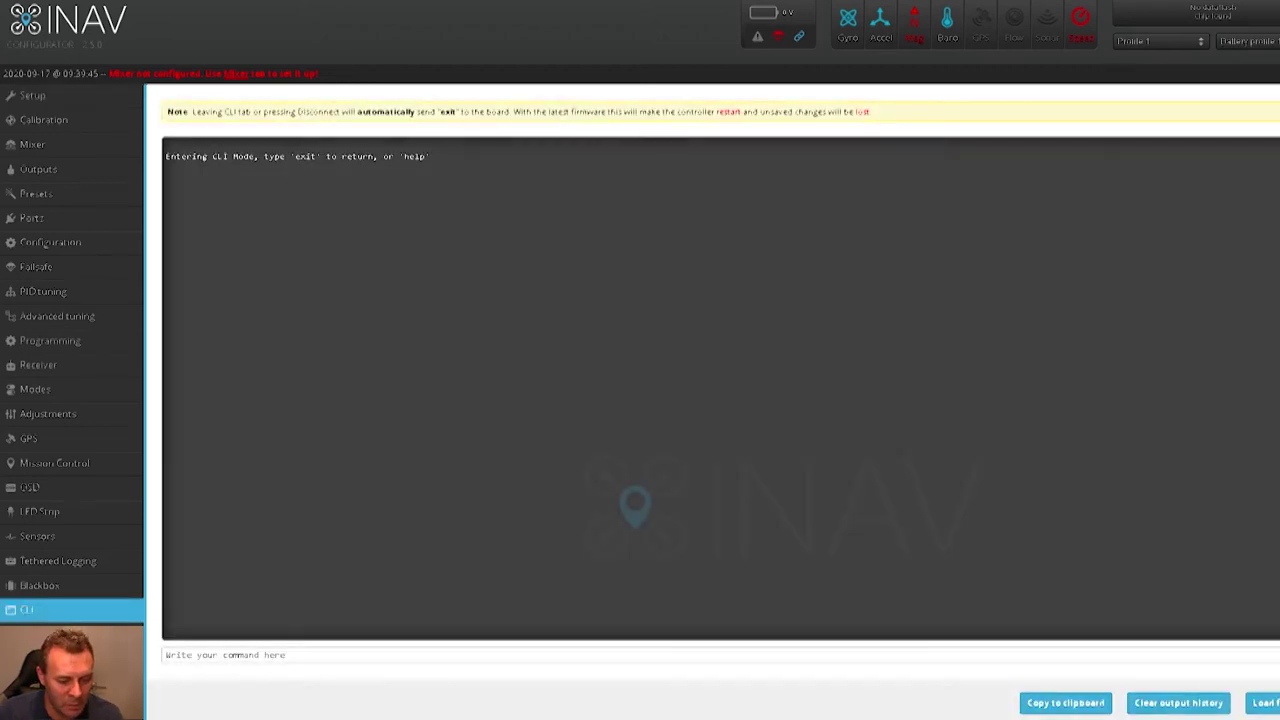
pyautogui.write('vers')
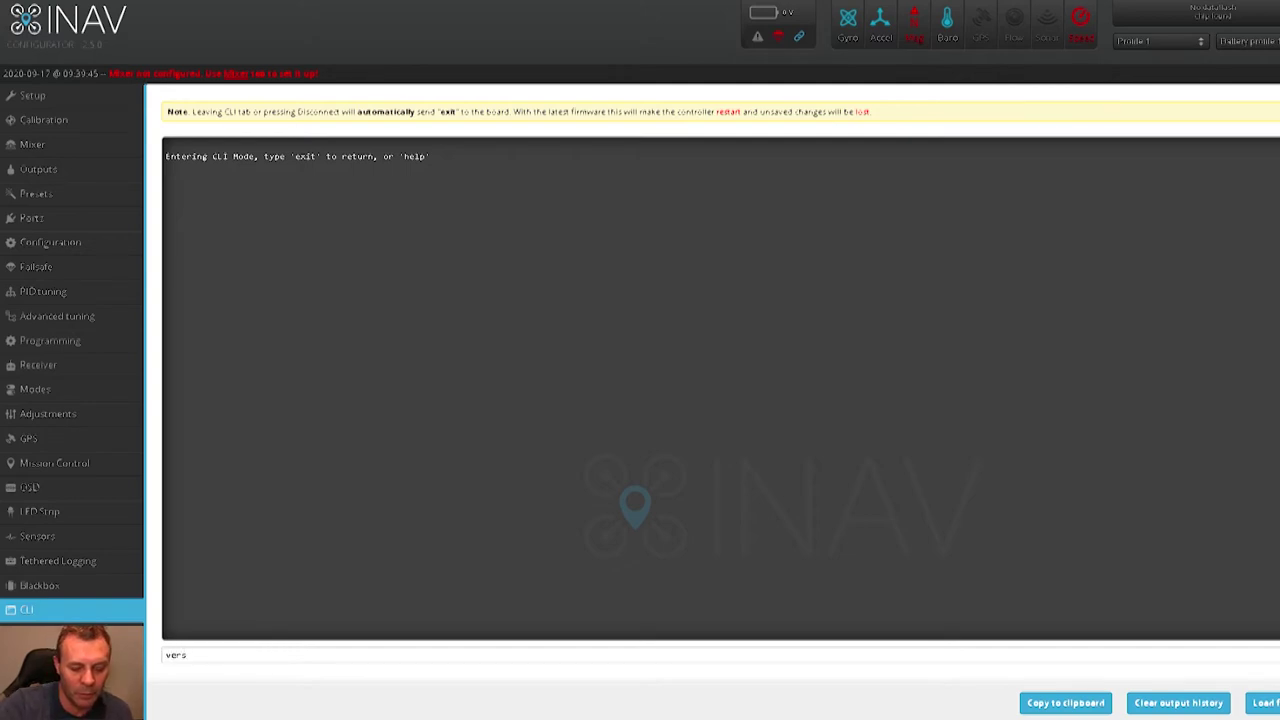
pyautogui.write('ion')
pyautogui.press('Return')
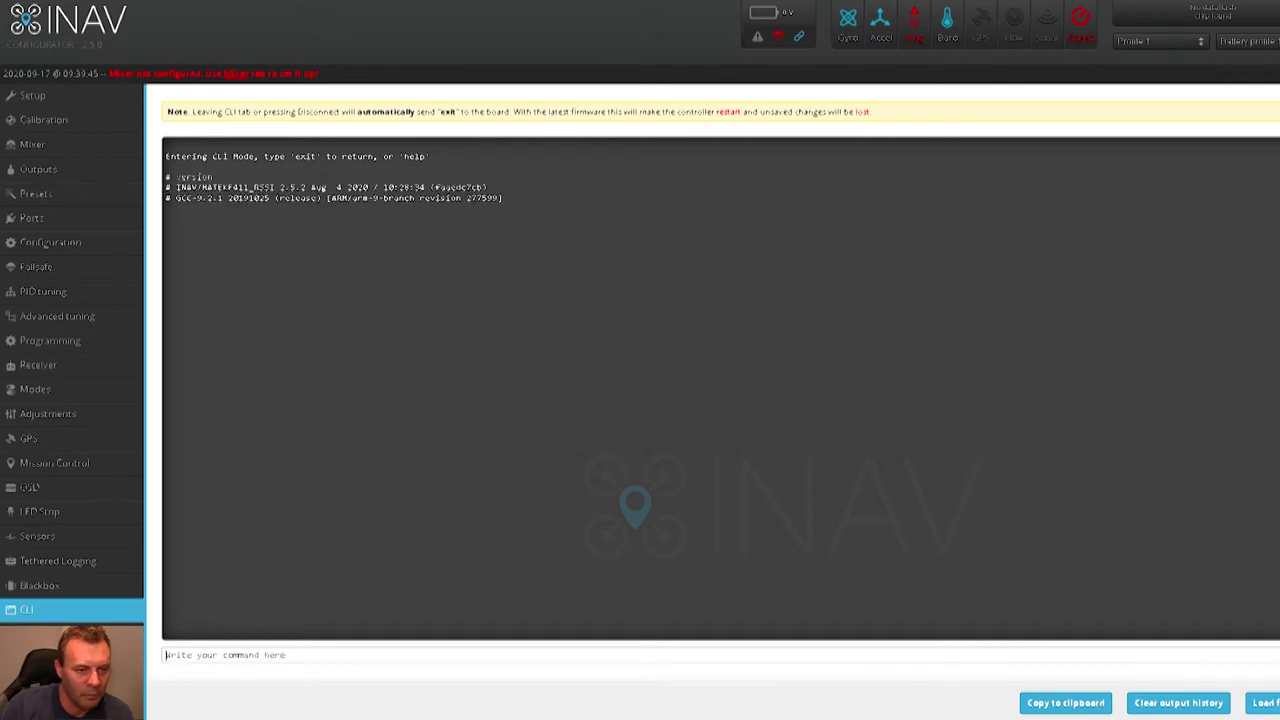
pyautogui.moveTo(176, 187); pyautogui.dragTo(369, 187)
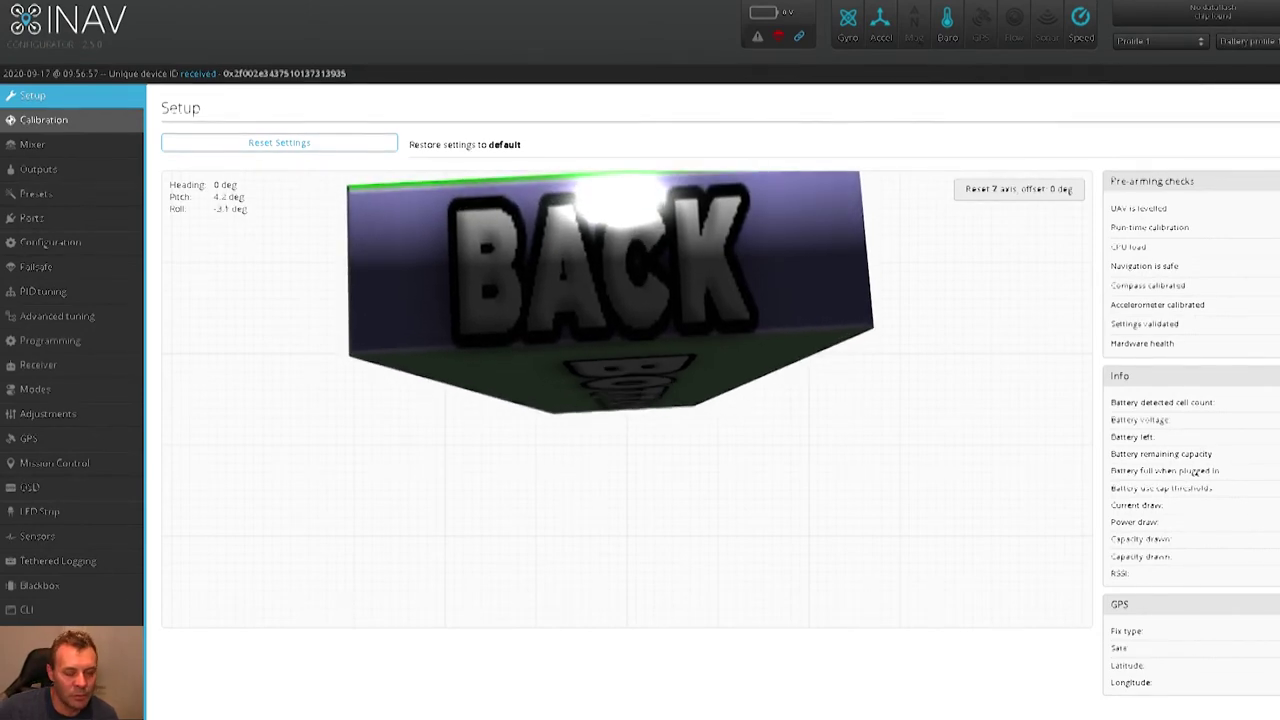
# - Examine the accelerometer calibration, plus the ESC, motor and servo output settings
pyautogui.click(44, 119)
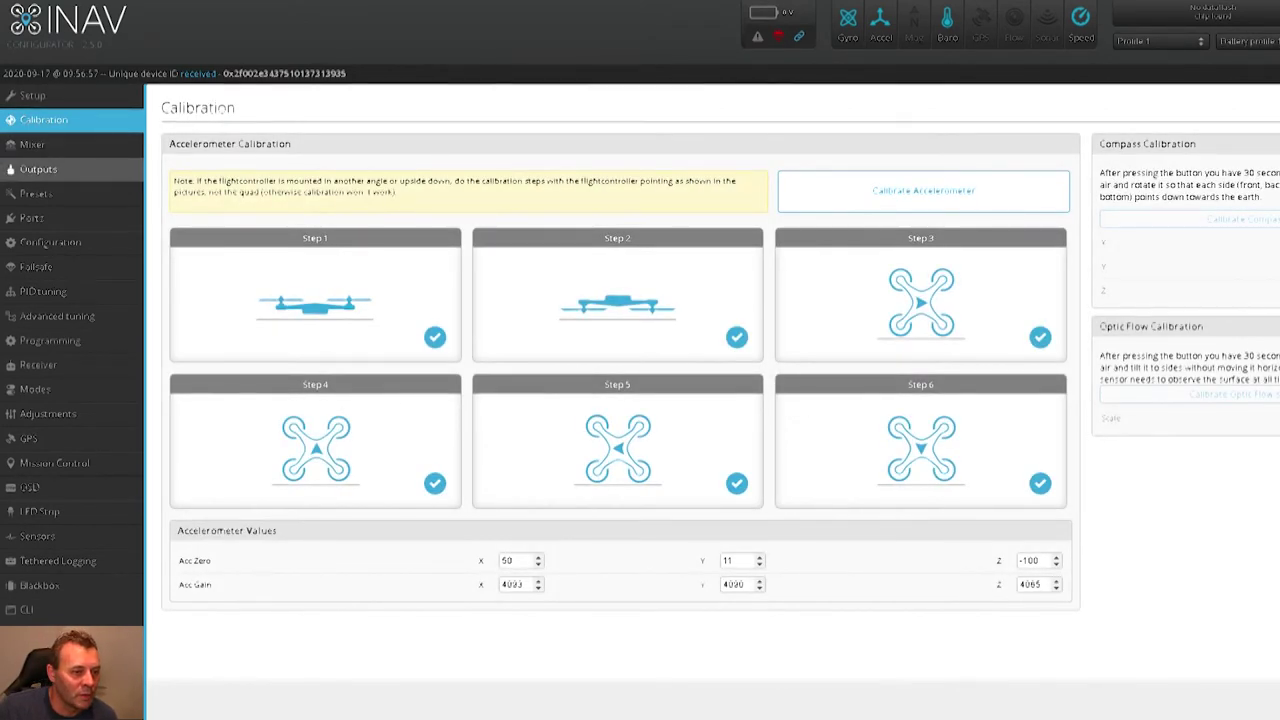
pyautogui.click(40, 169)
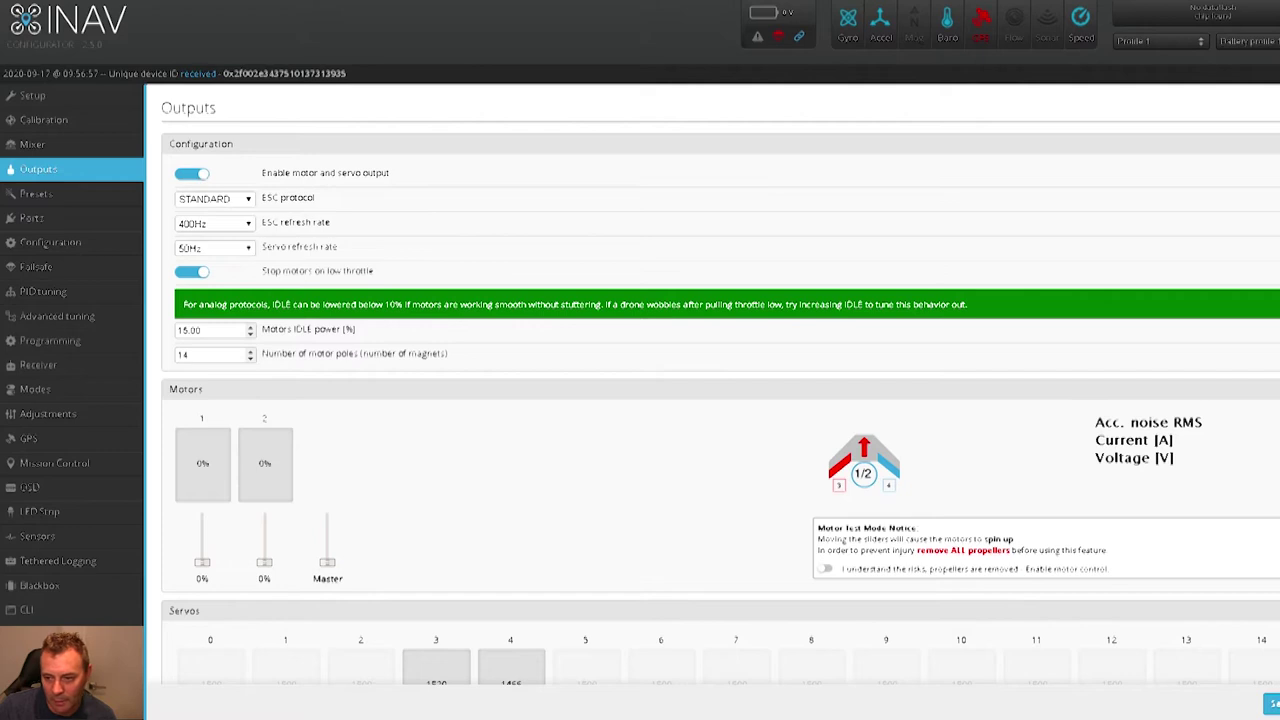
pyautogui.scroll(-2, 720, 400)
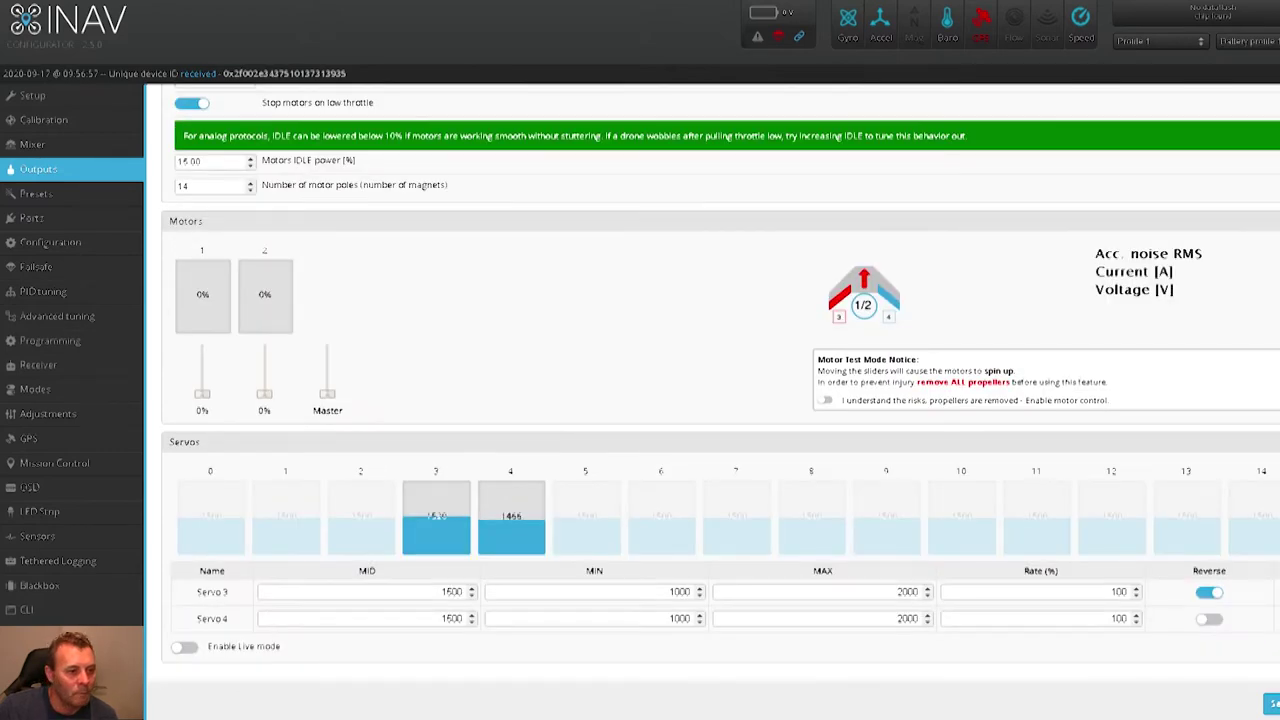
pyautogui.scroll(2, 720, 400)
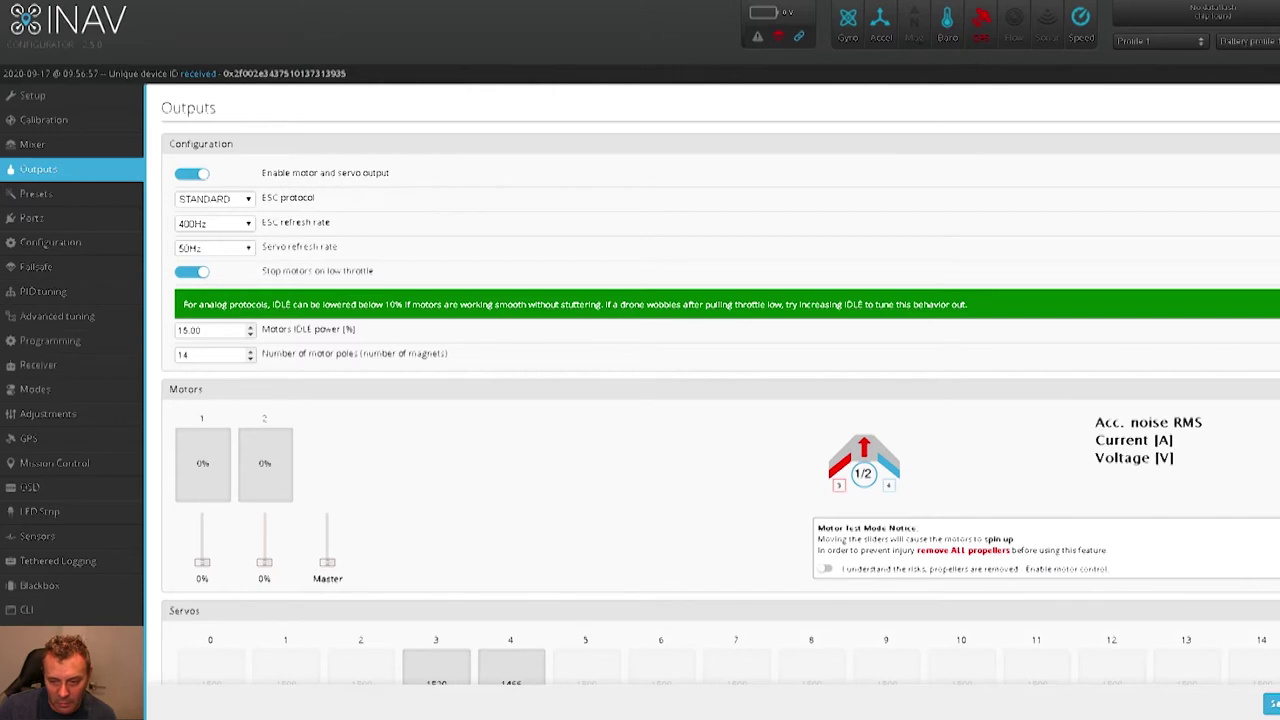
pyautogui.scroll(-3, 720, 400)
pyautogui.scroll(2, 720, 400)
pyautogui.scroll(-1, 720, 400)
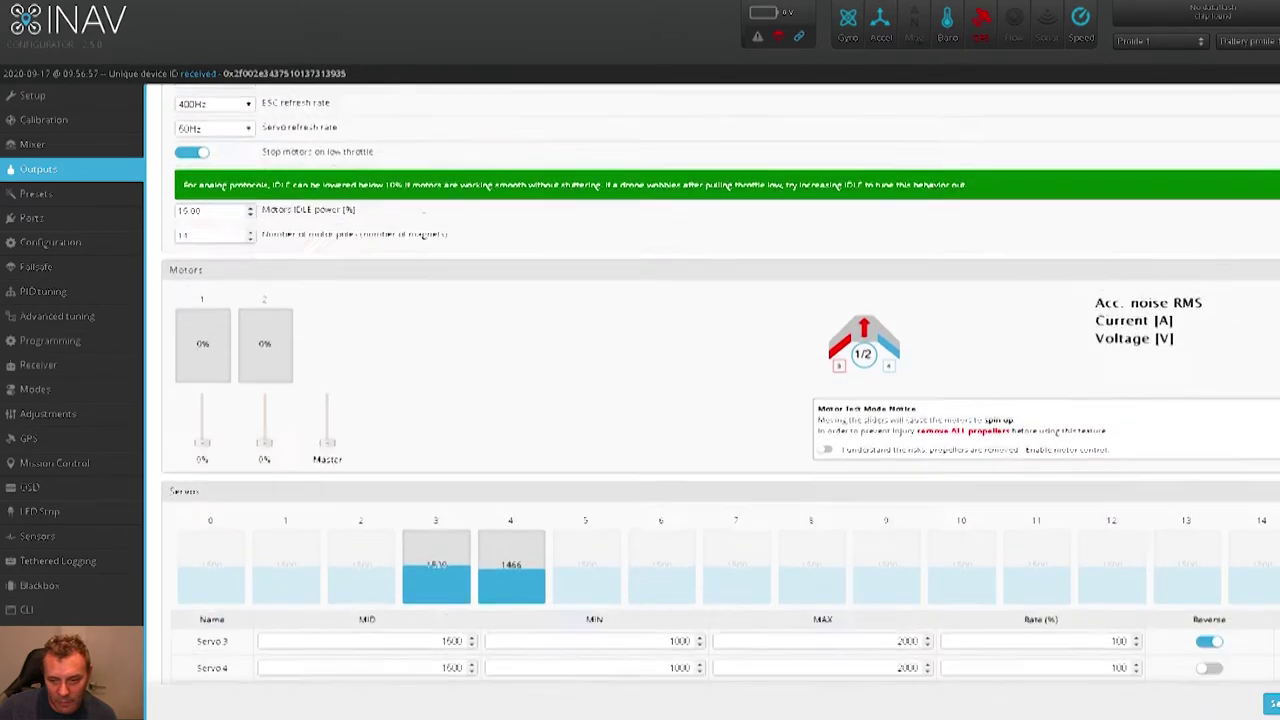
pyautogui.scroll(-1, 720, 390)
pyautogui.scroll(4, 720, 400)
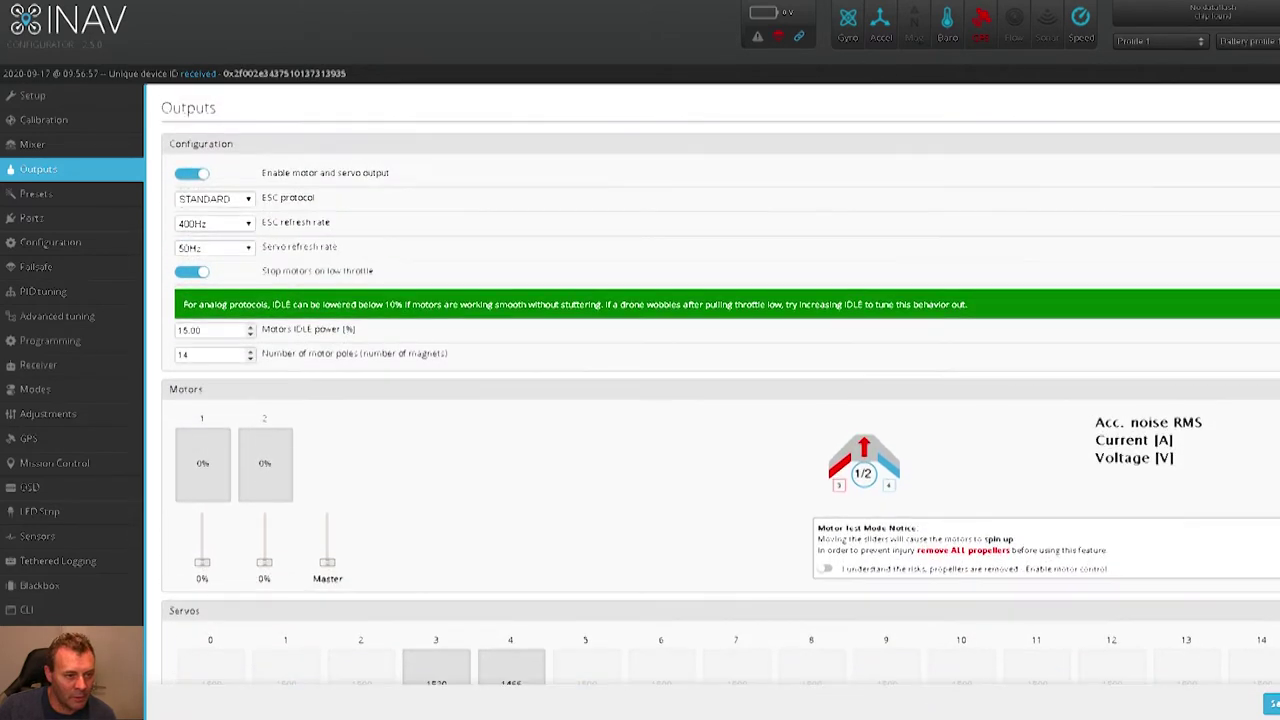
# - Review the motor and battery description of the Ritewing Mini Drak preset, and select the Flying wing Z84 preset for comparison
pyautogui.click(35, 193)
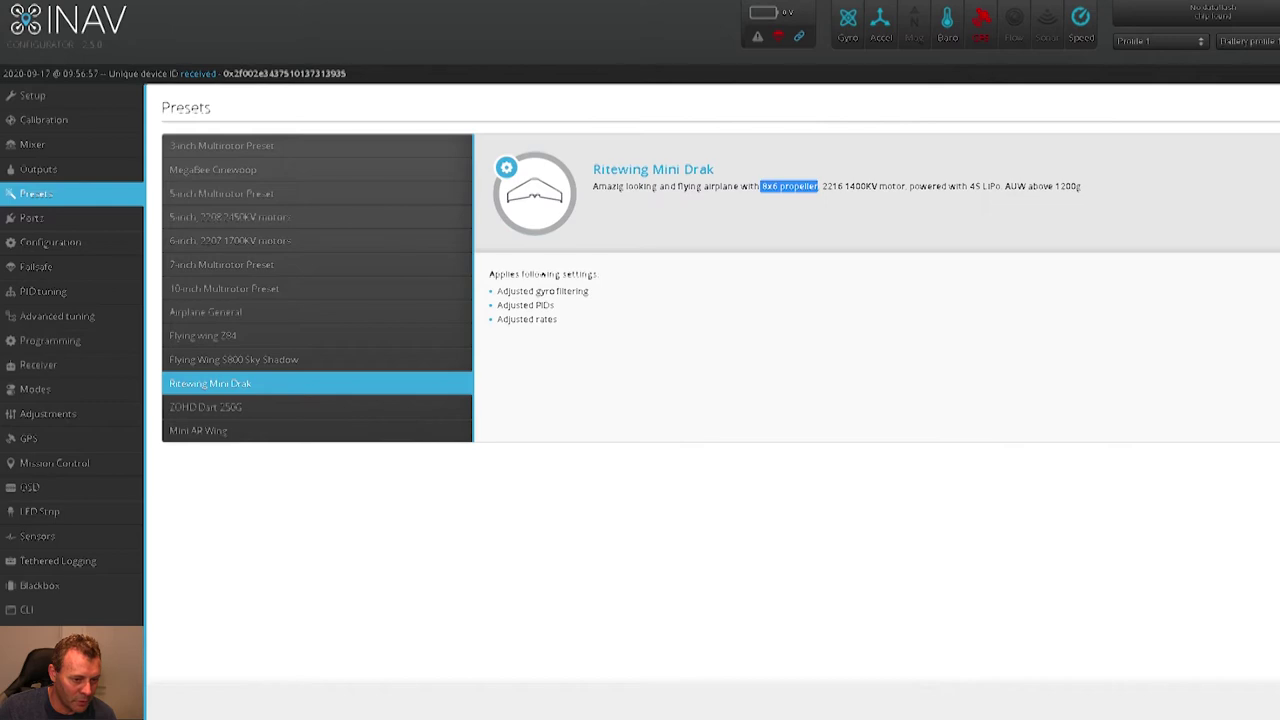
pyautogui.moveTo(845, 186); pyautogui.dragTo(875, 186)
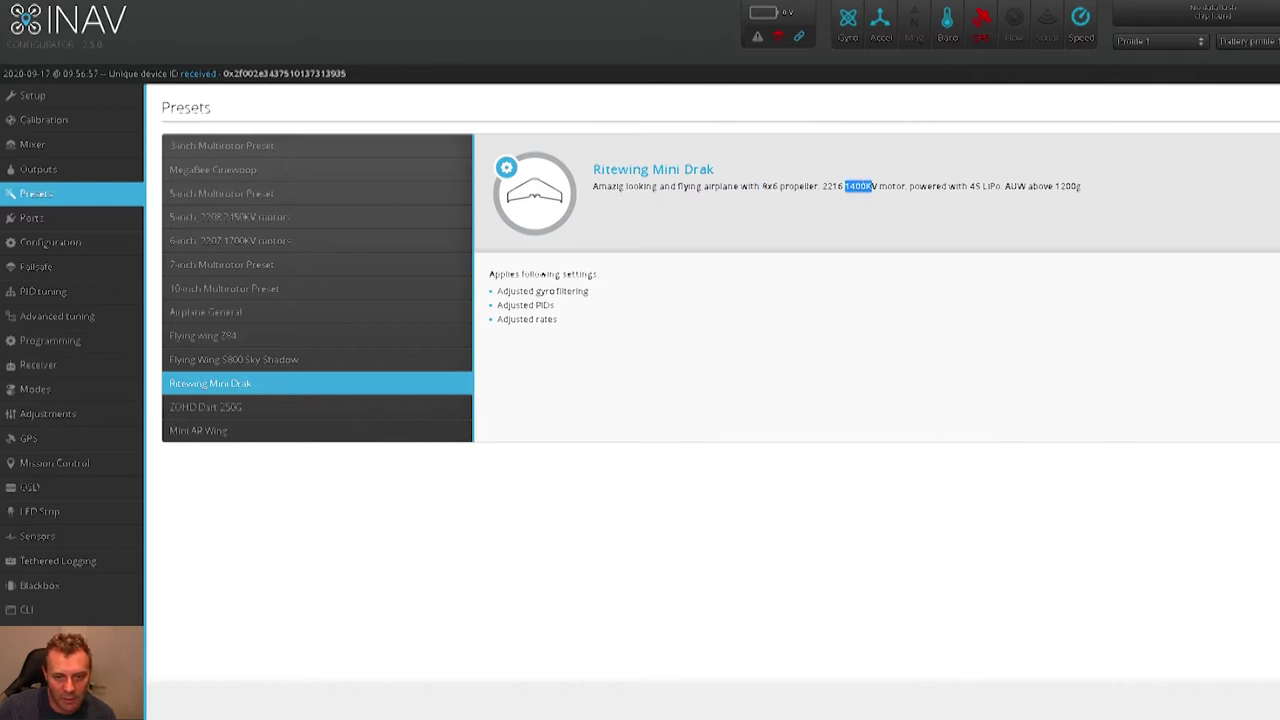
pyautogui.moveTo(970, 186); pyautogui.dragTo(1000, 186)
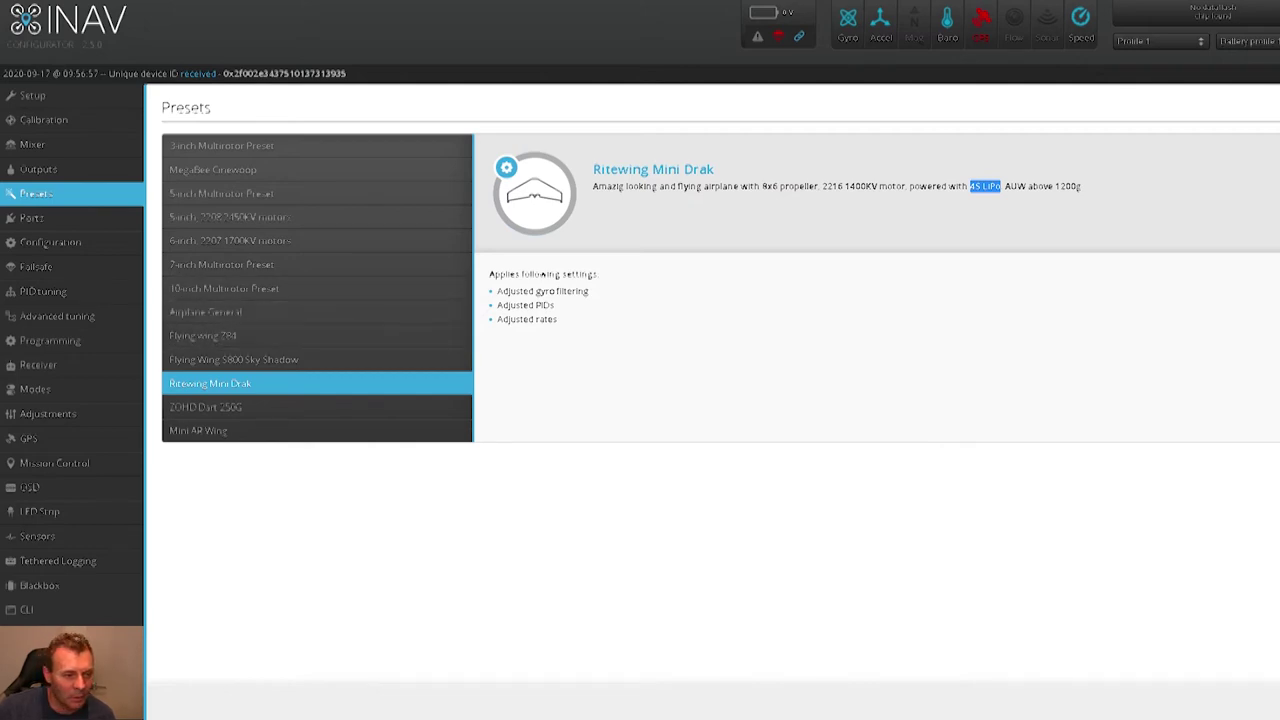
pyautogui.click(203, 335)
# - Examine the serial port assignments and the general configuration, including I2C speed, board yaw alignment, GPS and craft name
pyautogui.click(35, 219)
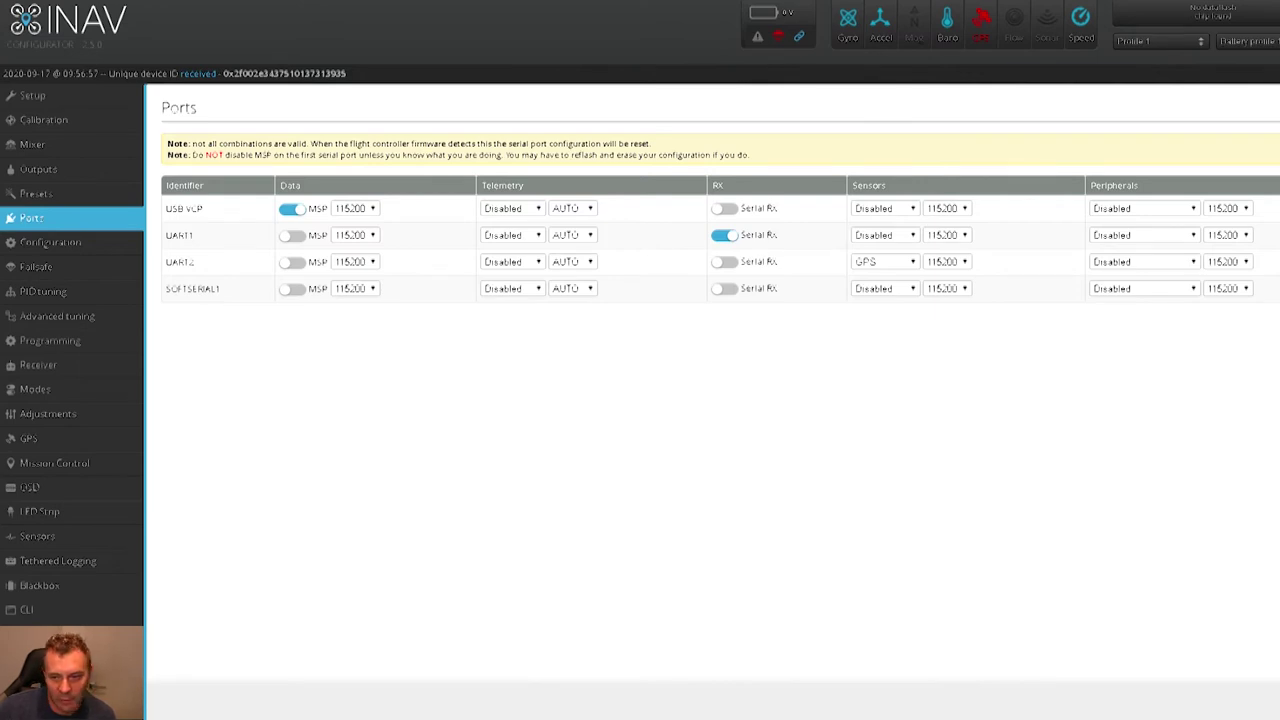
pyautogui.click(50, 242)
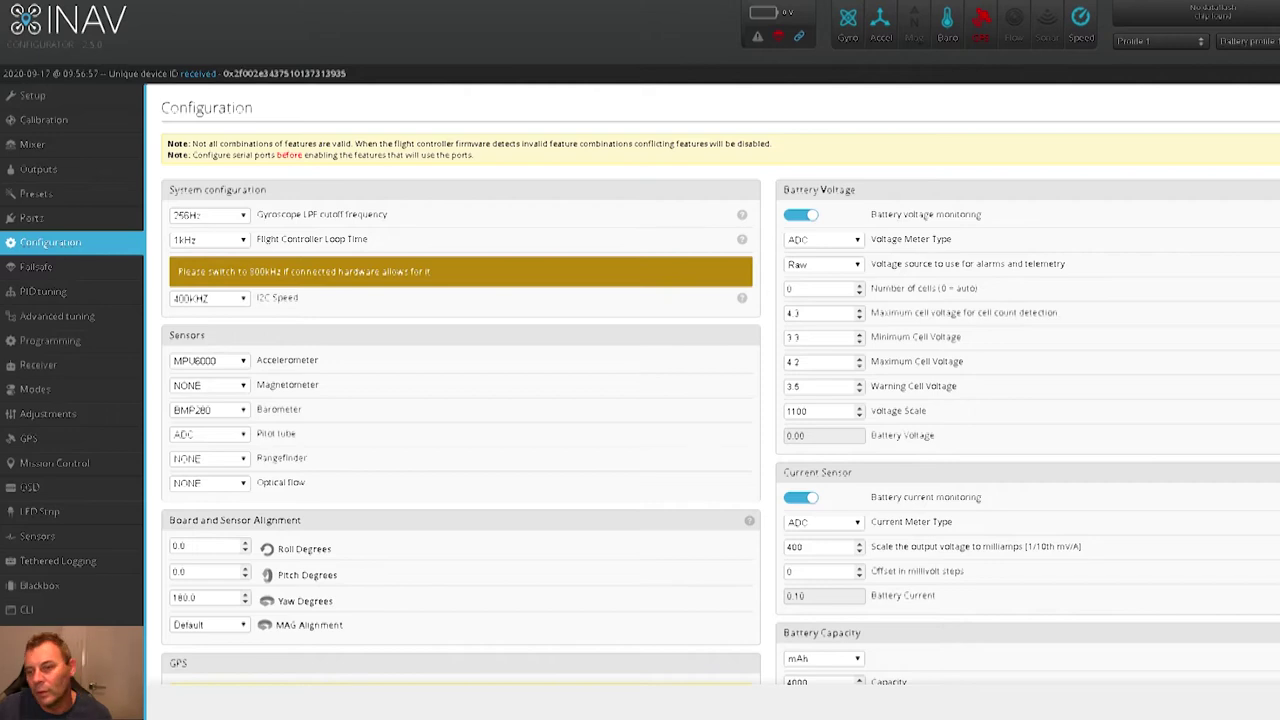
pyautogui.moveTo(247, 271); pyautogui.dragTo(283, 271)
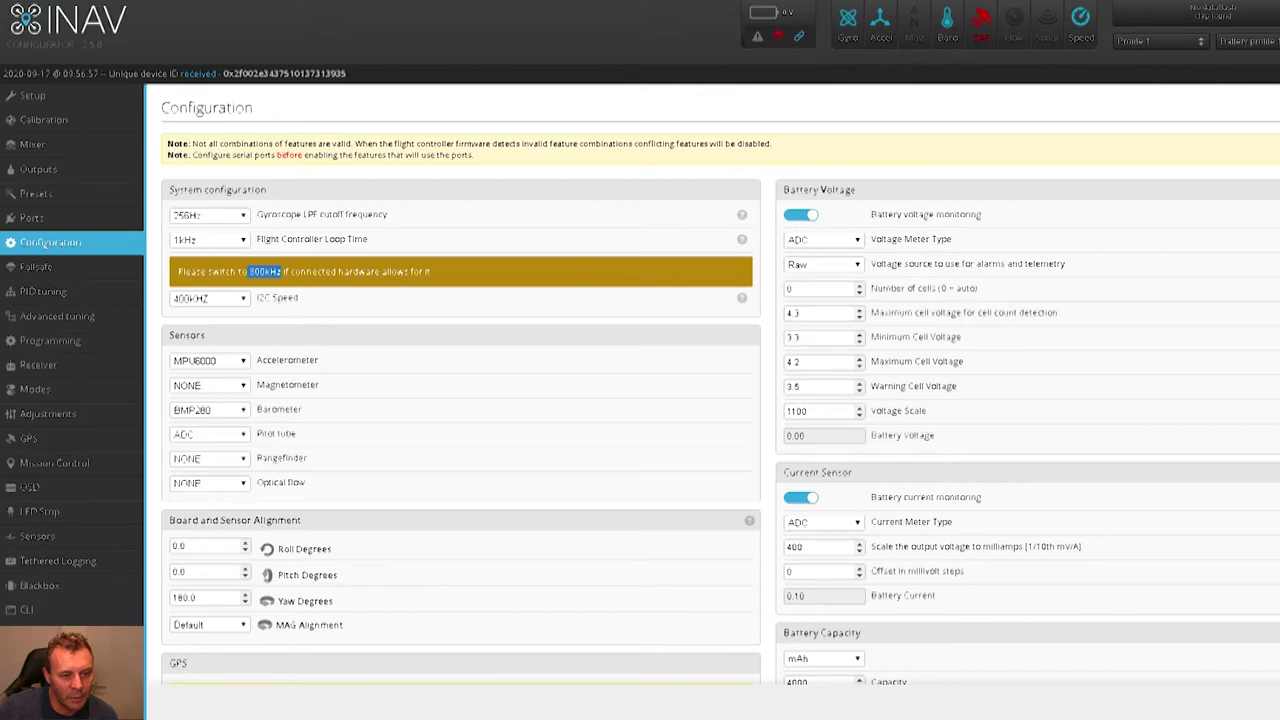
pyautogui.moveTo(197, 597); pyautogui.dragTo(172, 597)
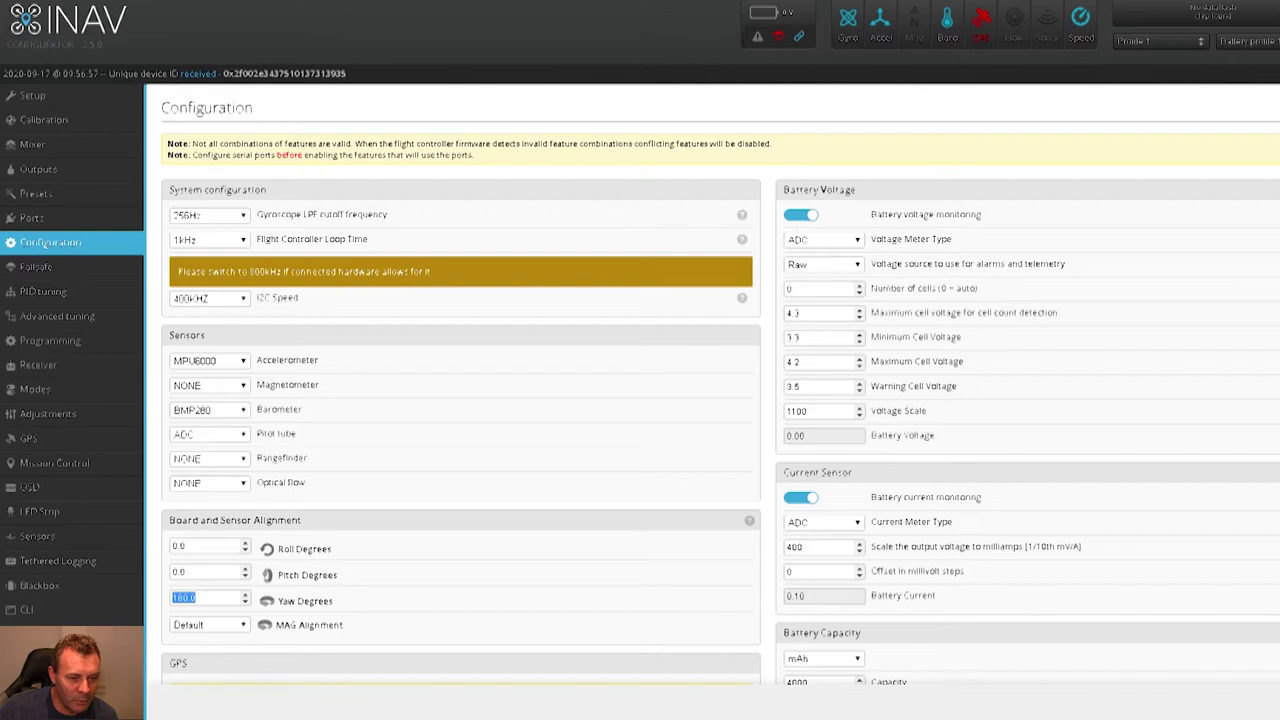
pyautogui.scroll(-3, 720, 385)
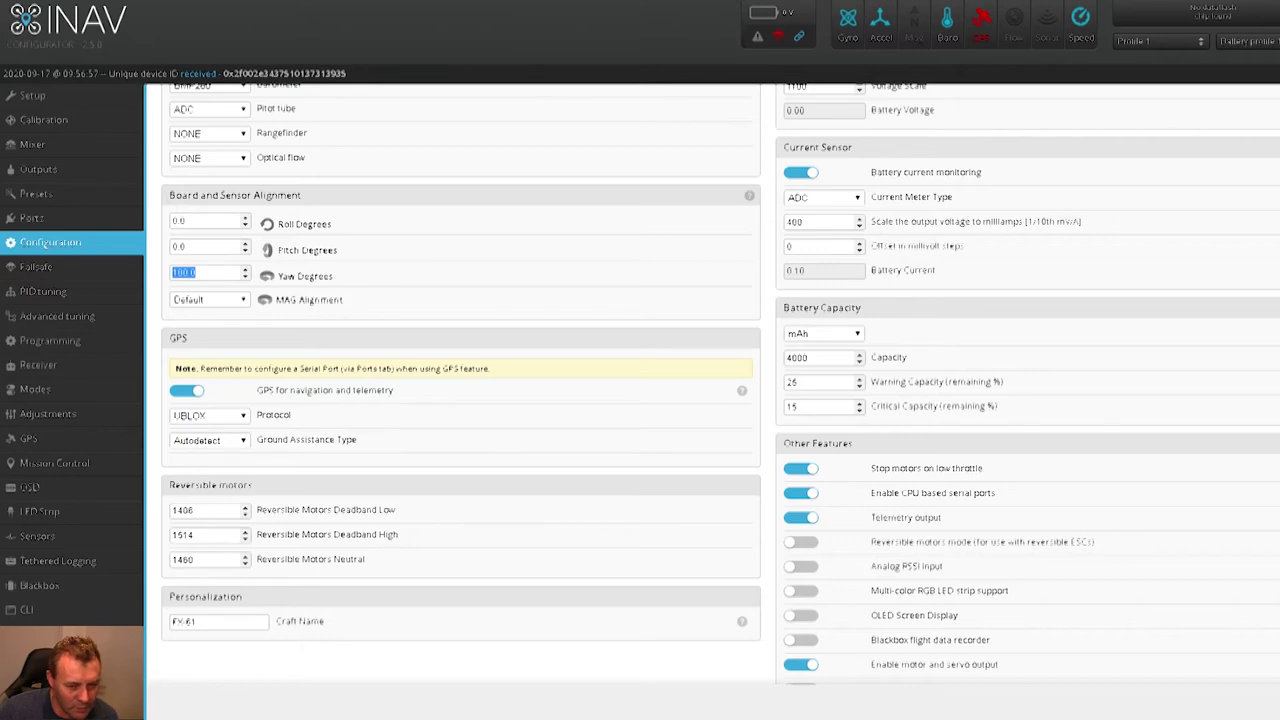
pyautogui.scroll(4, 720, 390)
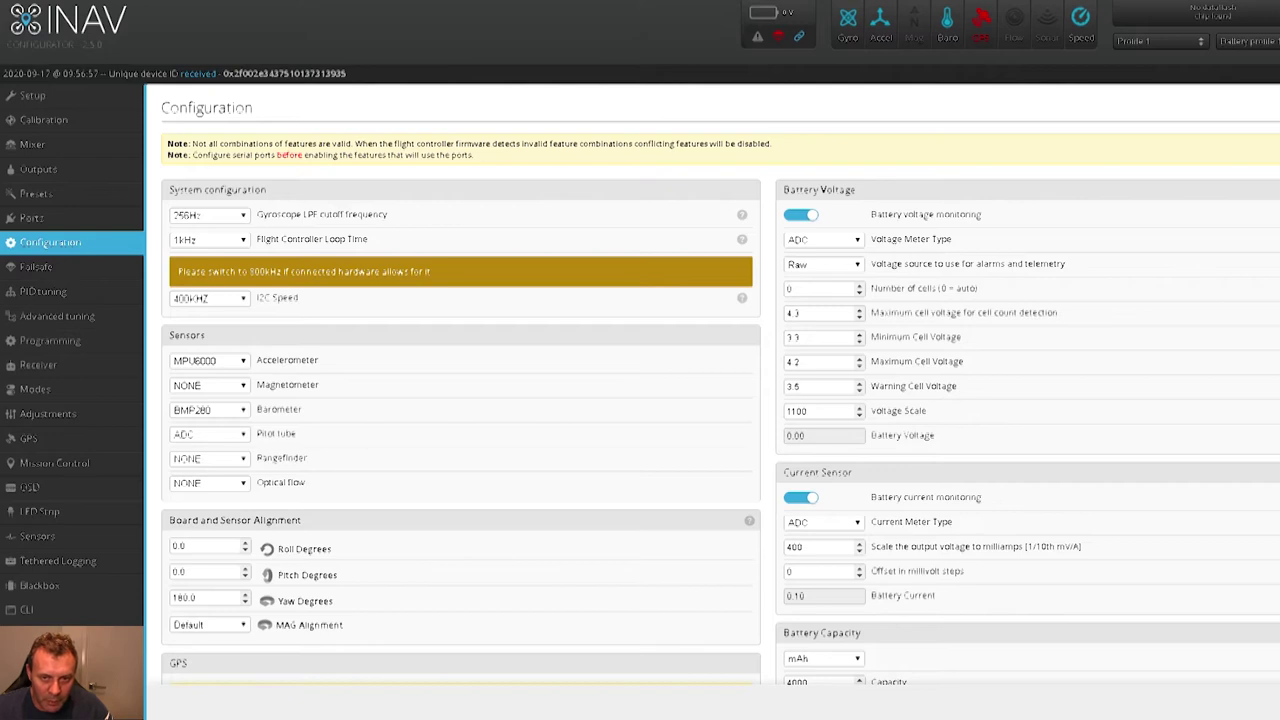
# - Review the battery voltage scale, the warning and critical capacity percentages, and the enabled features in the configuration
pyautogui.moveTo(796, 411); pyautogui.dragTo(808, 411)
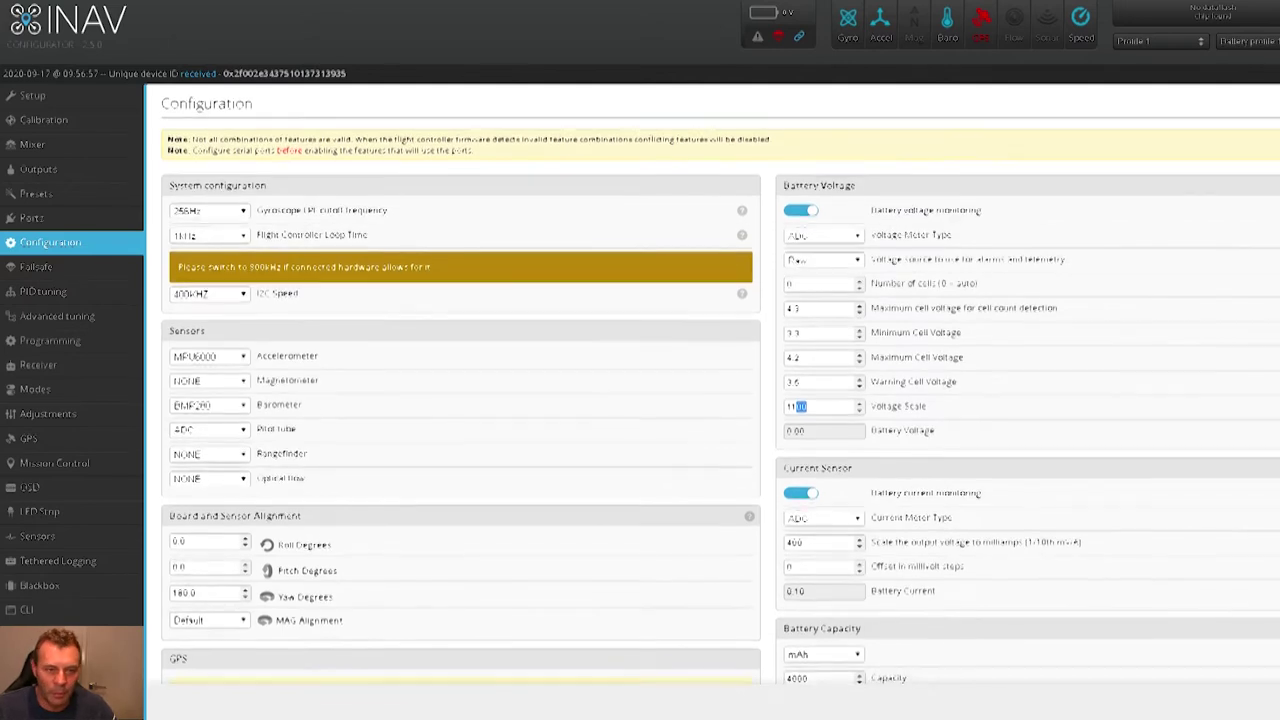
pyautogui.scroll(-2, 720, 400)
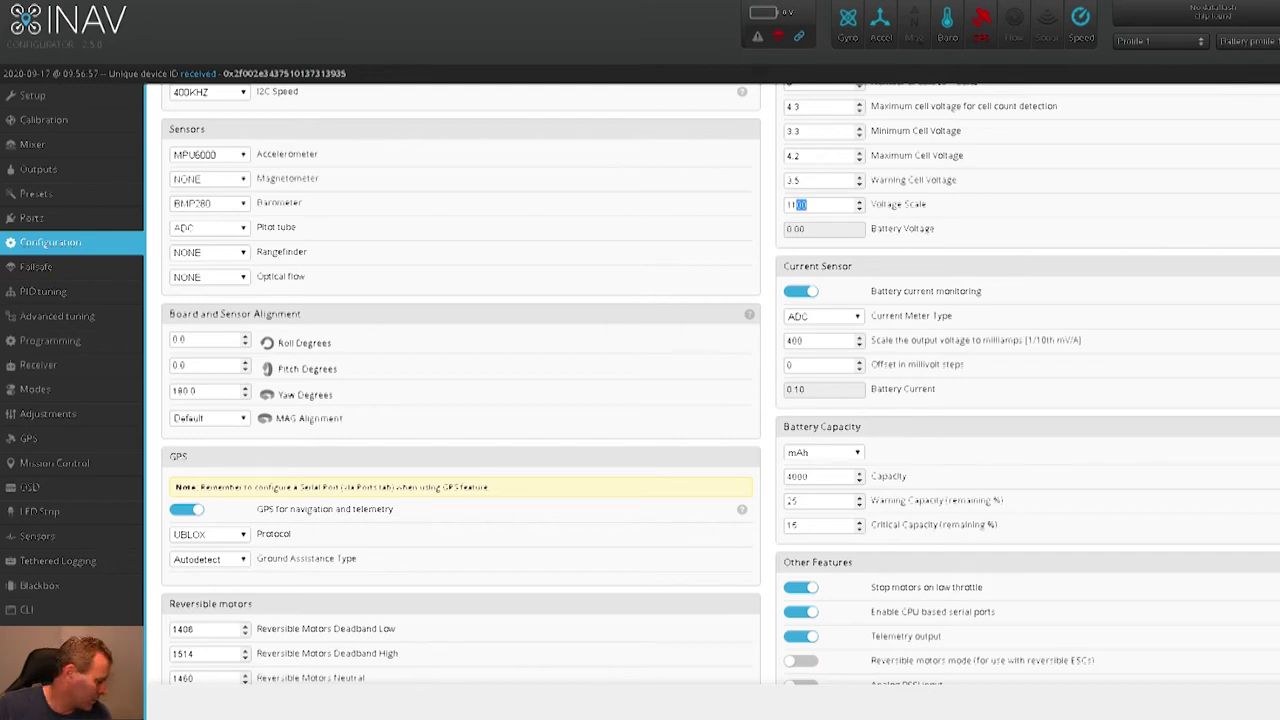
pyautogui.doubleClick(792, 500)
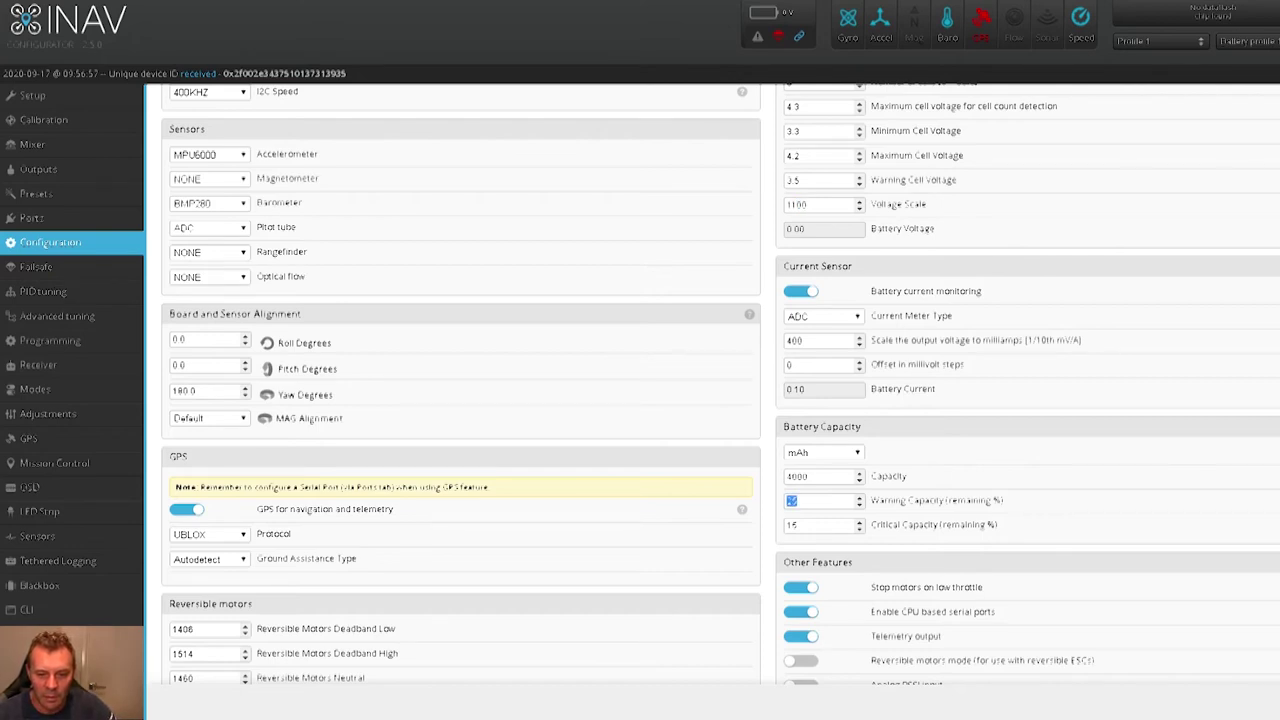
pyautogui.doubleClick(792, 524)
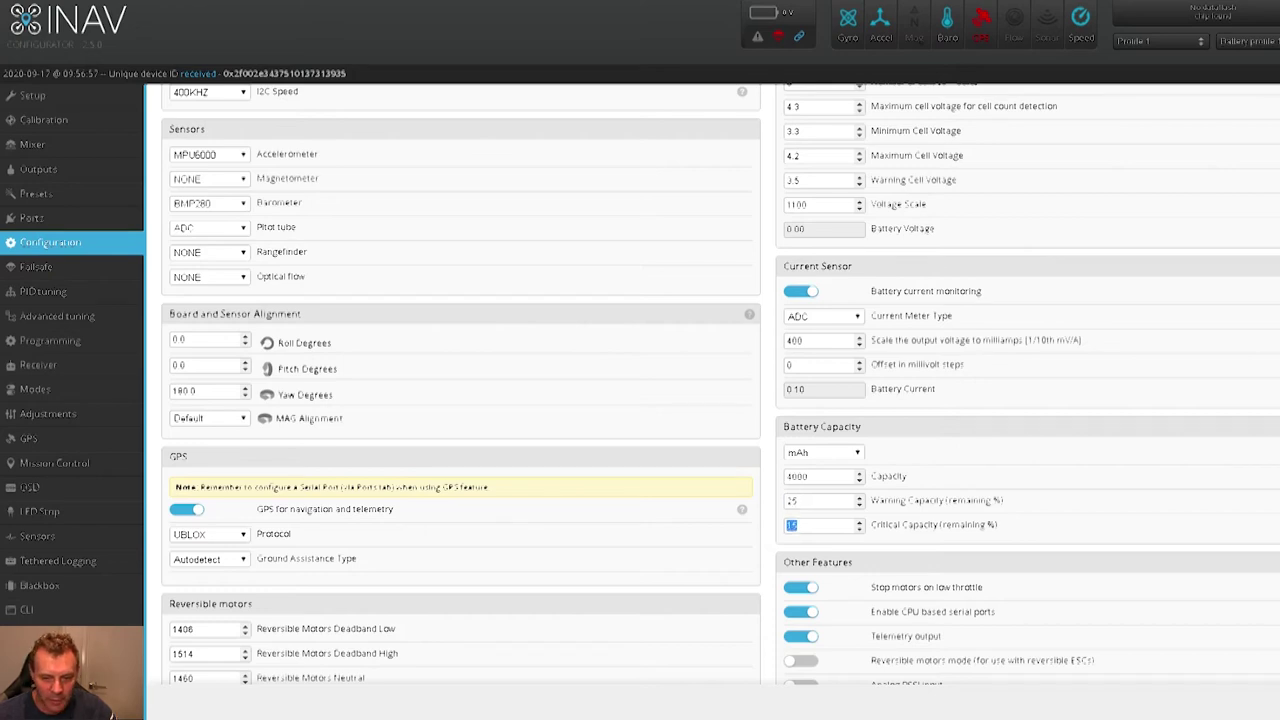
pyautogui.scroll(-3, 720, 384)
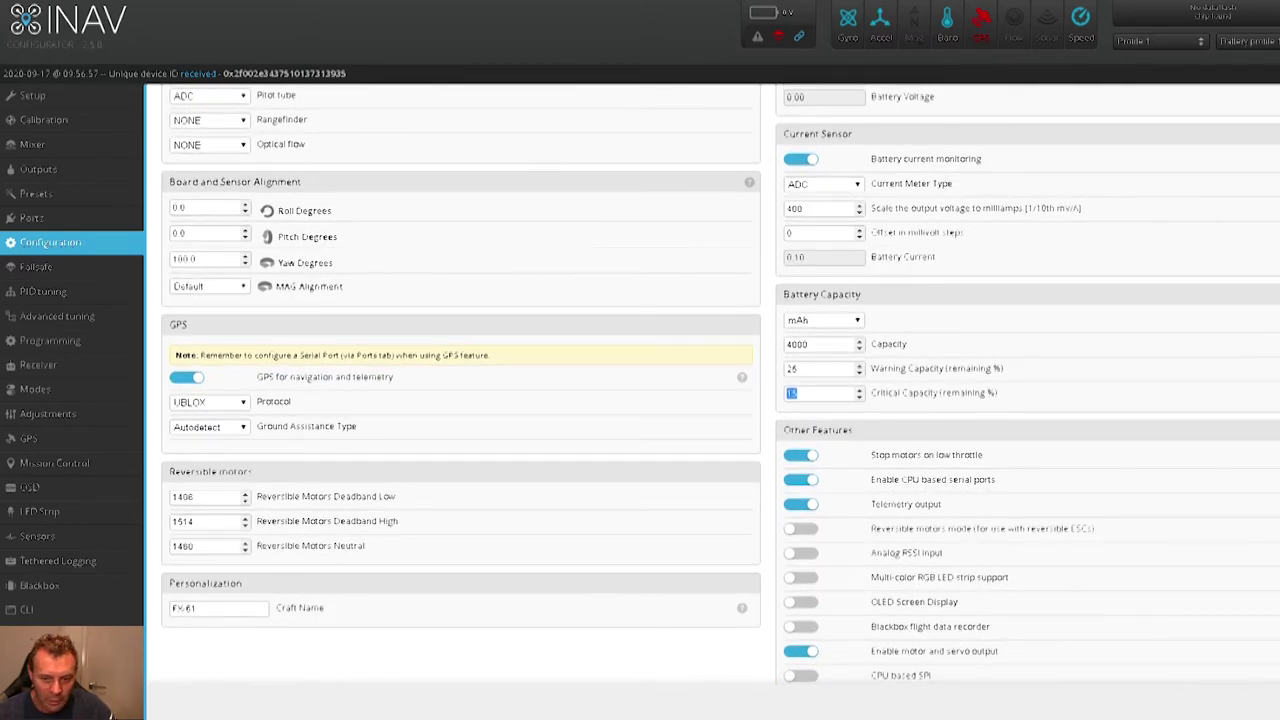
pyautogui.scroll(-1, 720, 384)
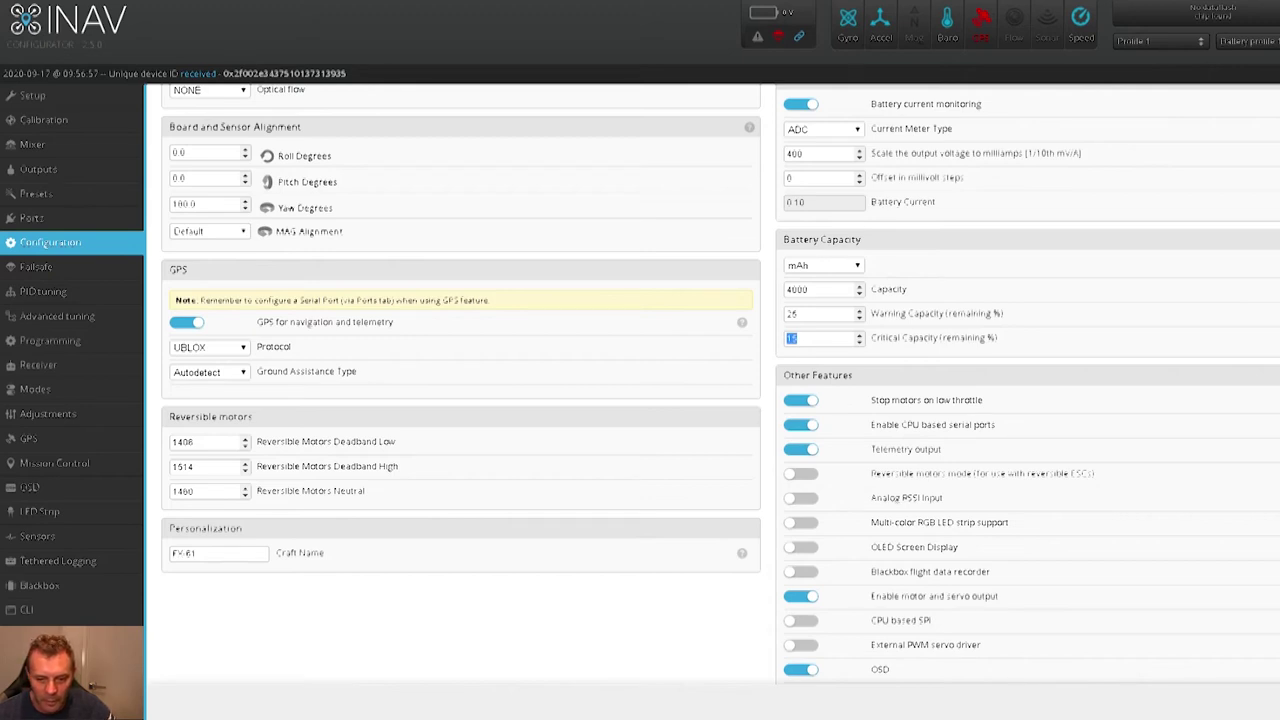
pyautogui.scroll(-3, 720, 380)
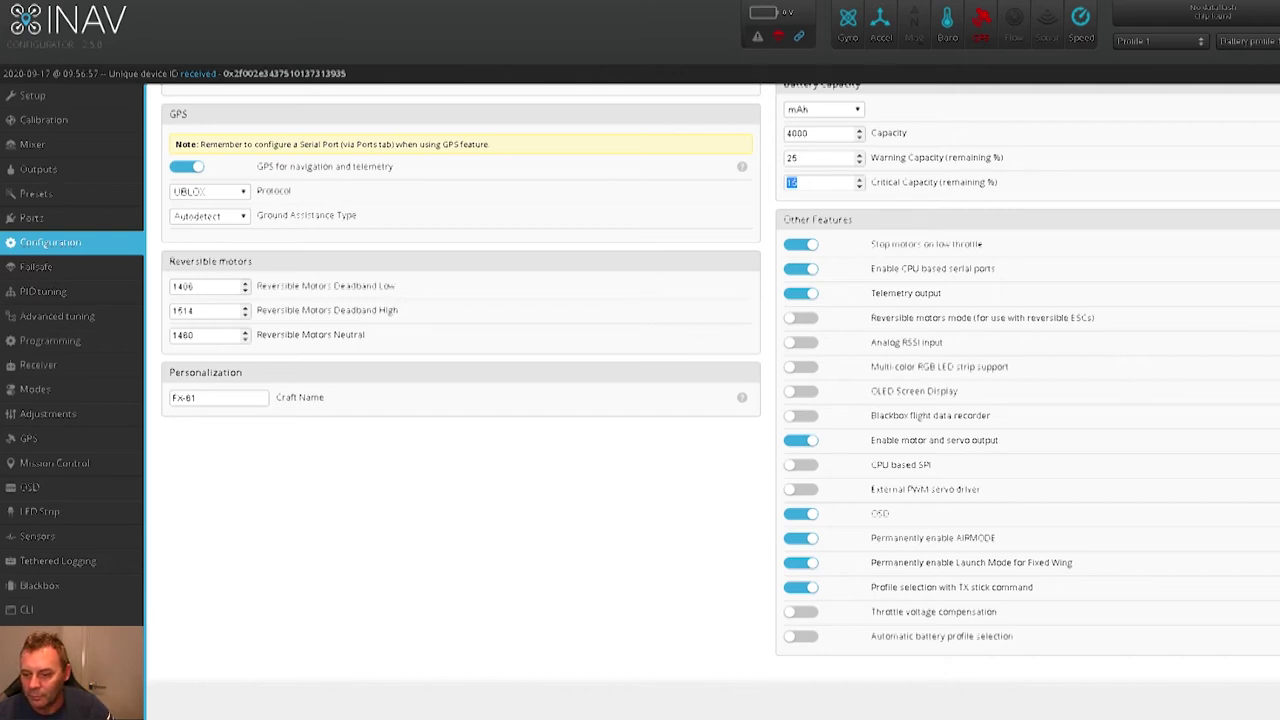
pyautogui.write('15')
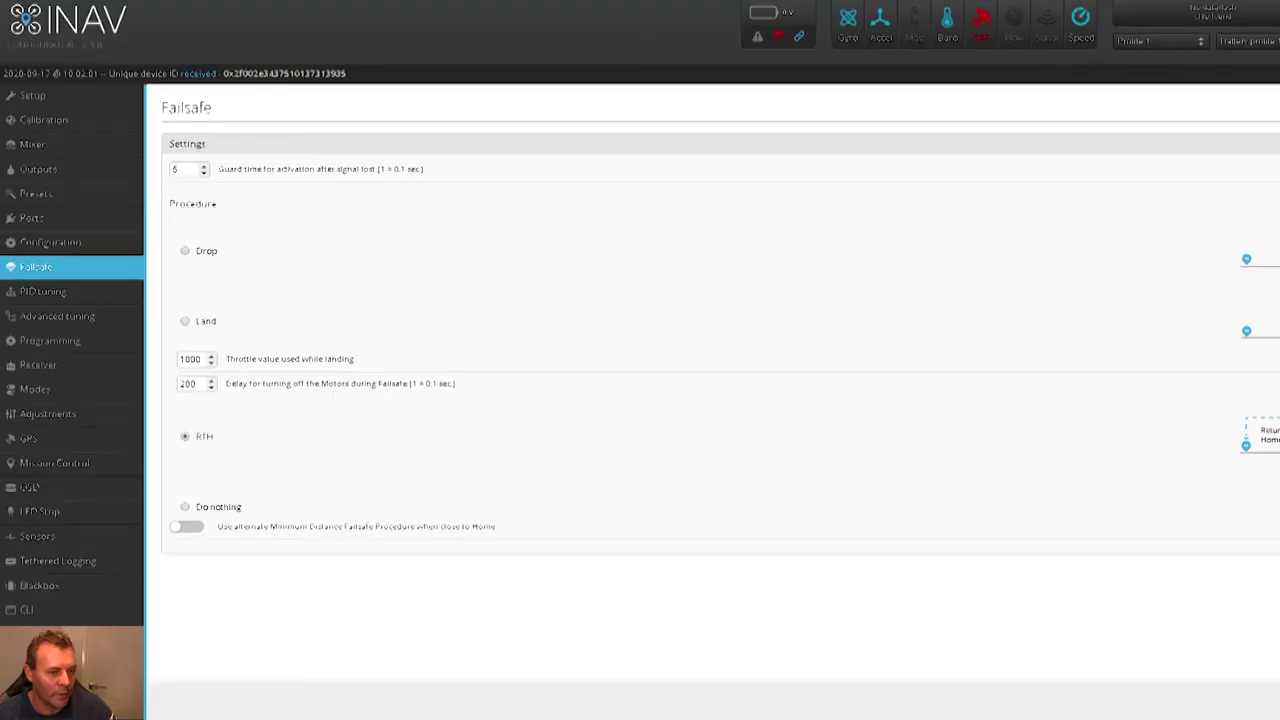
# - Check the RTH failsafe procedure and the PID gains
pyautogui.doubleClick(204, 436)
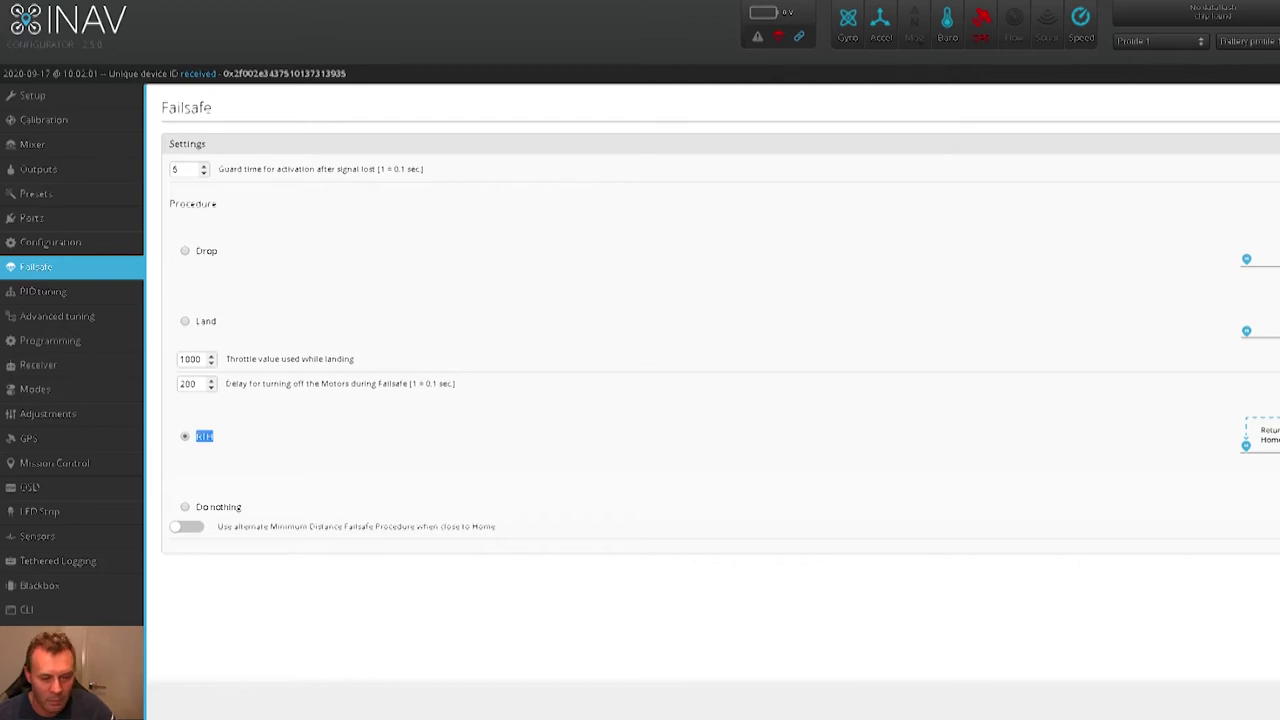
pyautogui.click(43, 291)
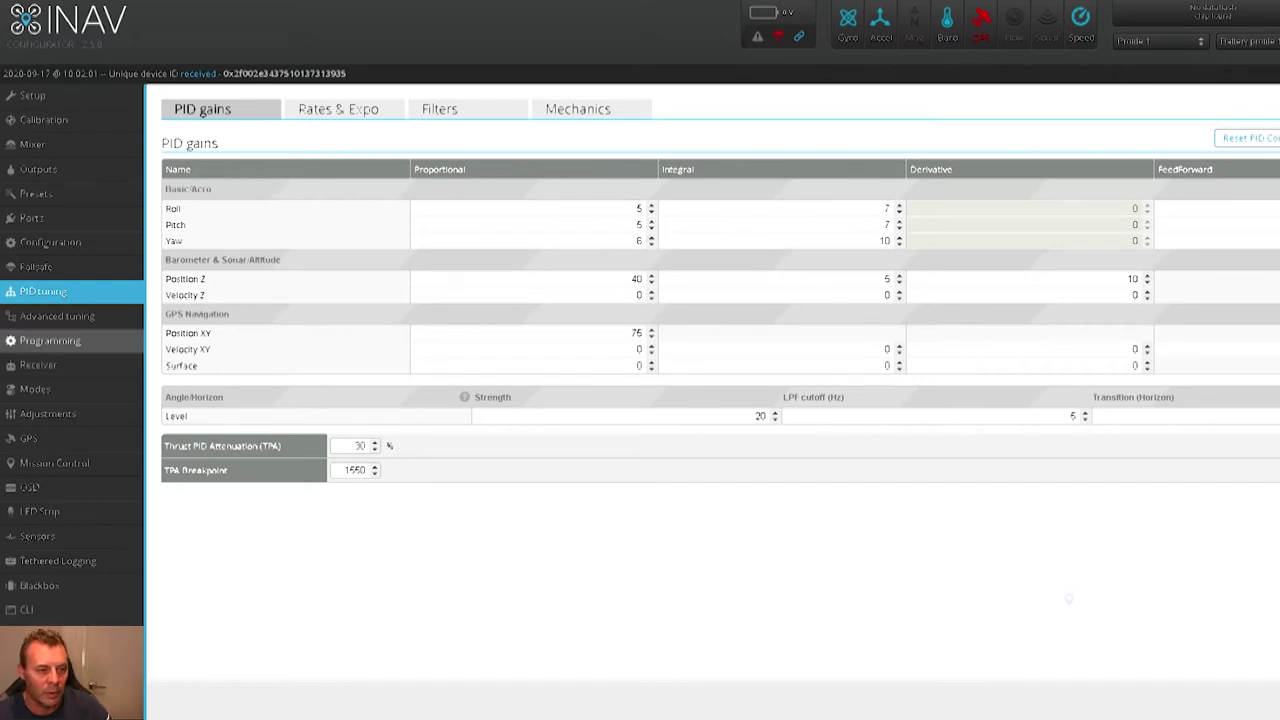
# - Examine the advanced tuning settings, focusing on the RTH altitude under the RTH and landing settings
pyautogui.click(57, 315)
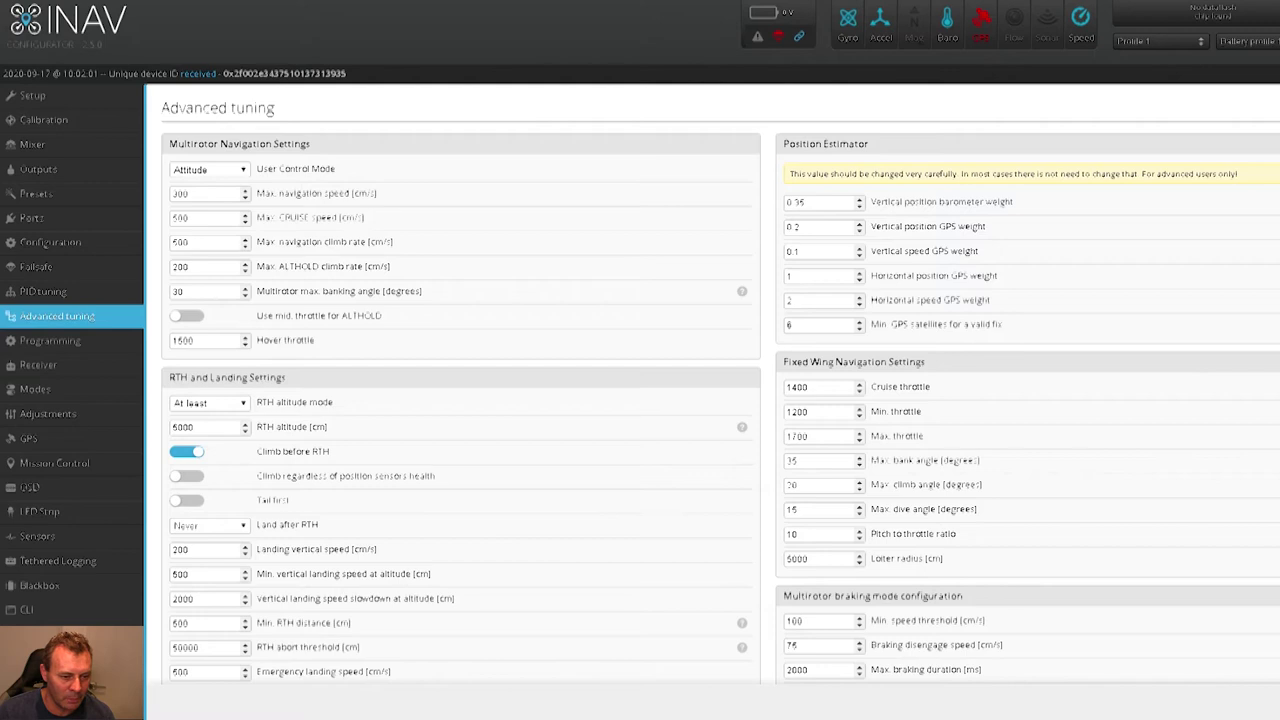
pyautogui.moveTo(172, 427); pyautogui.dragTo(194, 427)
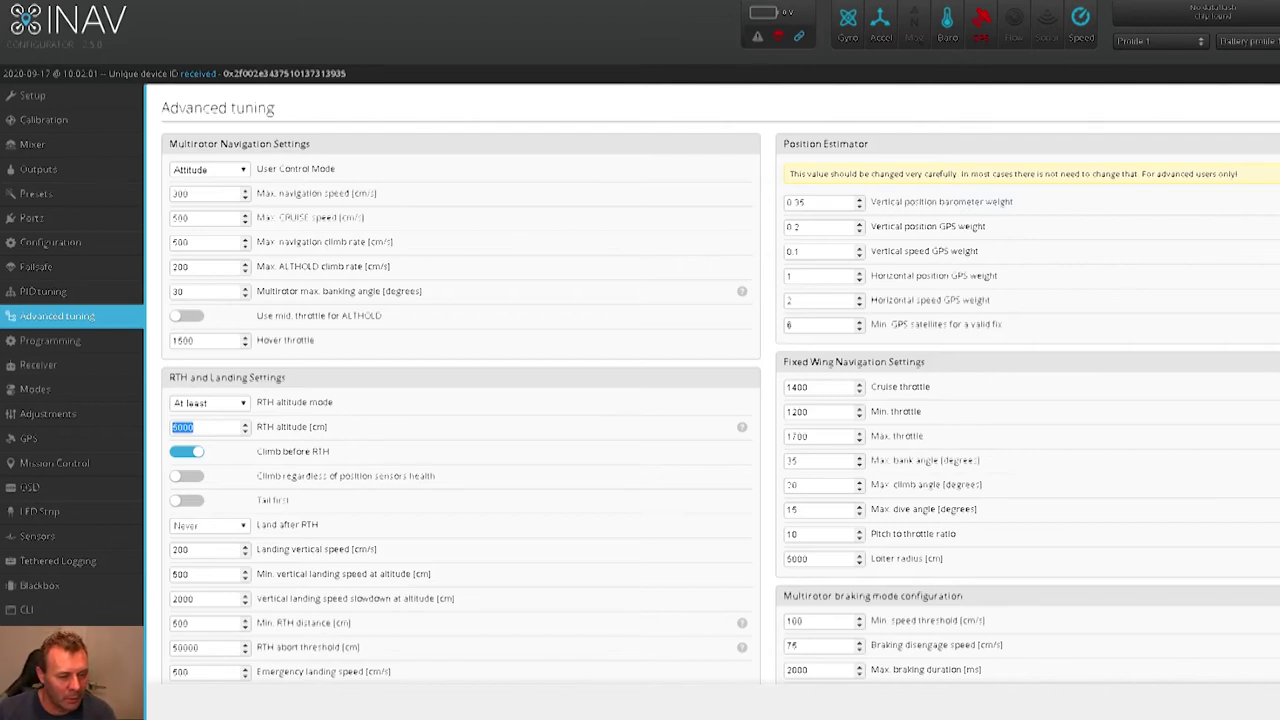
pyautogui.click(190, 427)
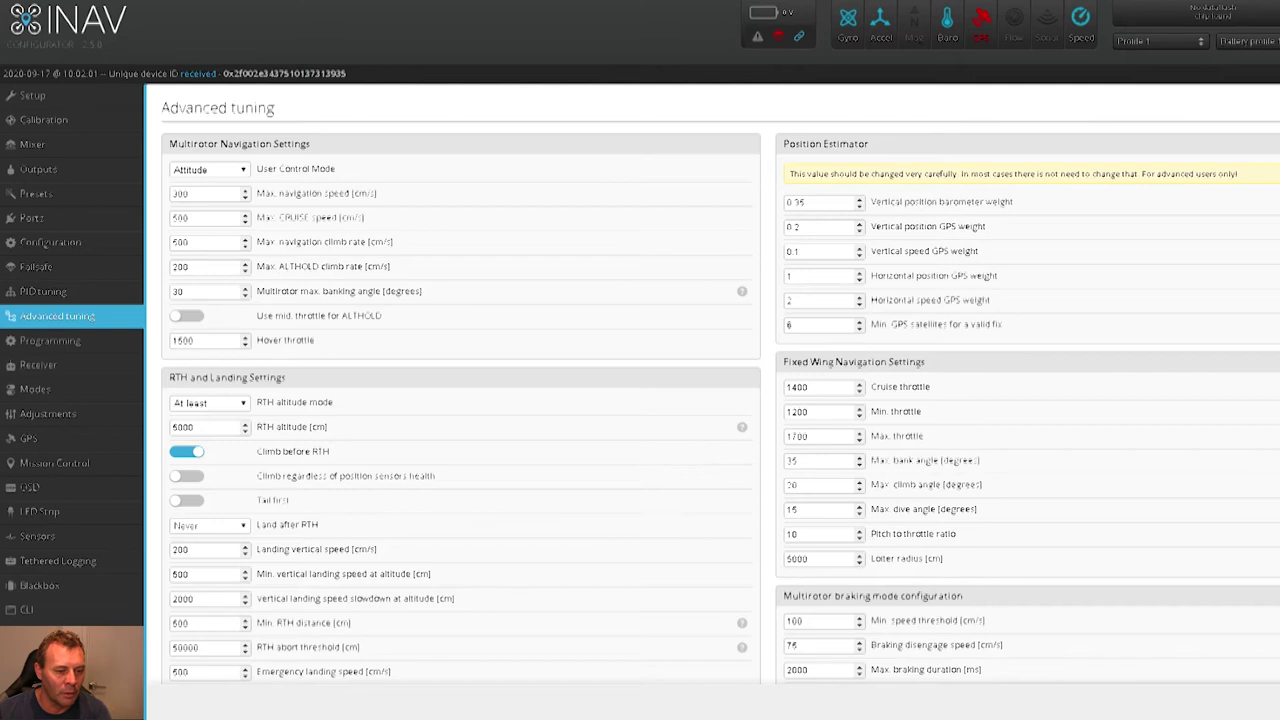
# - Set Land after RTH to Always and review the remaining RTH and landing settings
pyautogui.press('Down')
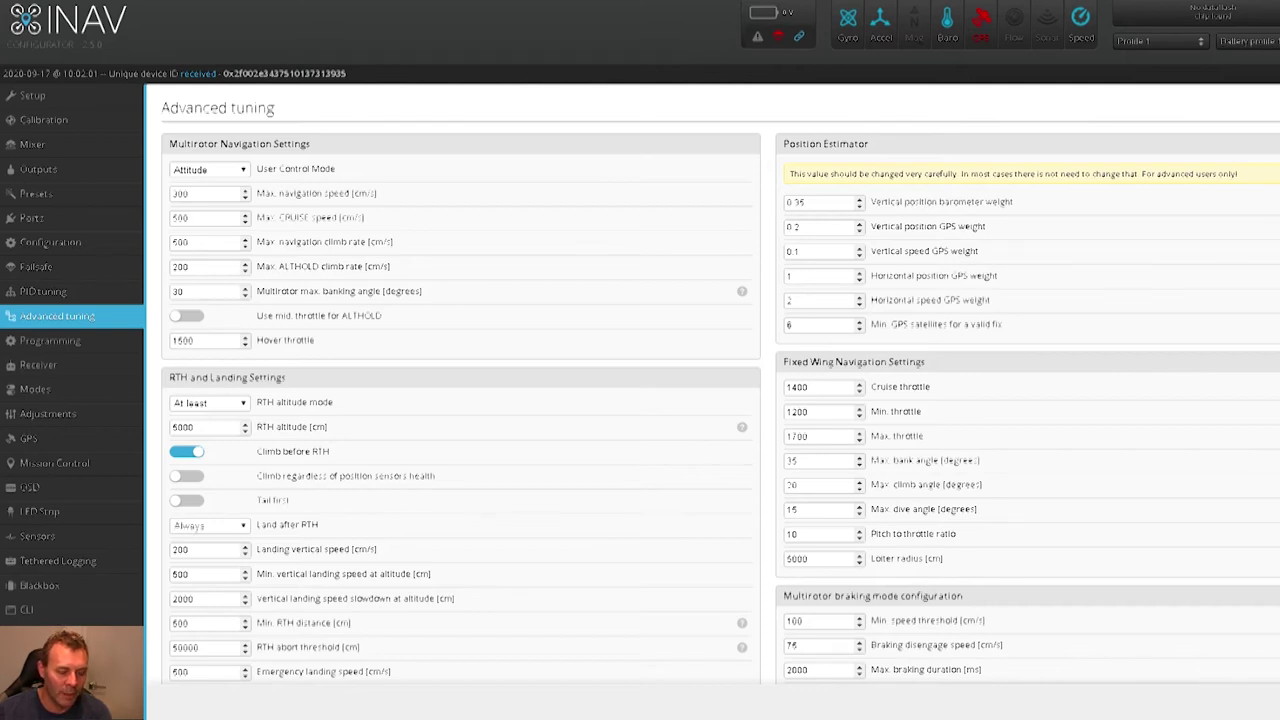
pyautogui.tripleClick(287, 524)
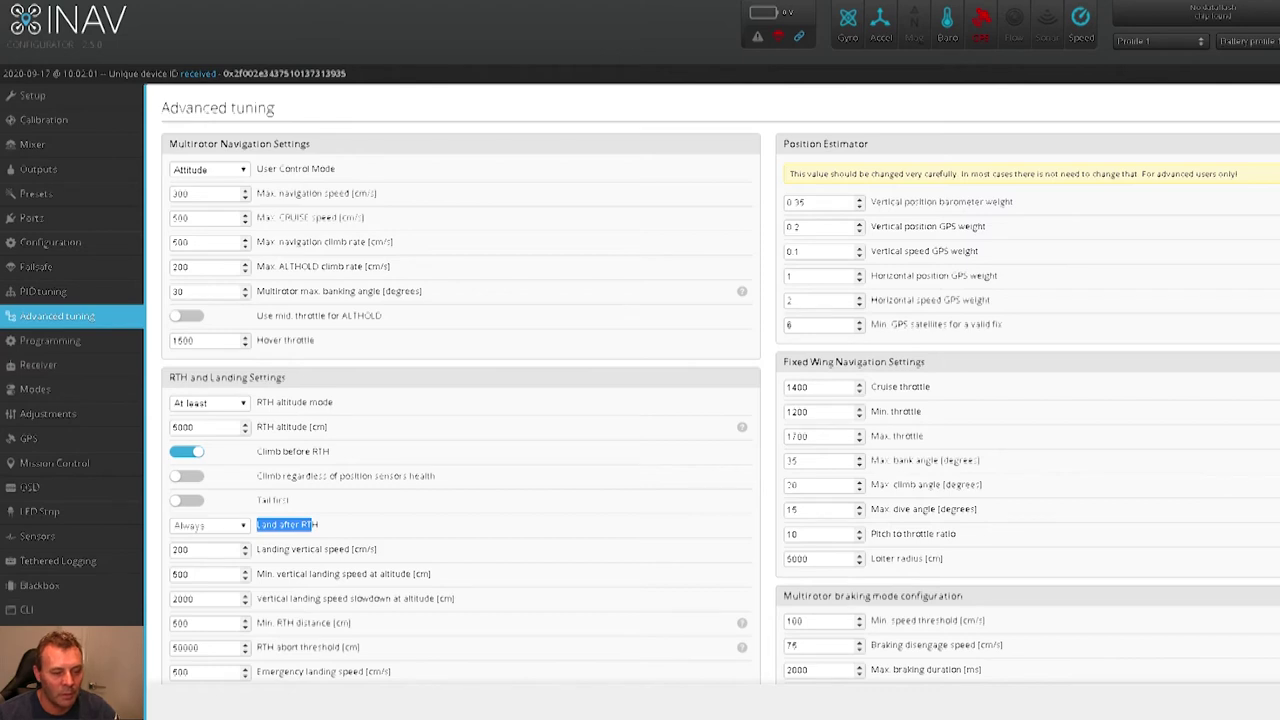
pyautogui.scroll(-2, 460, 400)
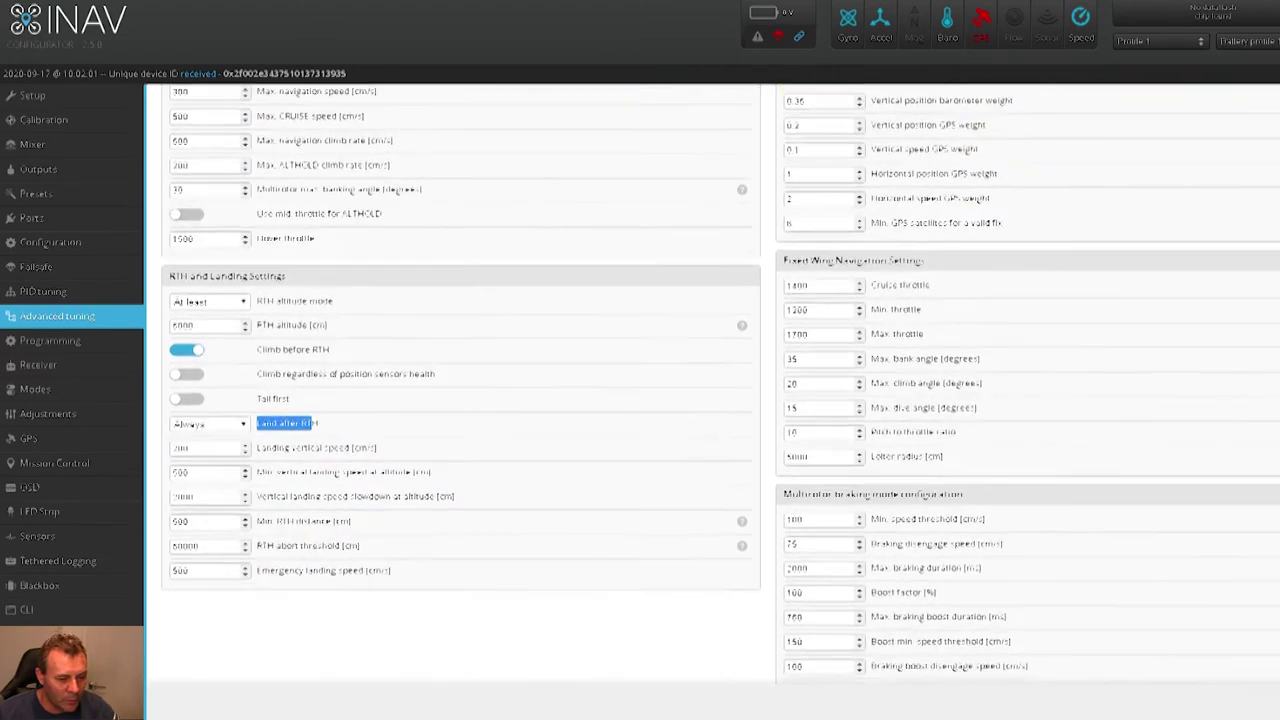
pyautogui.scroll(2, 460, 400)
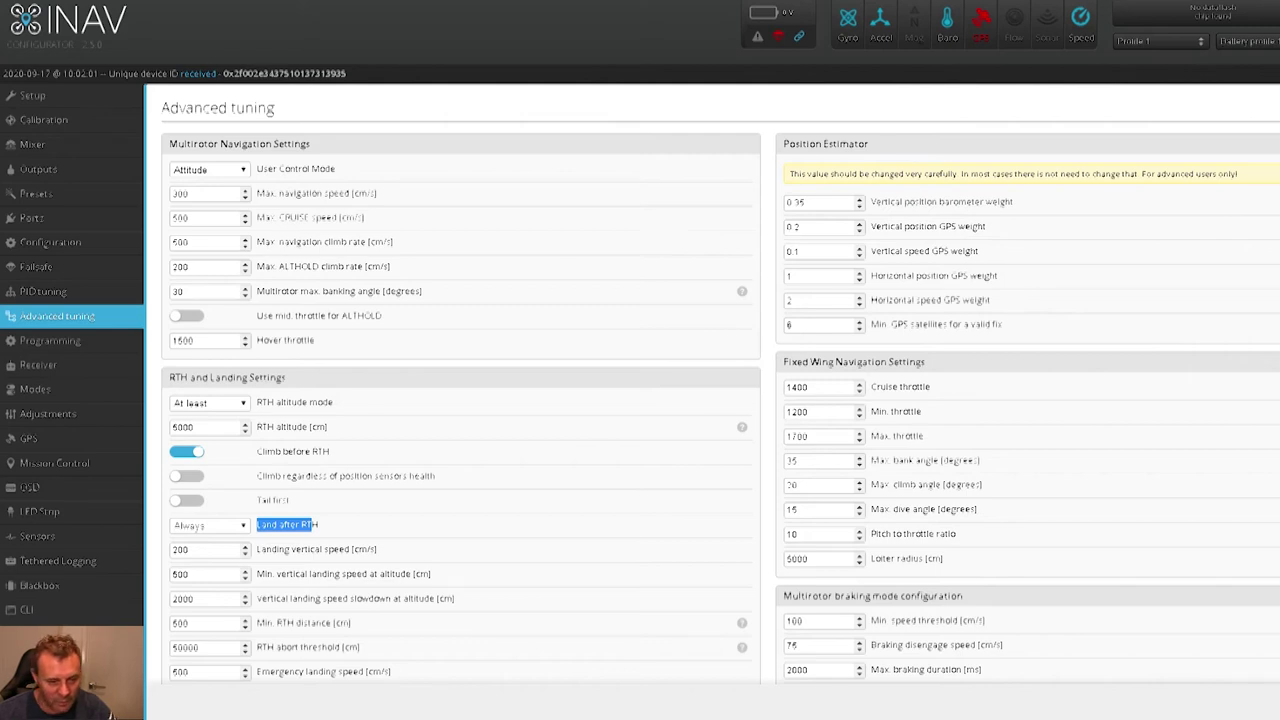
pyautogui.scroll(-1, 460, 400)
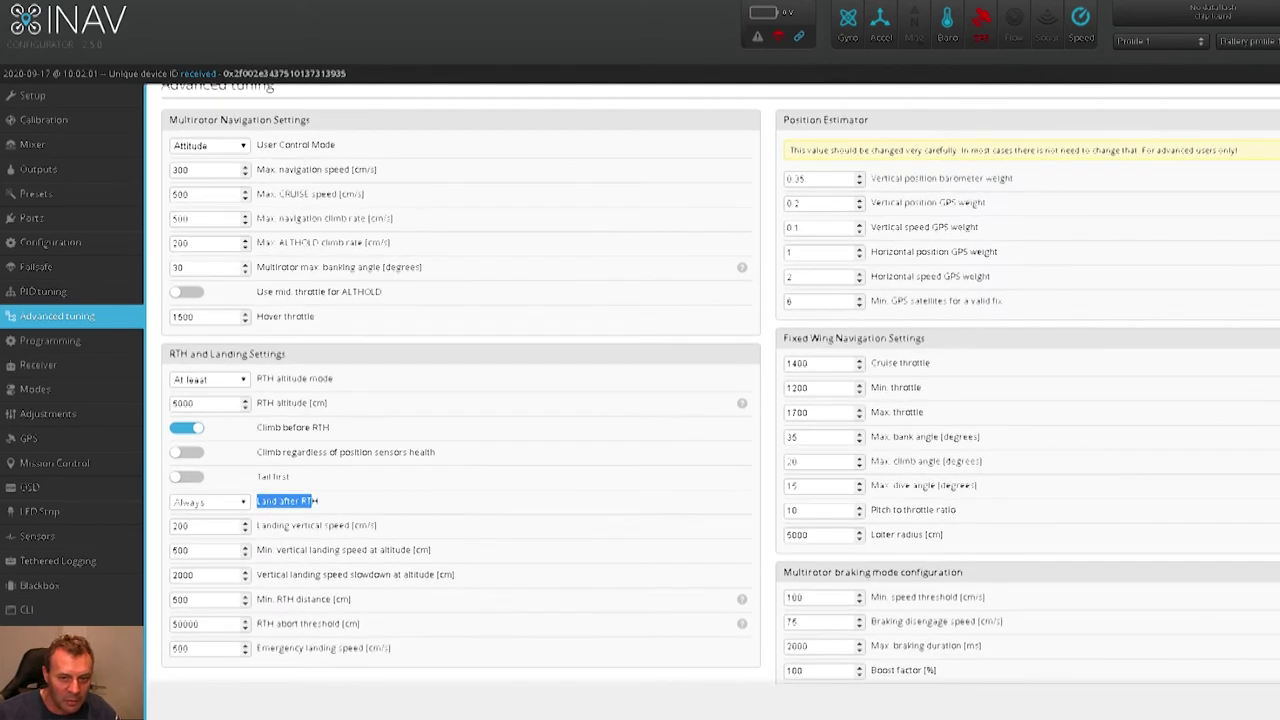
pyautogui.scroll(1, 315, 501)
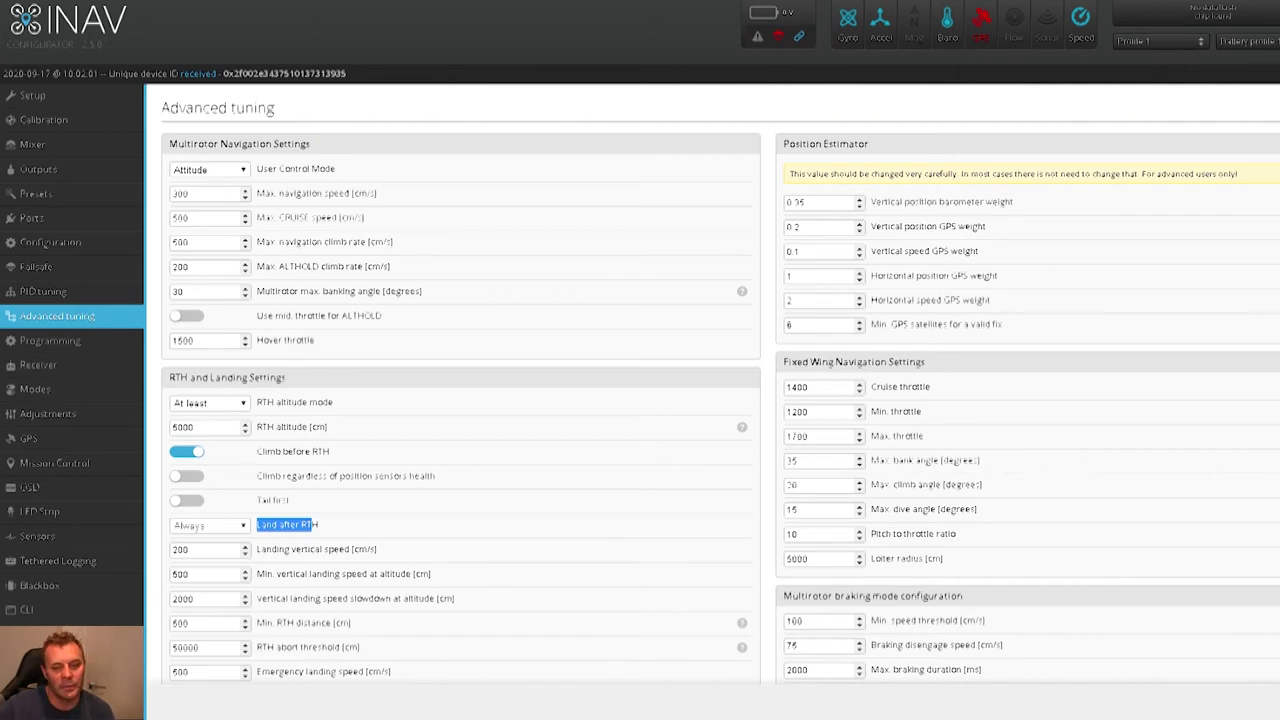
# - Check the fixed-wing loiter radius in the advanced tuning settings and the receiver type, channel map and RSSI channel
pyautogui.doubleClick(796, 558)
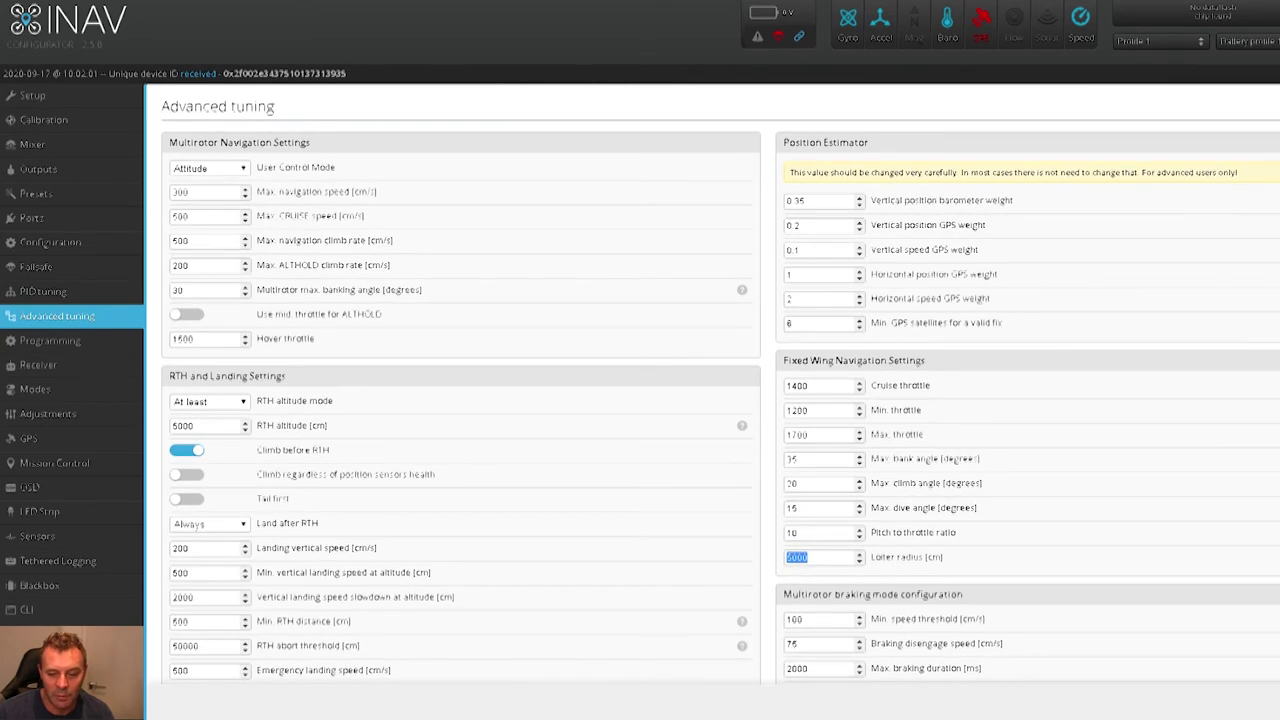
pyautogui.scroll(-3, 720, 383)
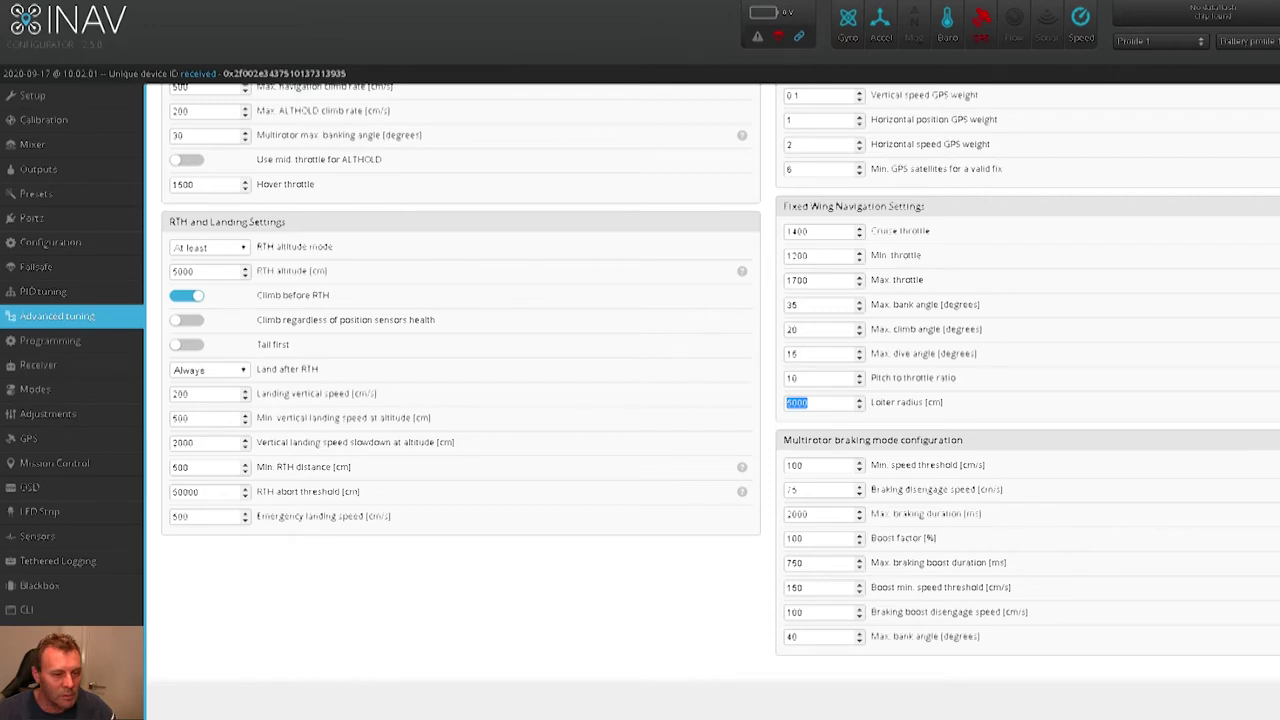
pyautogui.scroll(4, 720, 383)
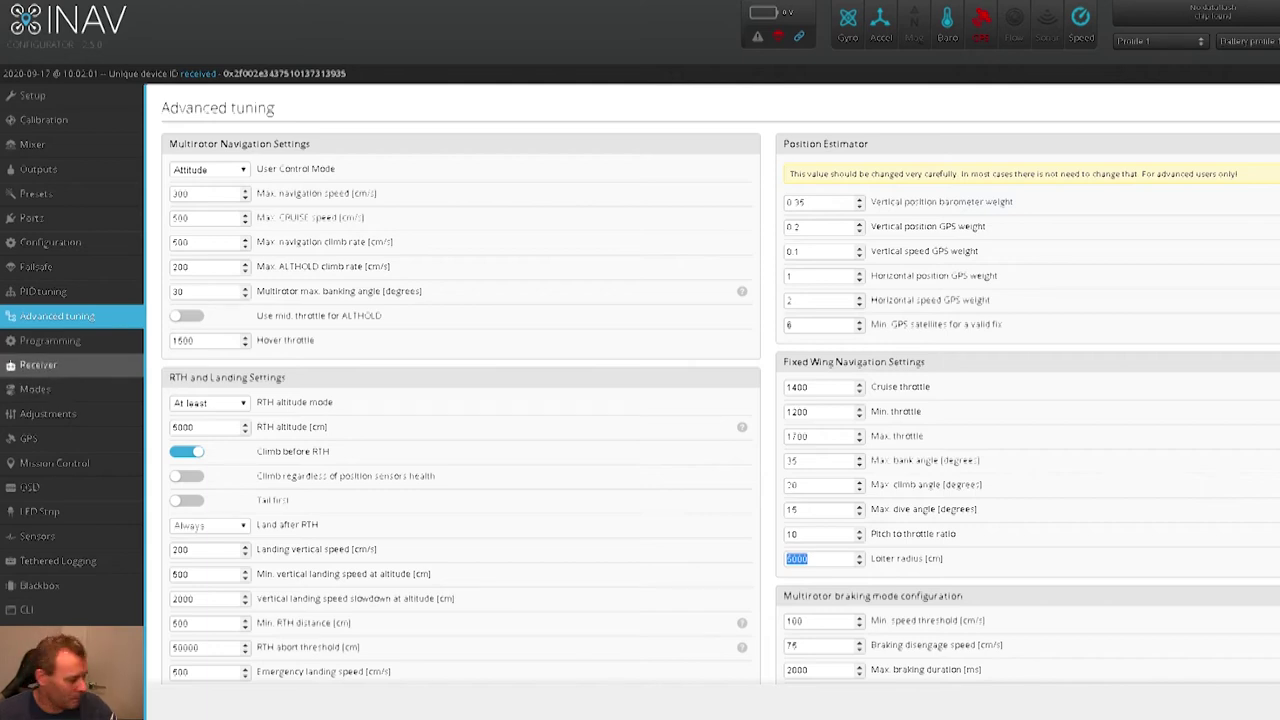
pyautogui.click(40, 364)
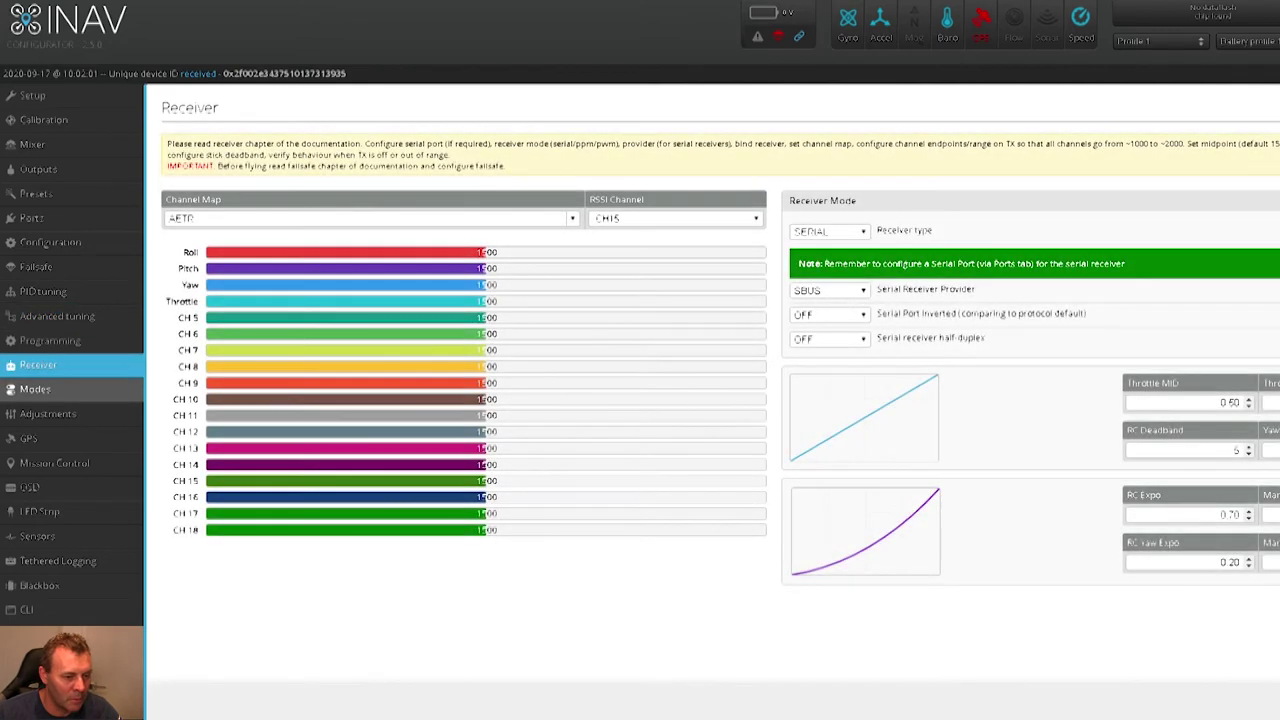
# - Review the channel ranges assigned to the ARM, ANGLE, HORIZON, TURN ASSIST, FPV ANGLE MIX, CAMSTAB and NAV ALTHOLD modes
pyautogui.click(35, 389)
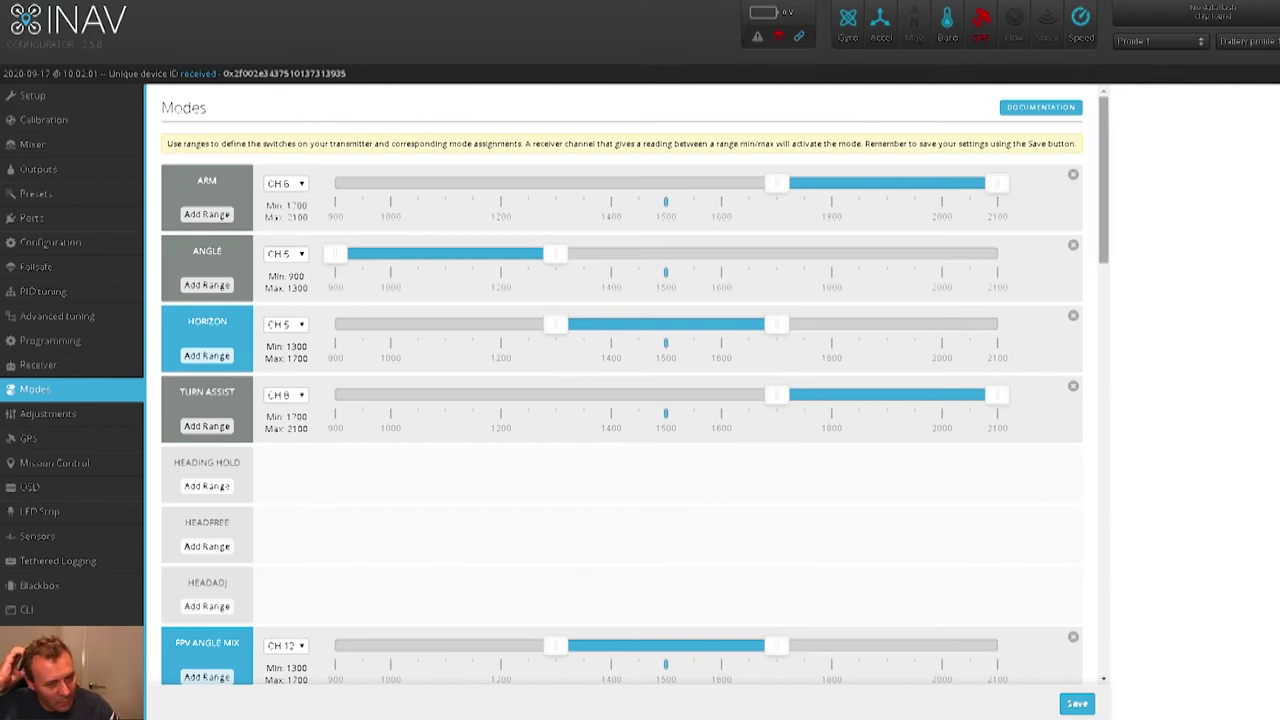
pyautogui.scroll(-1, 635, 384)
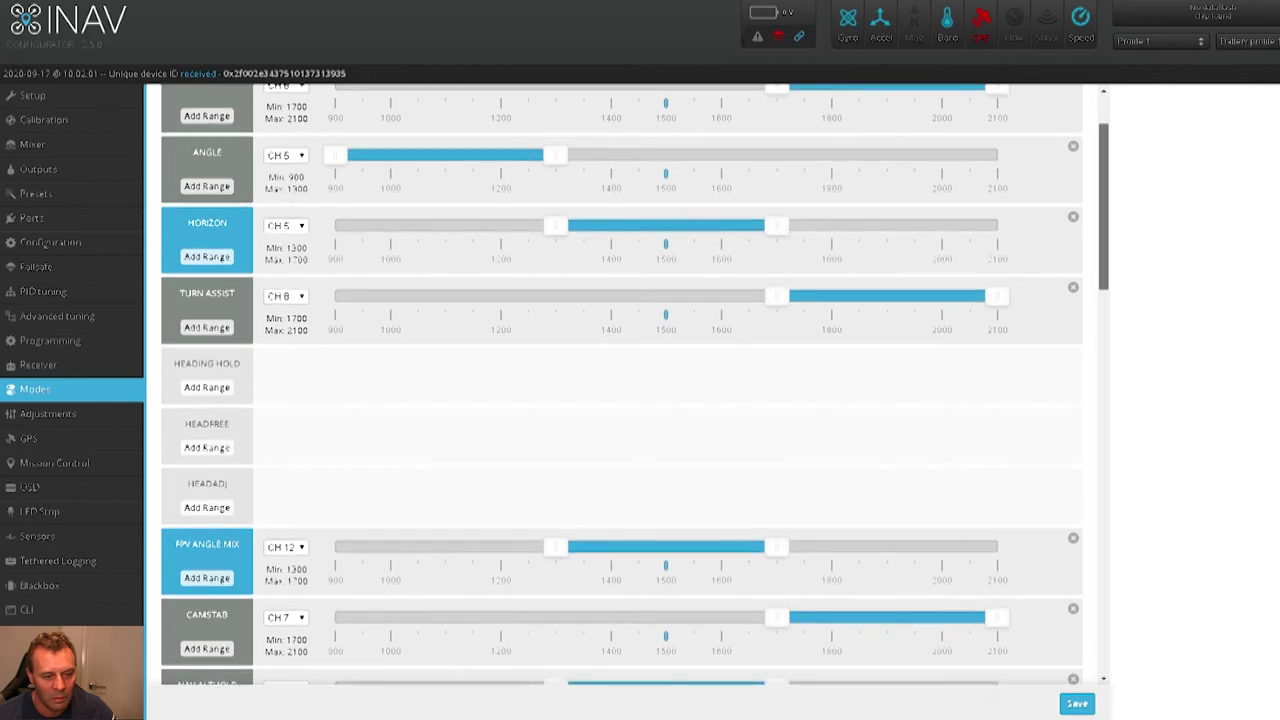
pyautogui.scroll(-2, 635, 384)
pyautogui.scroll(-1, 635, 384)
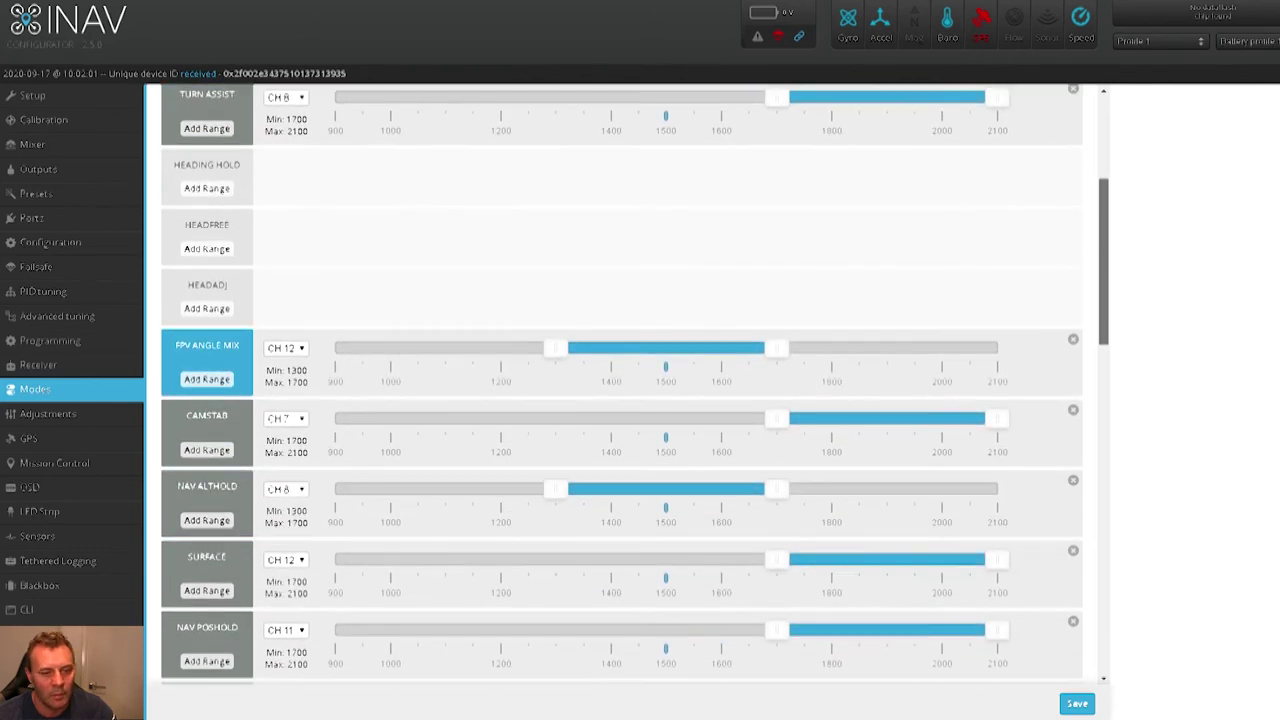
pyautogui.scroll(2, 635, 384)
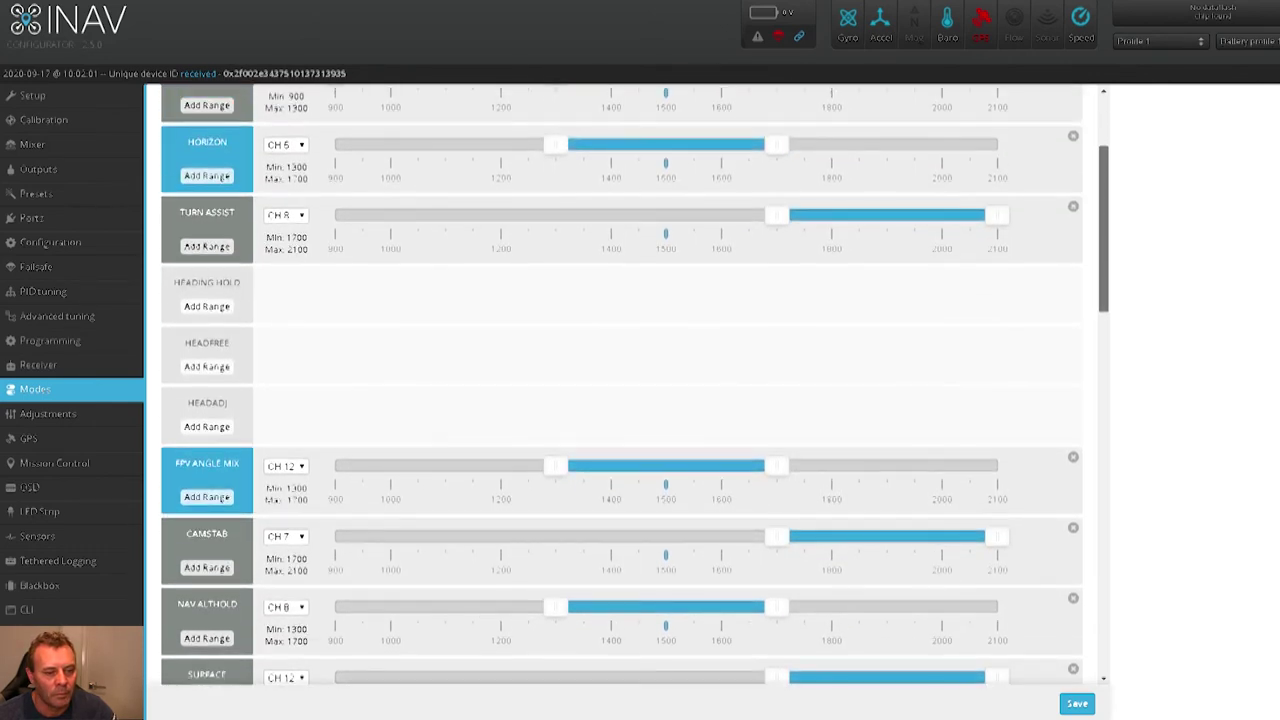
pyautogui.scroll(1, 635, 384)
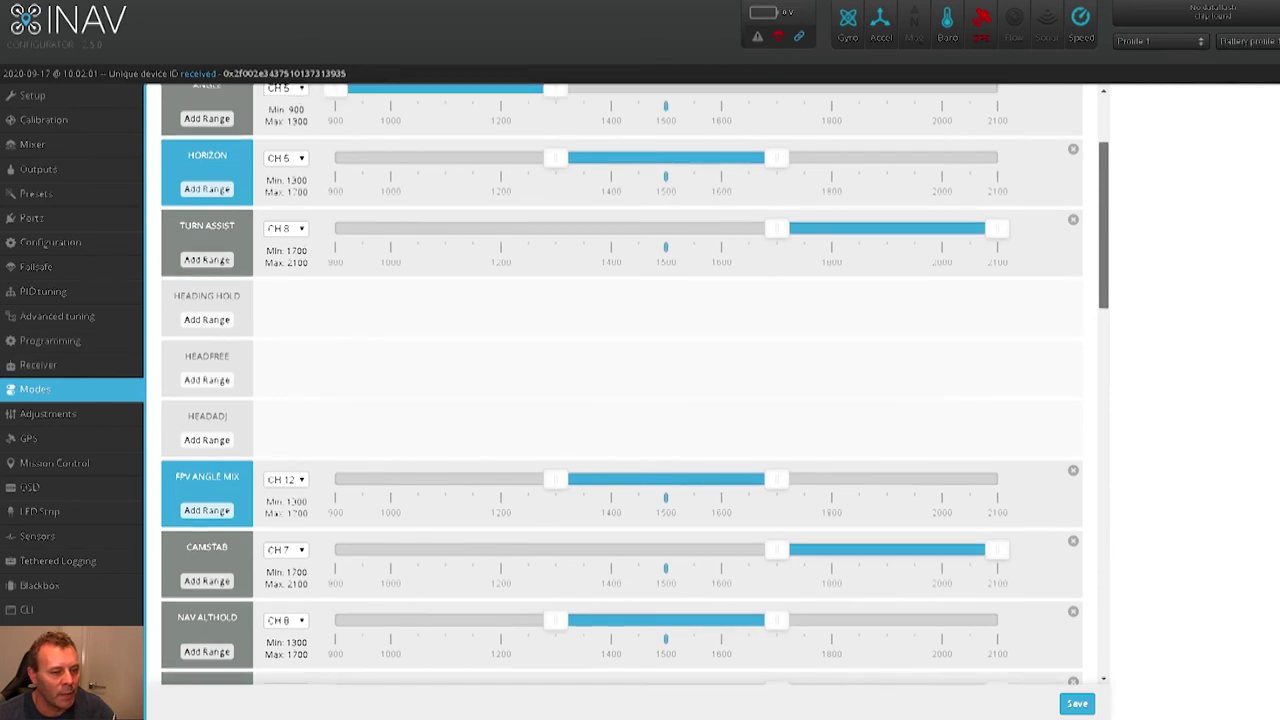
pyautogui.scroll(-2, 635, 384)
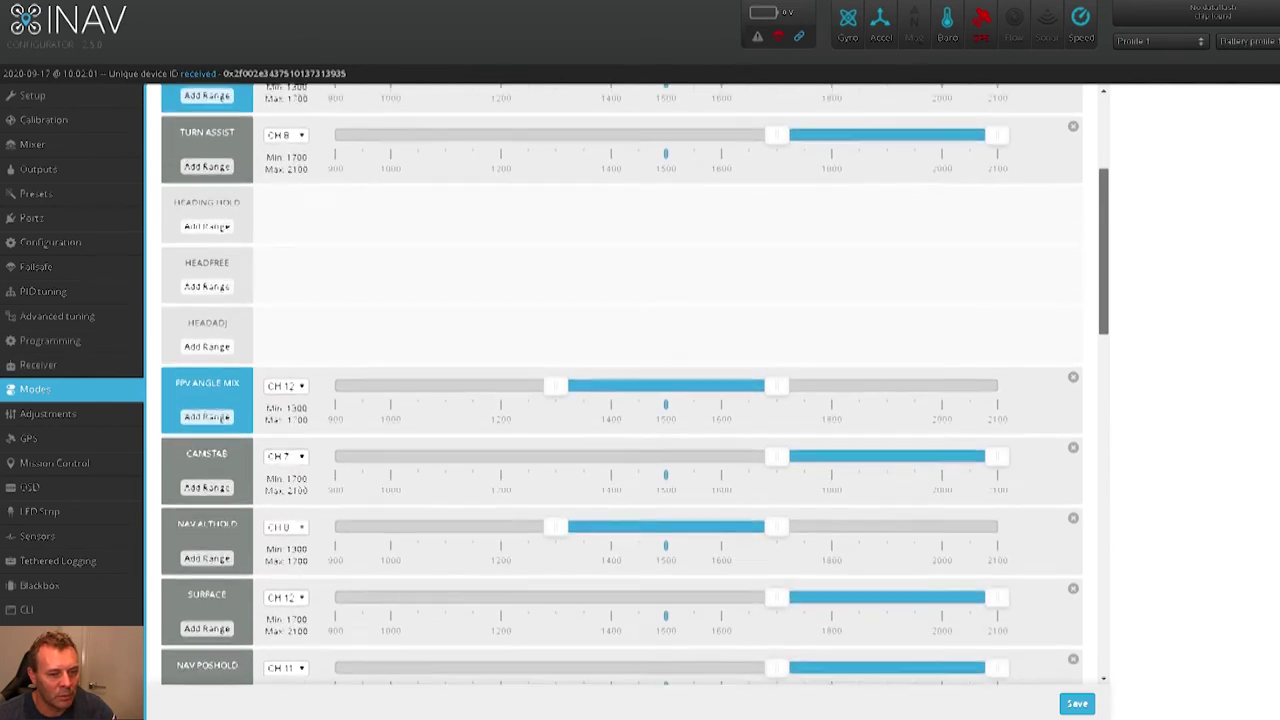
pyautogui.scroll(-2, 635, 384)
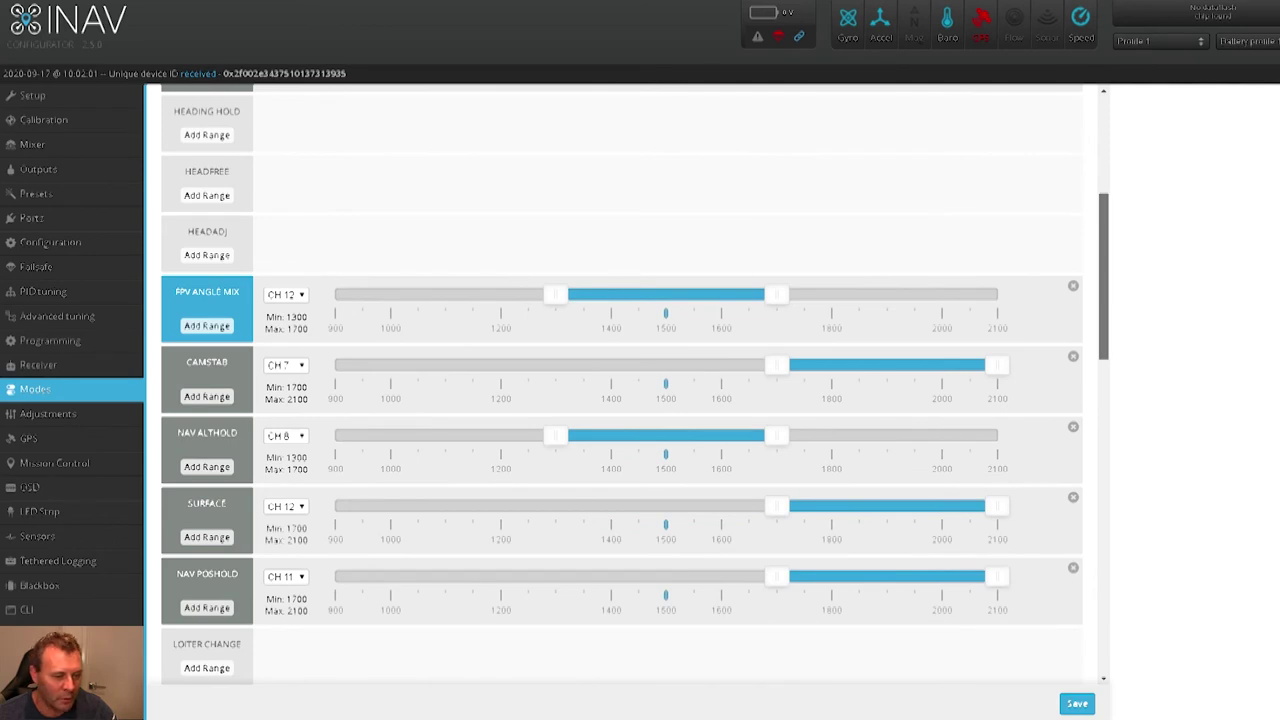
# - Examine the channel ranges of the NAV POSHOLD, NAV RTH, NAV WP and FAILSAFE modes
pyautogui.scroll(-5, 635, 384)
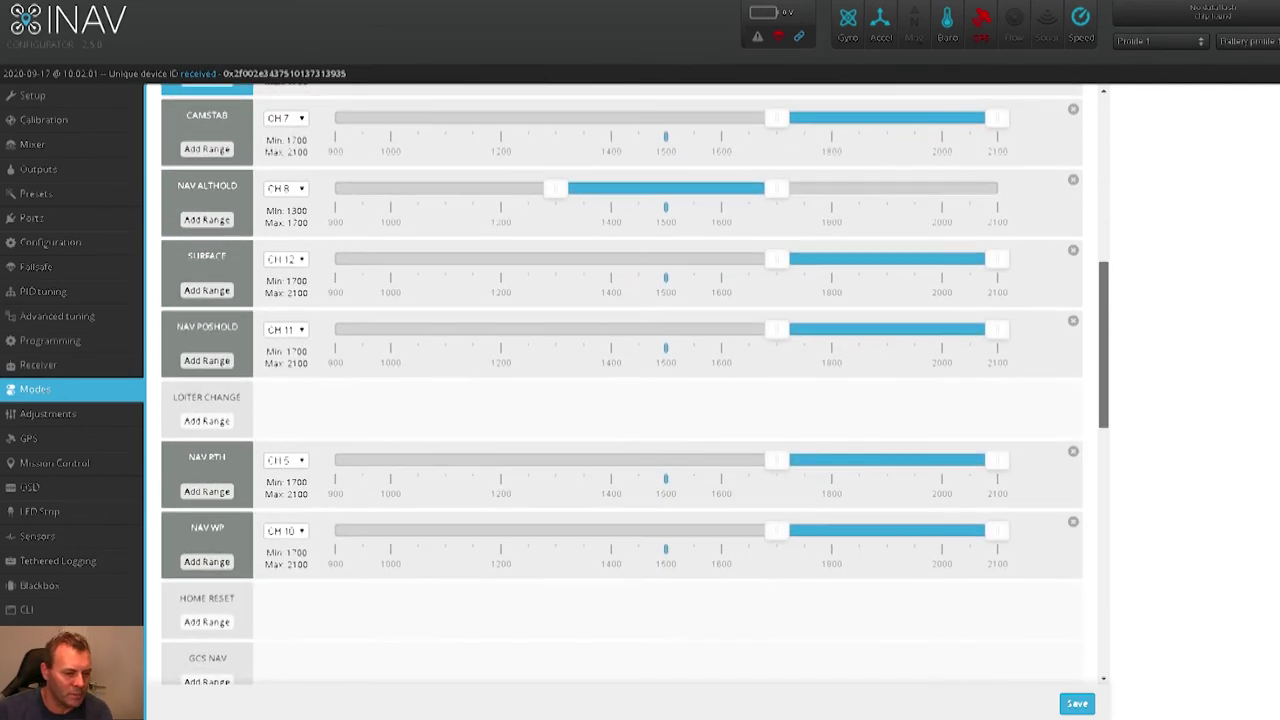
pyautogui.scroll(-4, 620, 380)
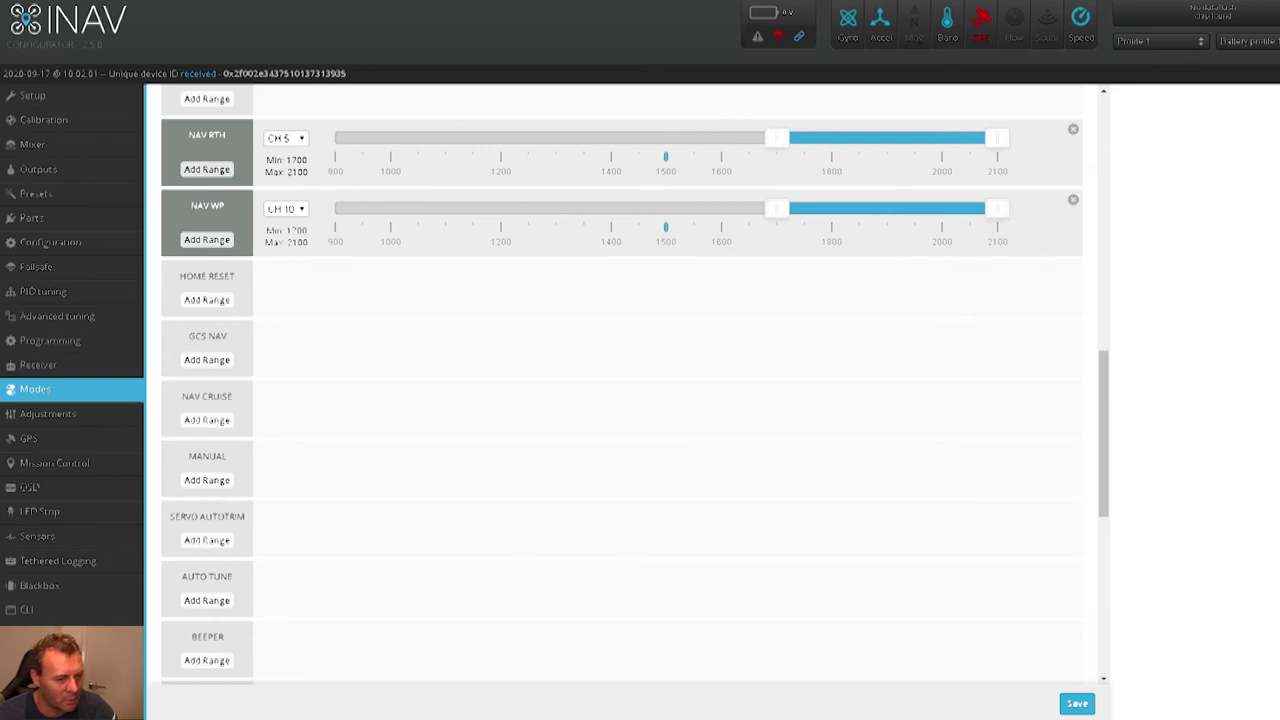
pyautogui.scroll(-3, 1103, 430)
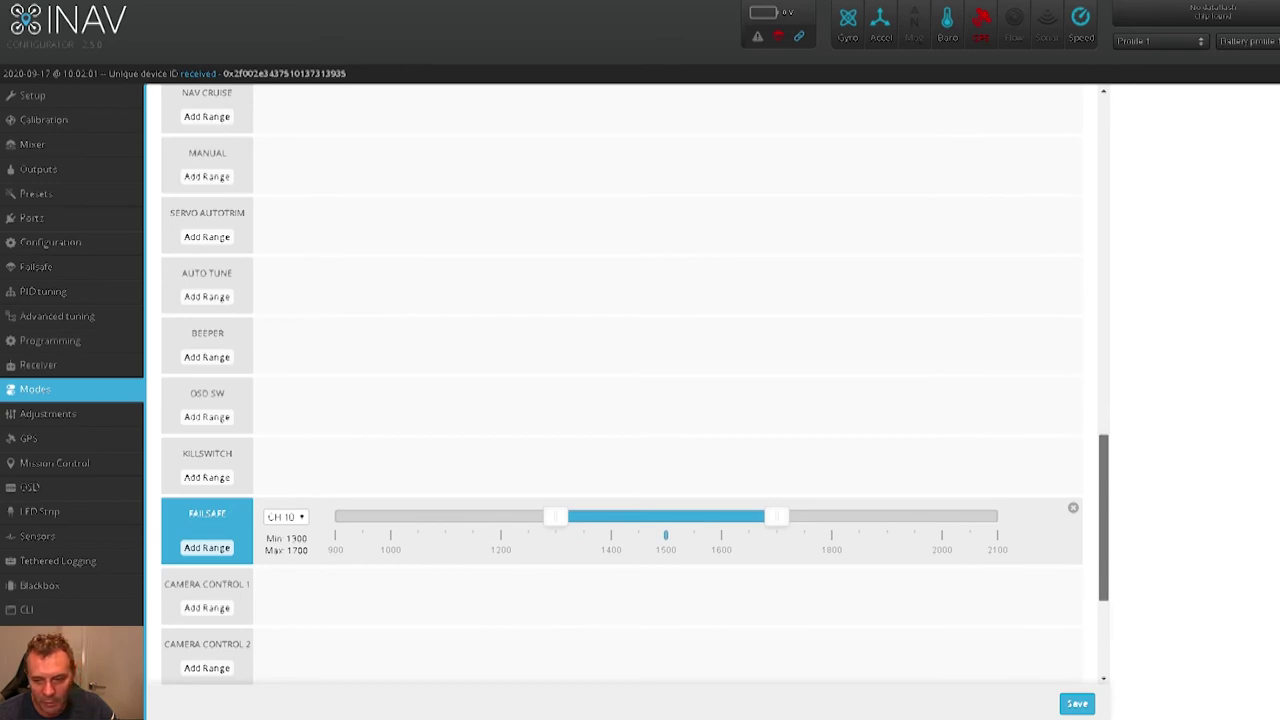
pyautogui.scroll(-3, 620, 400)
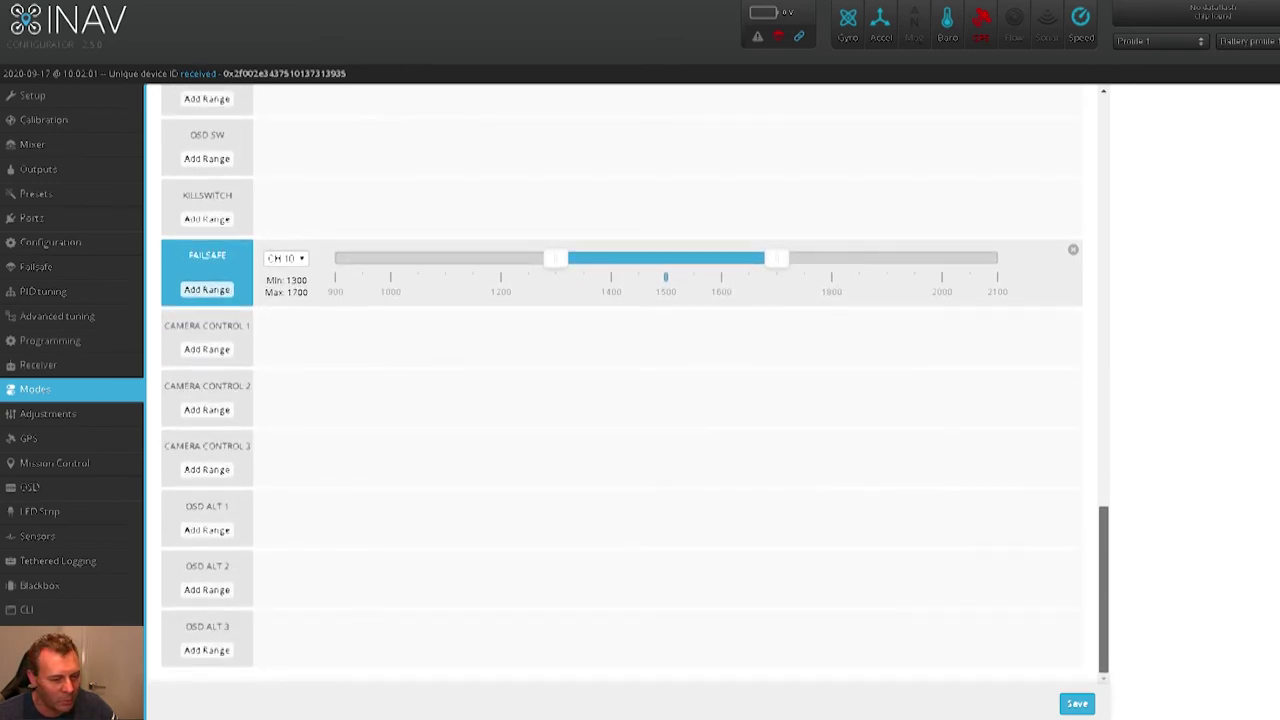
pyautogui.scroll(3, 620, 383)
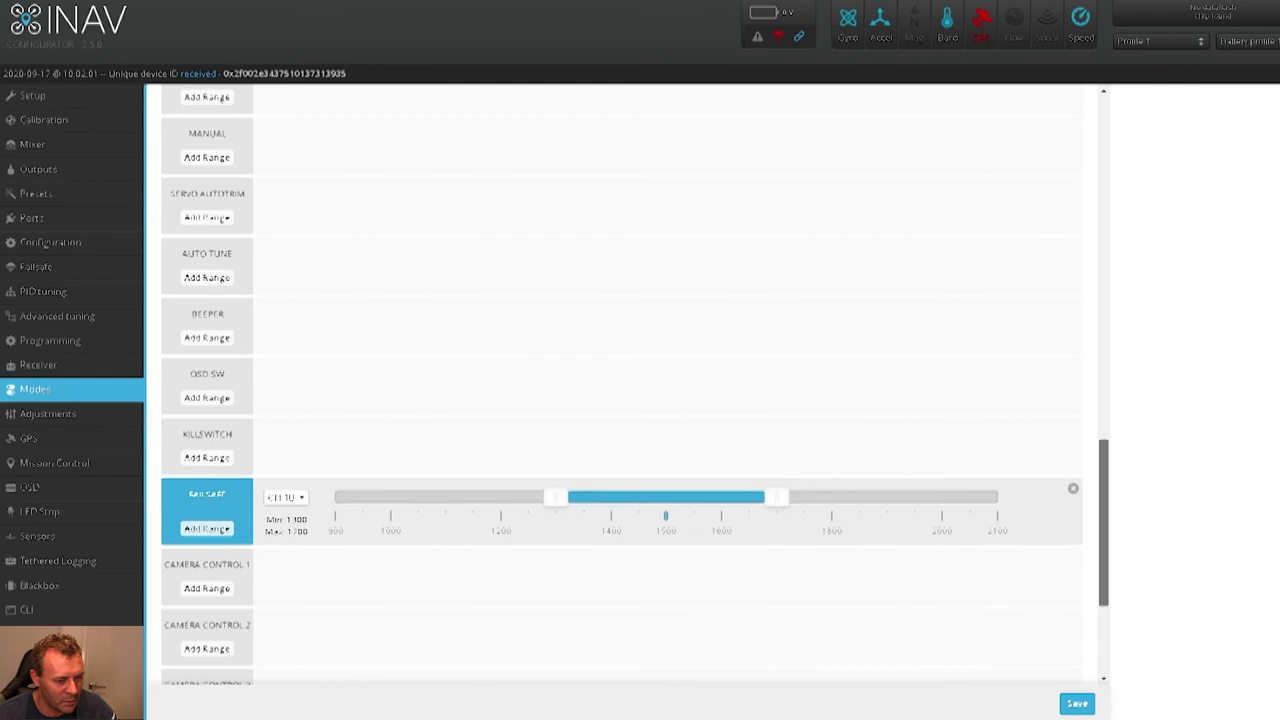
# - Check whether MANUAL mode has a range assigned and compare it with the other flight mode ranges
pyautogui.scroll(2, 620, 383)
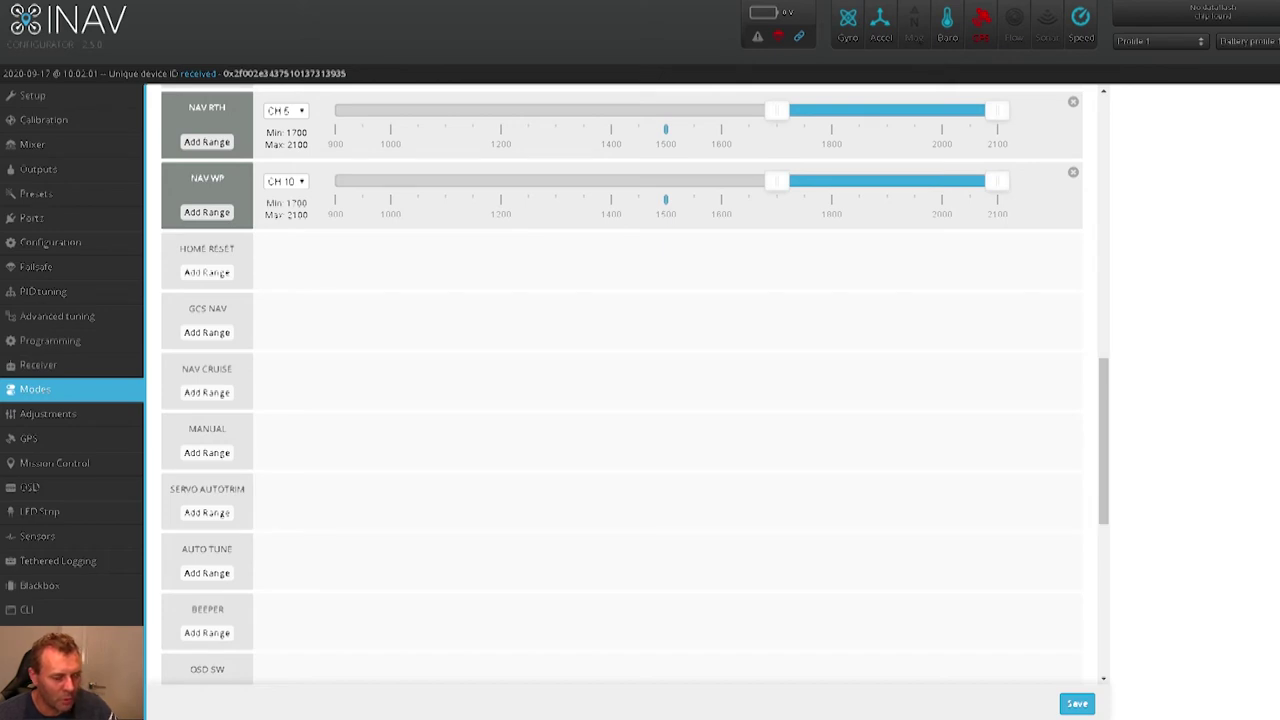
pyautogui.scroll(1, 620, 383)
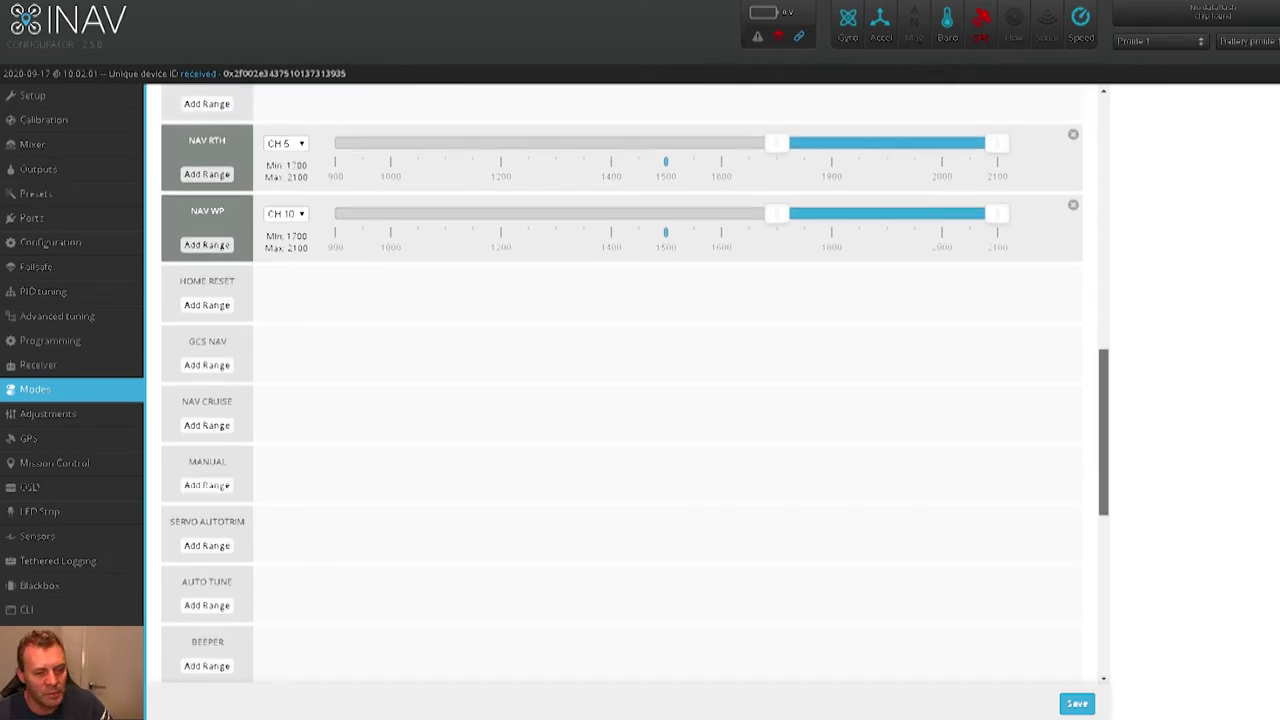
pyautogui.scroll(1, 222, 247)
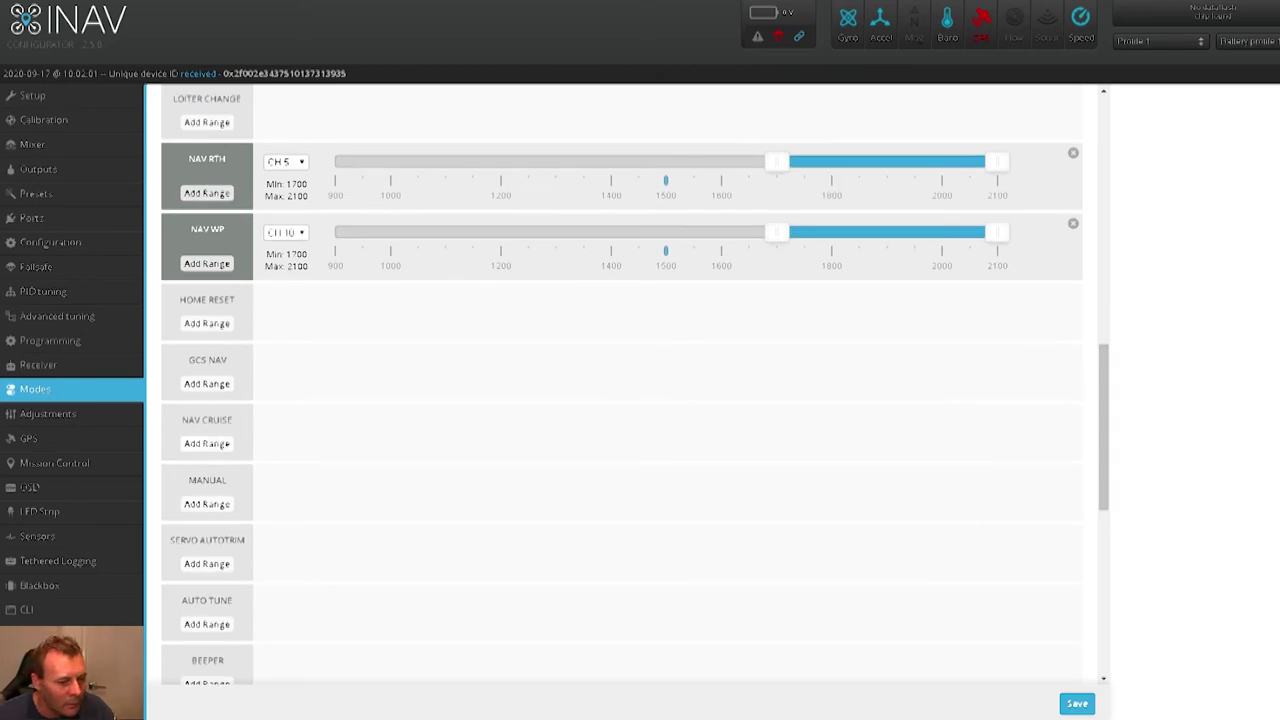
pyautogui.moveTo(188, 480); pyautogui.dragTo(228, 480)
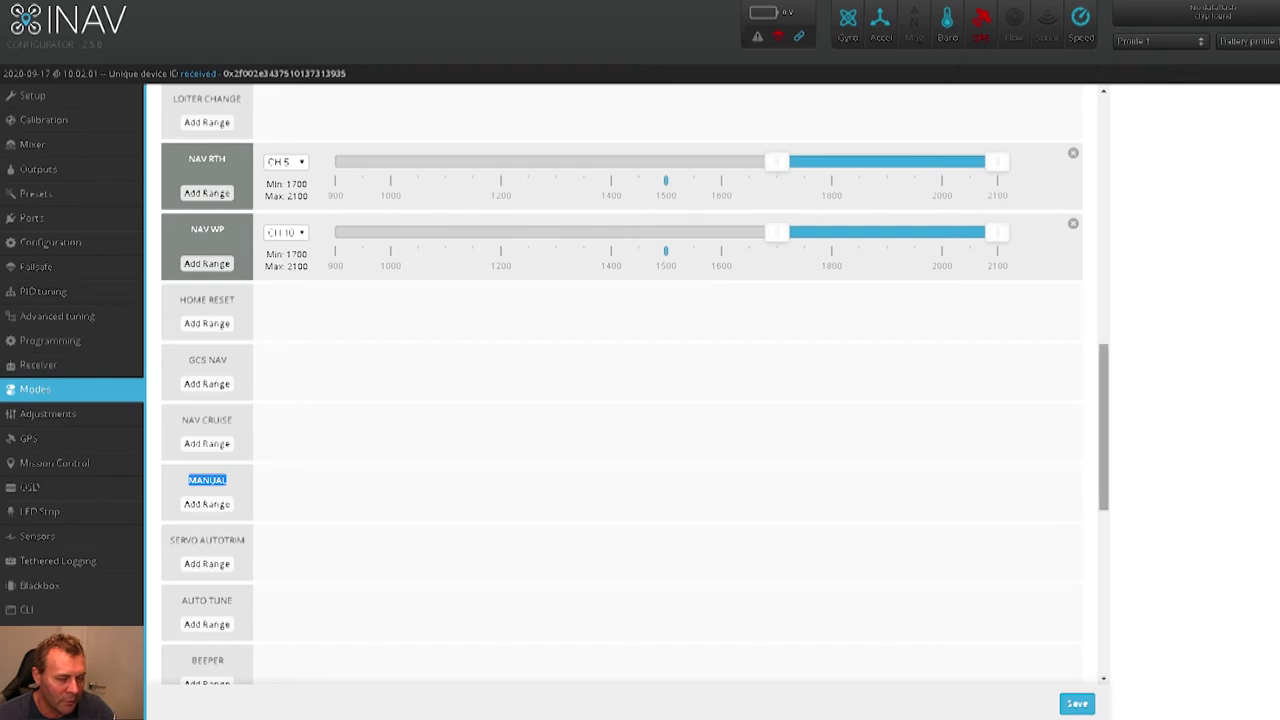
pyautogui.scroll(2, 635, 384)
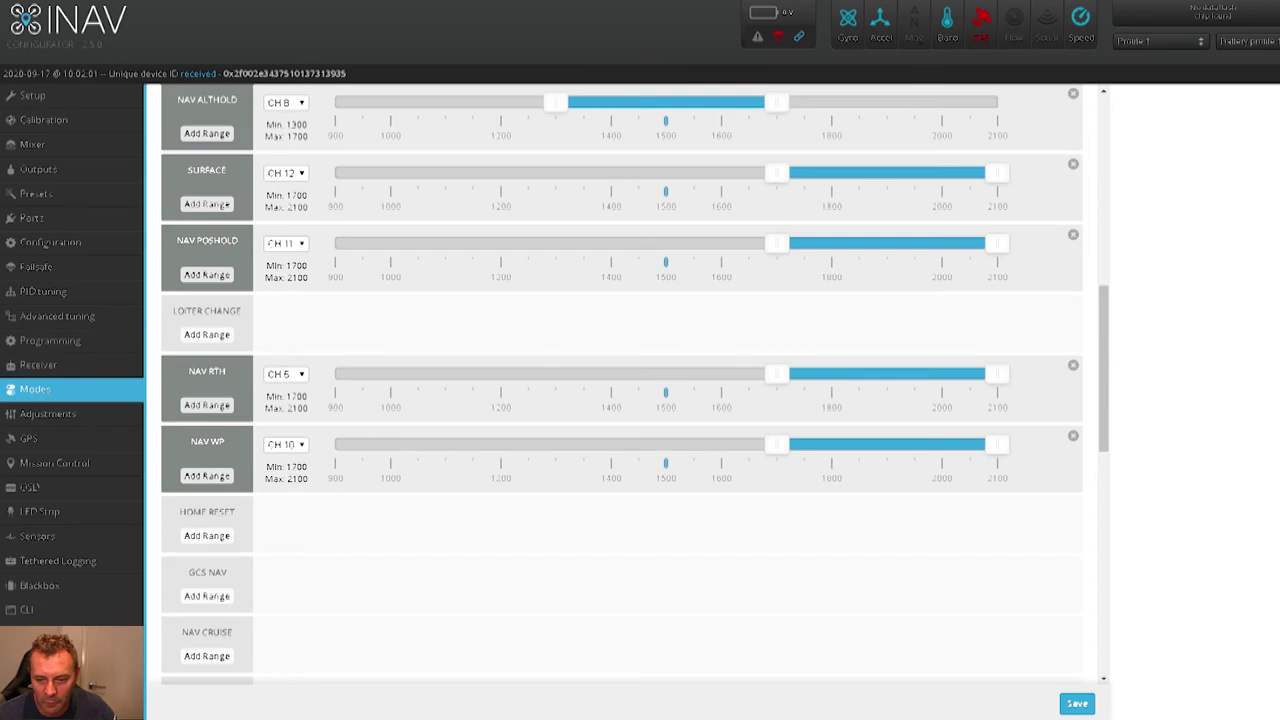
pyautogui.scroll(2, 635, 384)
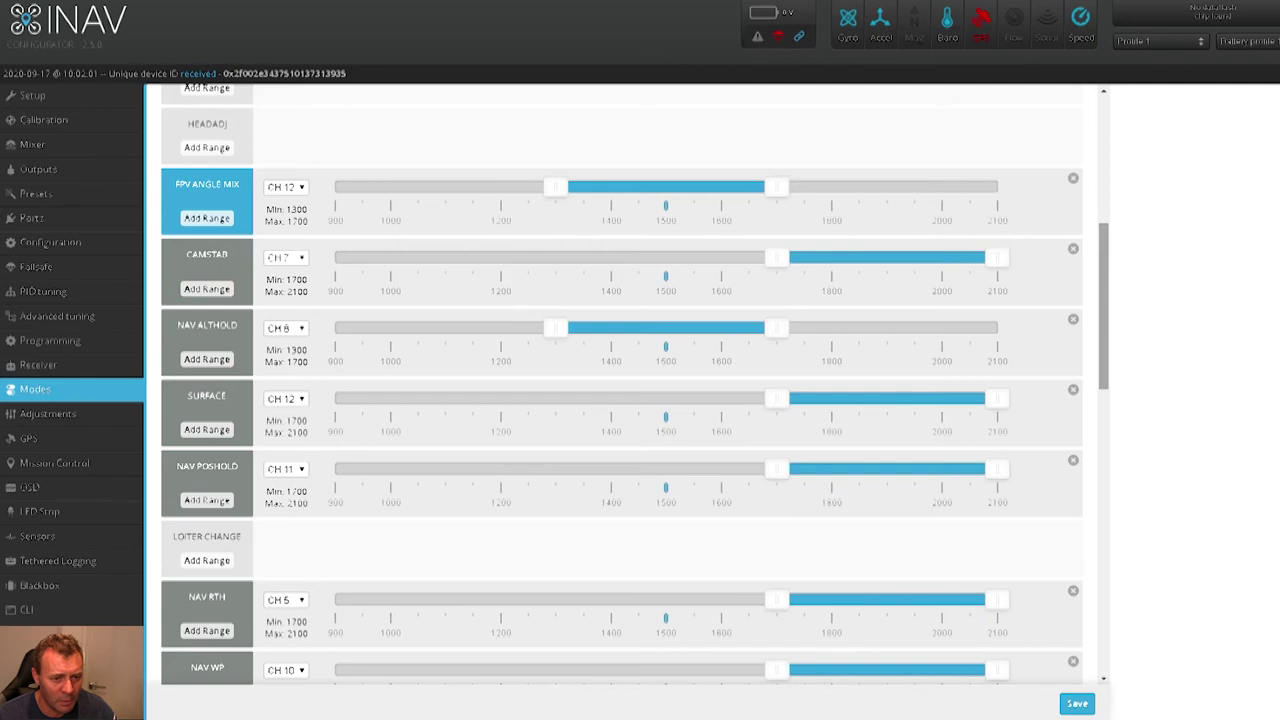
pyautogui.scroll(4, 635, 384)
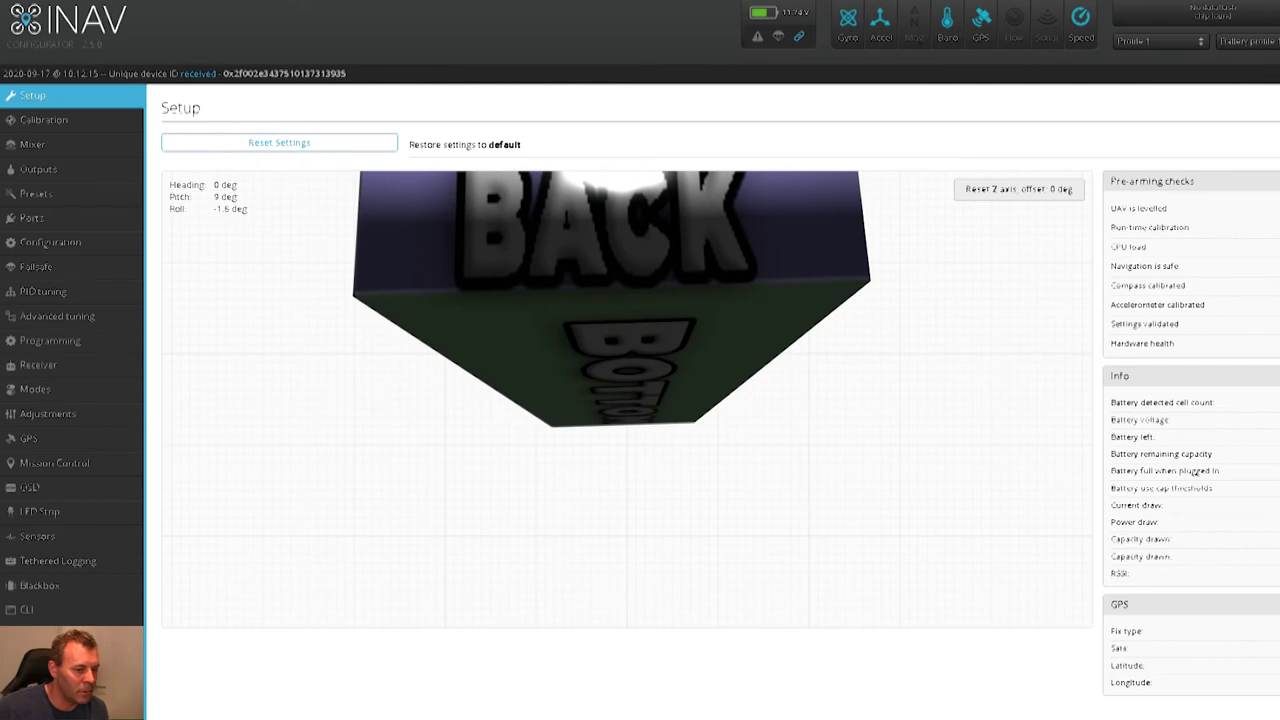
# - Check the live receiver channels, and assign MANUAL mode to CH 5 with a 1700 to 2100 range and save the modes
pyautogui.click(38, 364)
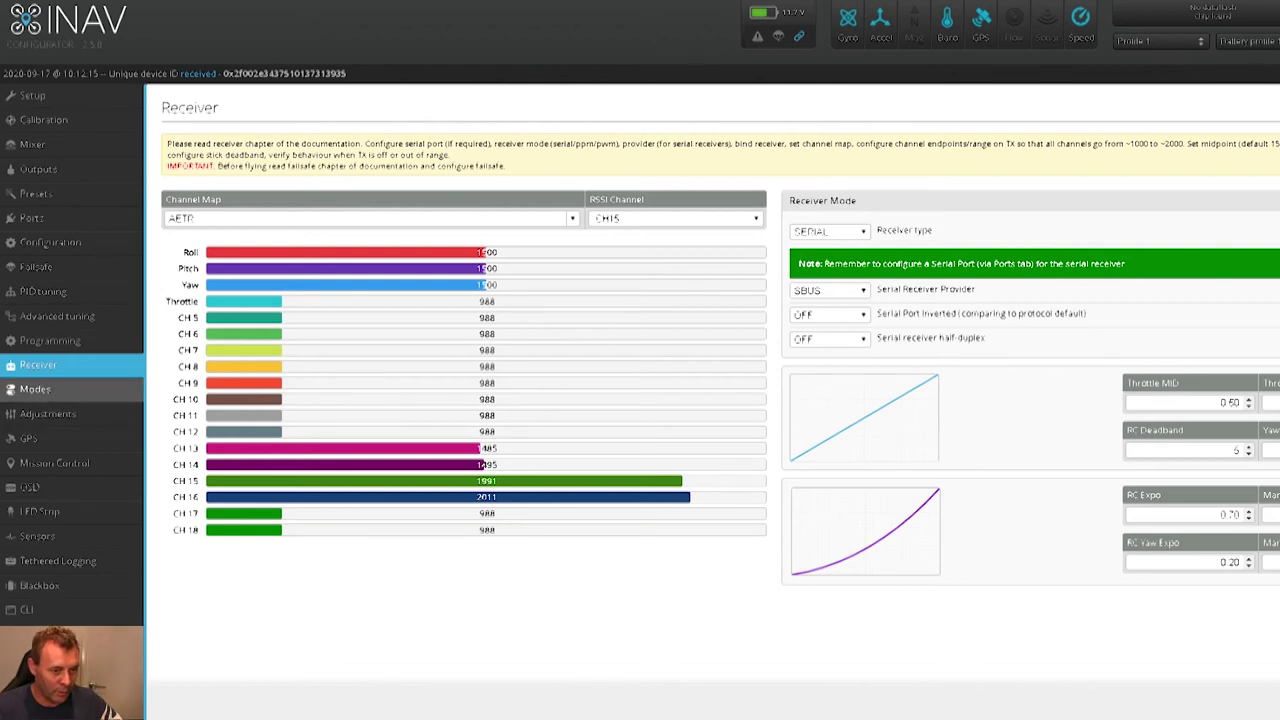
pyautogui.click(35, 389)
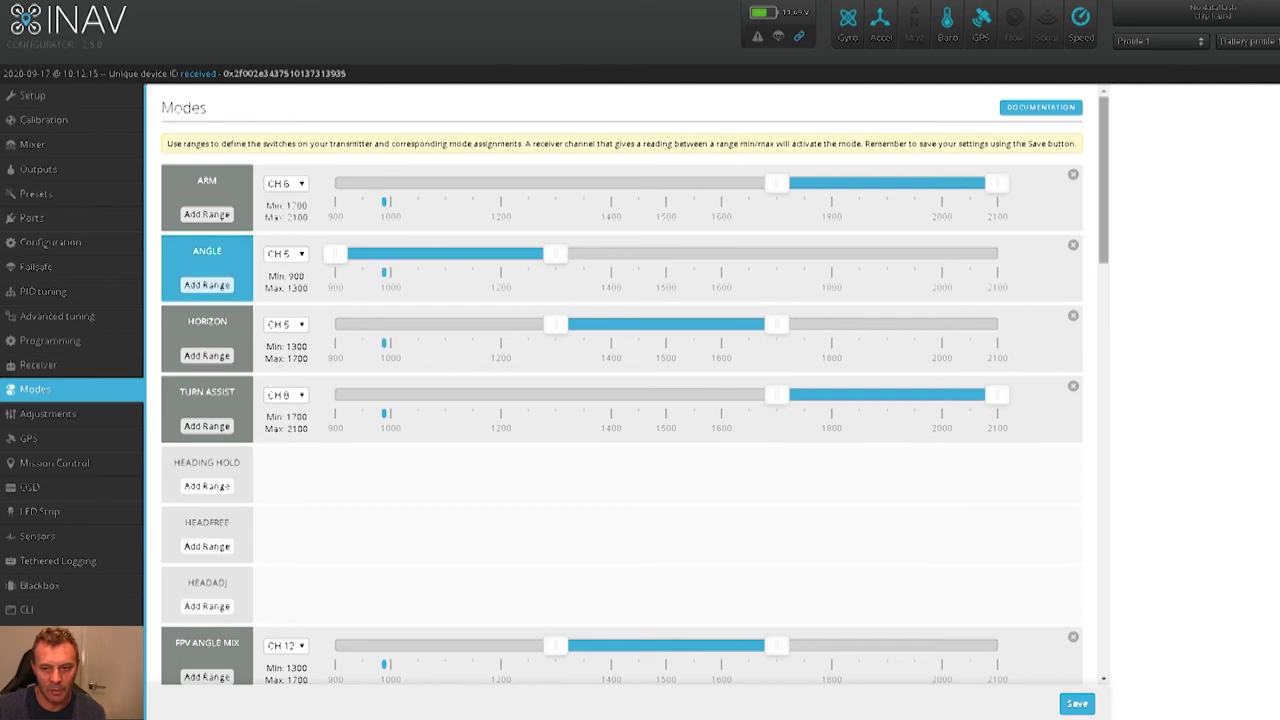
pyautogui.scroll(-5, 620, 400)
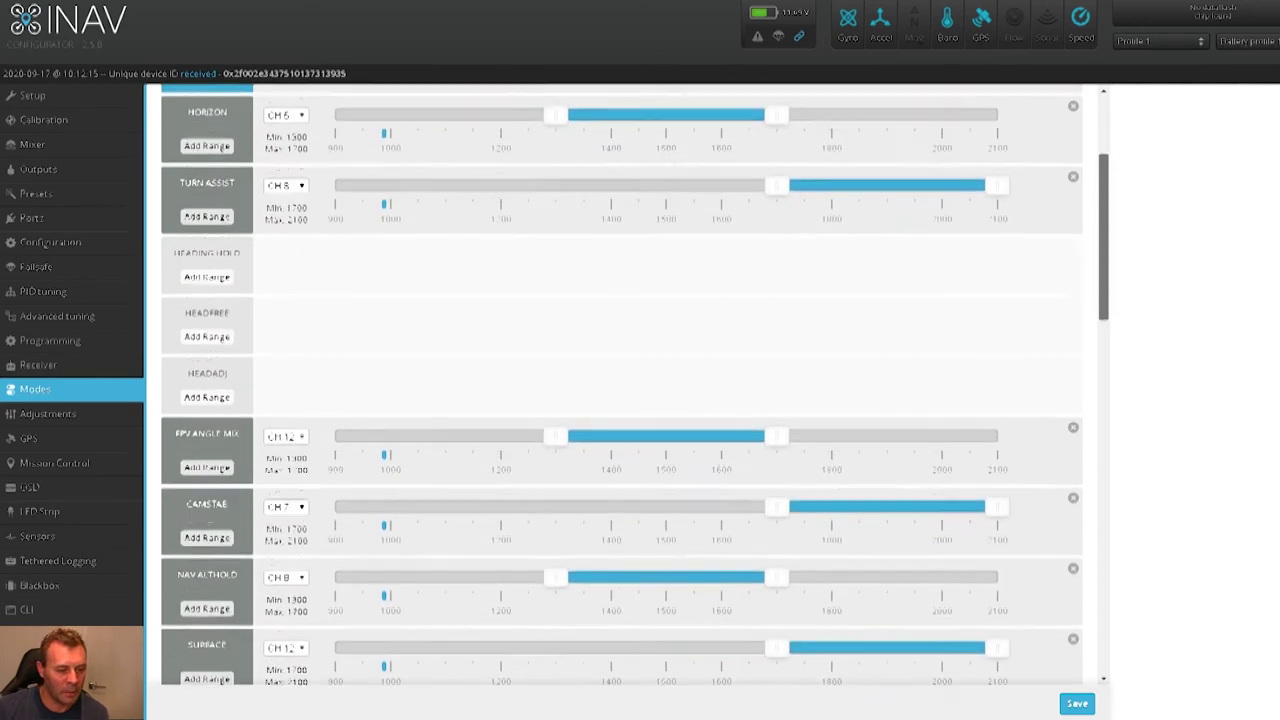
pyautogui.scroll(-5, 620, 400)
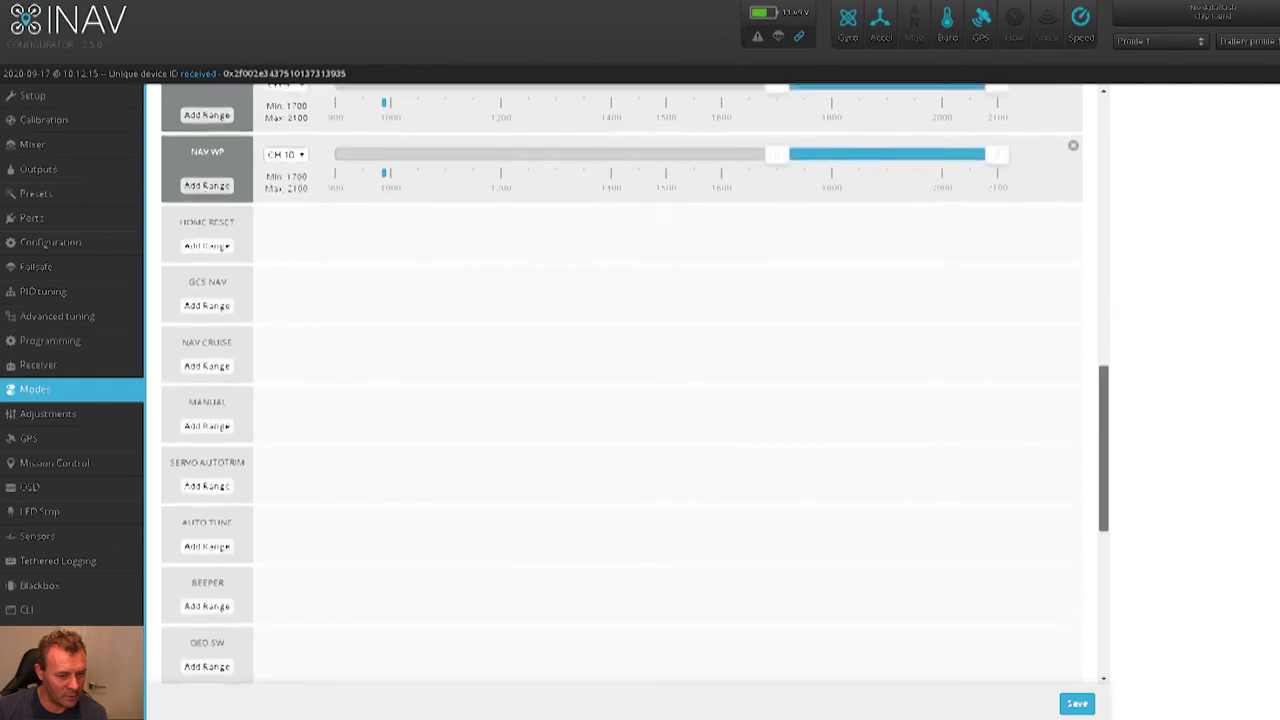
pyautogui.click(207, 407)
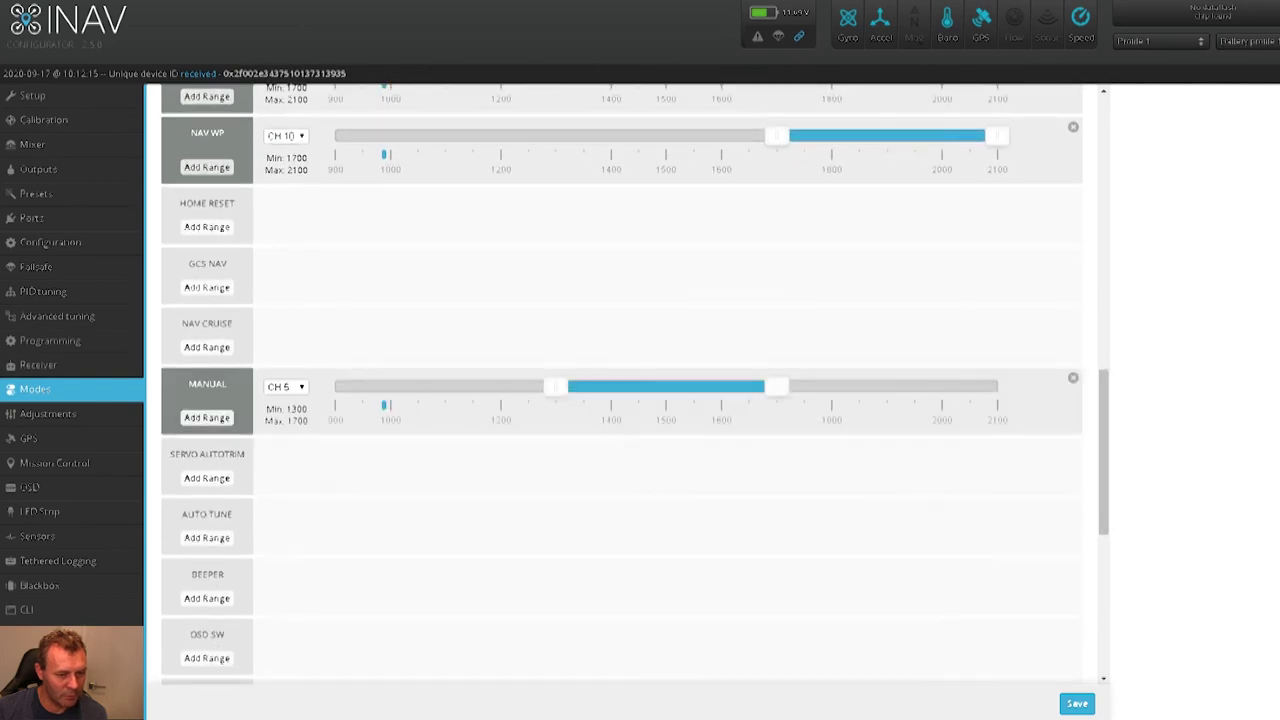
pyautogui.moveTo(666, 386); pyautogui.dragTo(887, 386)
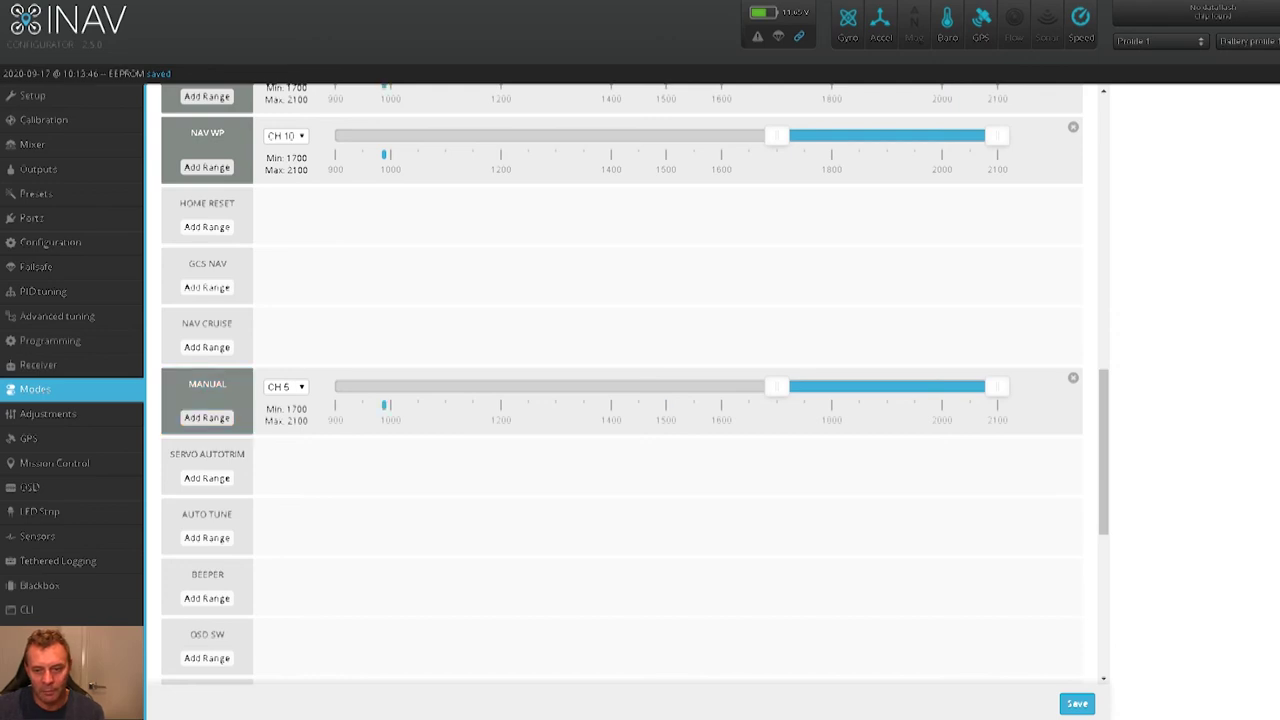
# - Remove the channel range assigned to the CAMSTAB mode
pyautogui.scroll(8, 620, 384)
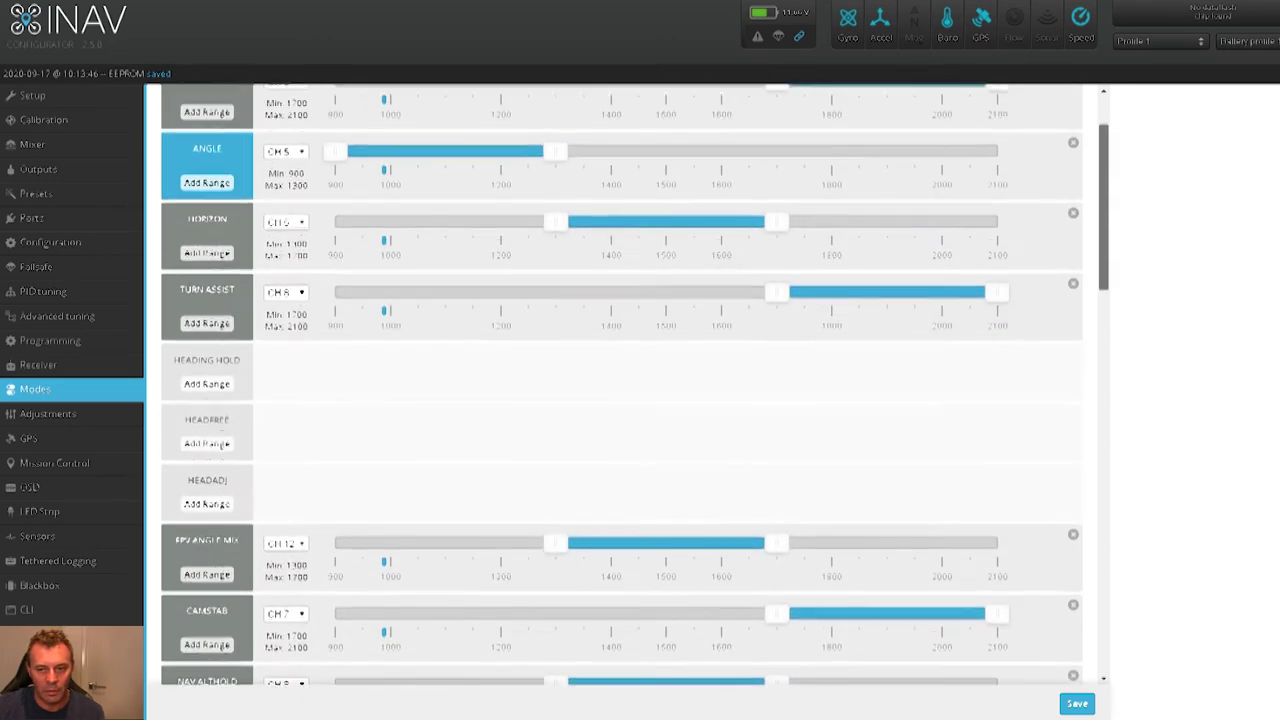
pyautogui.scroll(1, 620, 384)
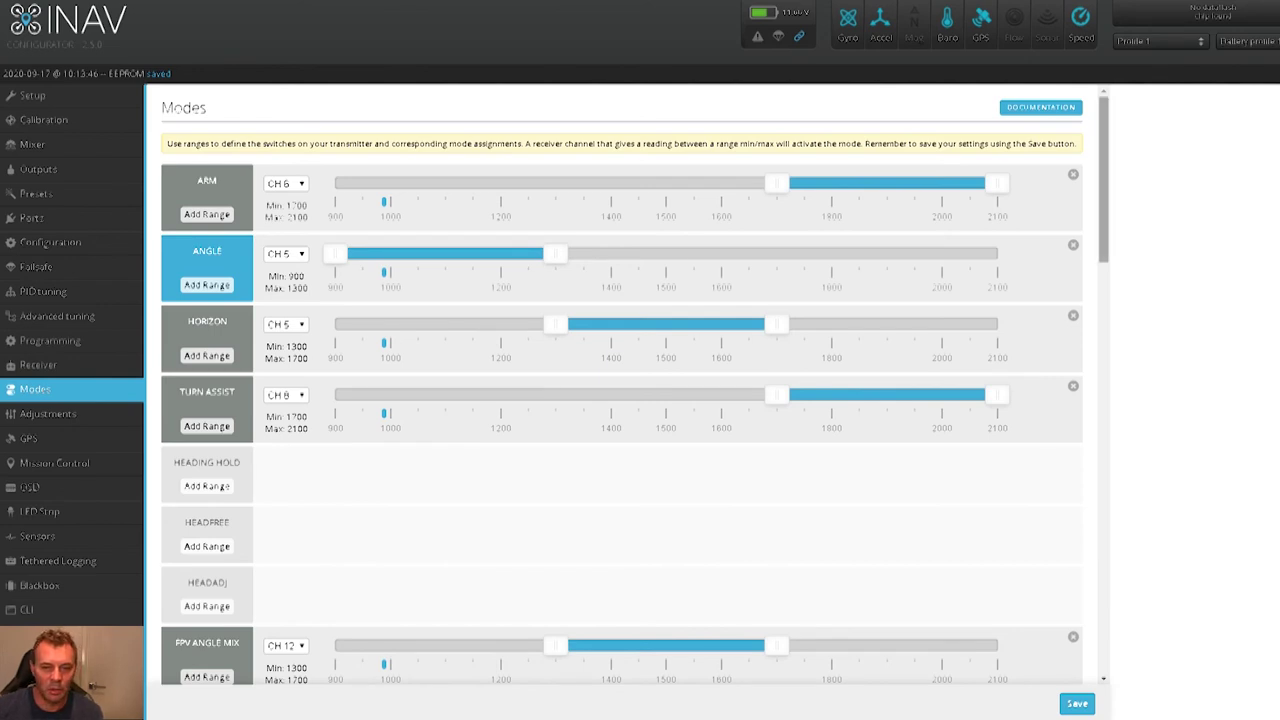
pyautogui.moveTo(1104, 180); pyautogui.dragTo(1104, 307)
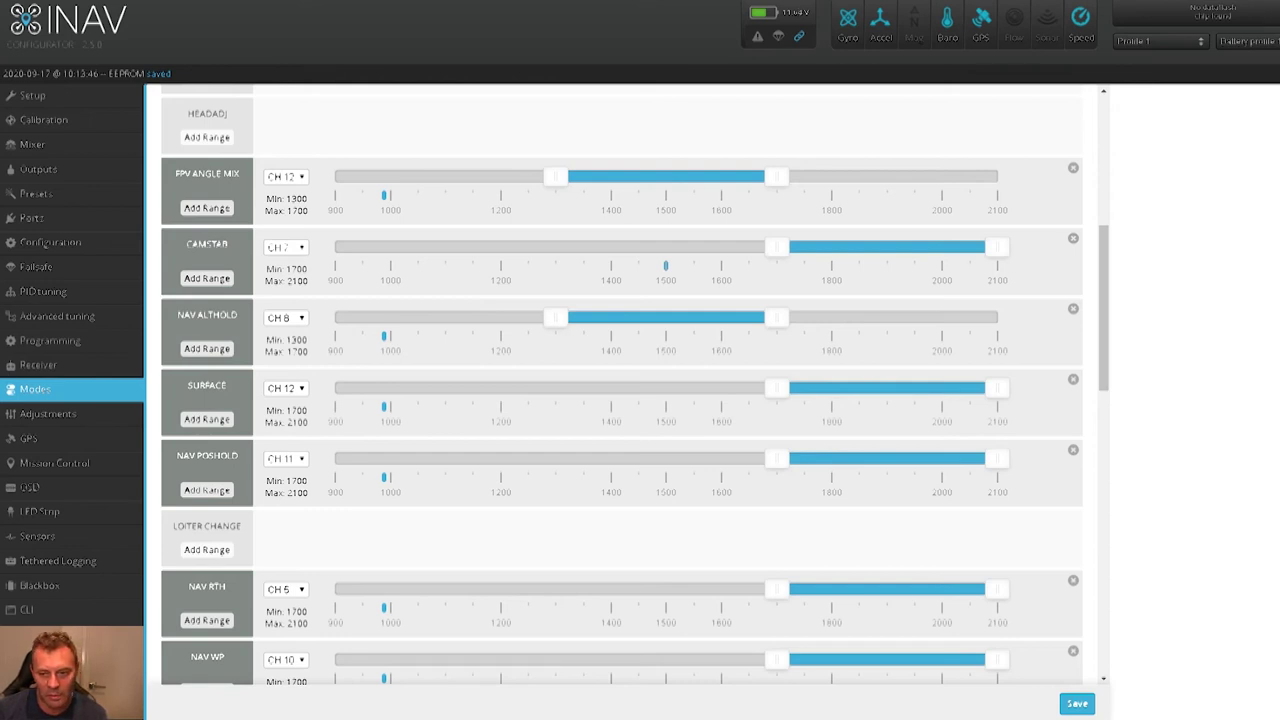
pyautogui.click(1073, 238)
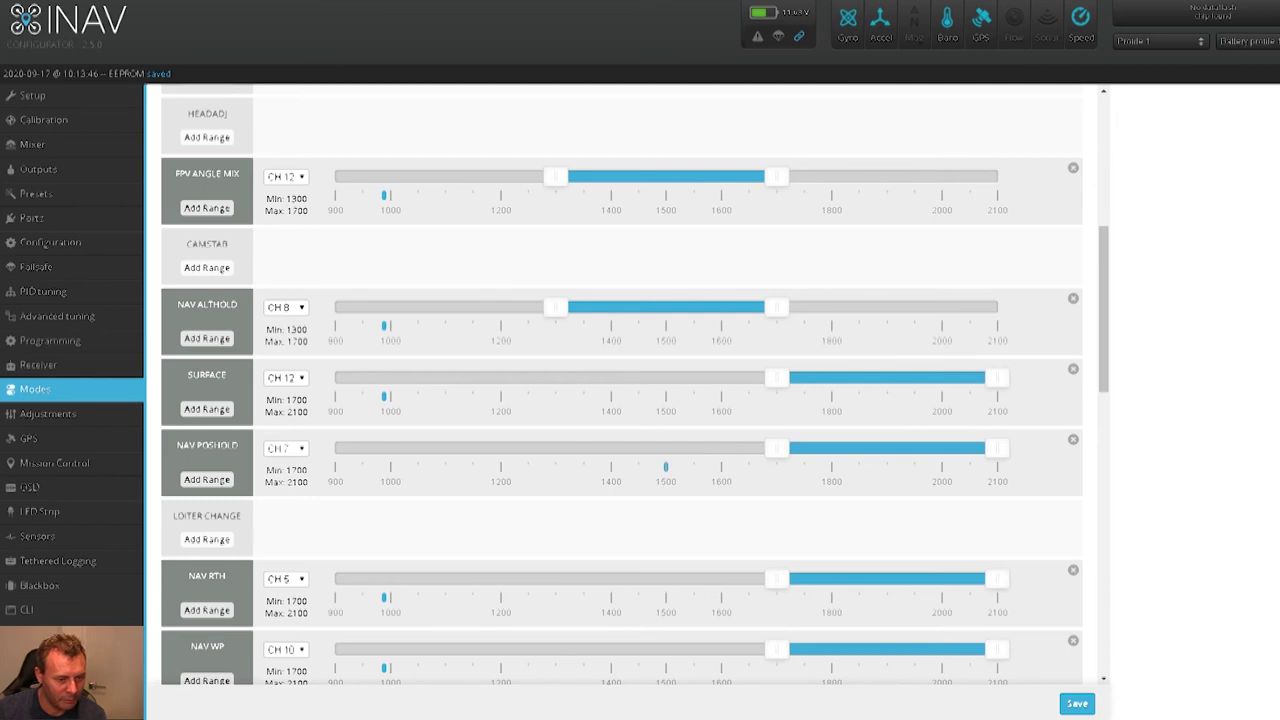
# - Assign NAV RTH to CH 7 with a 1700 to 2100 range and set NAV POSHOLD on CH 7 to 1300 to 1700
pyautogui.press('Down')
pyautogui.press('Down')
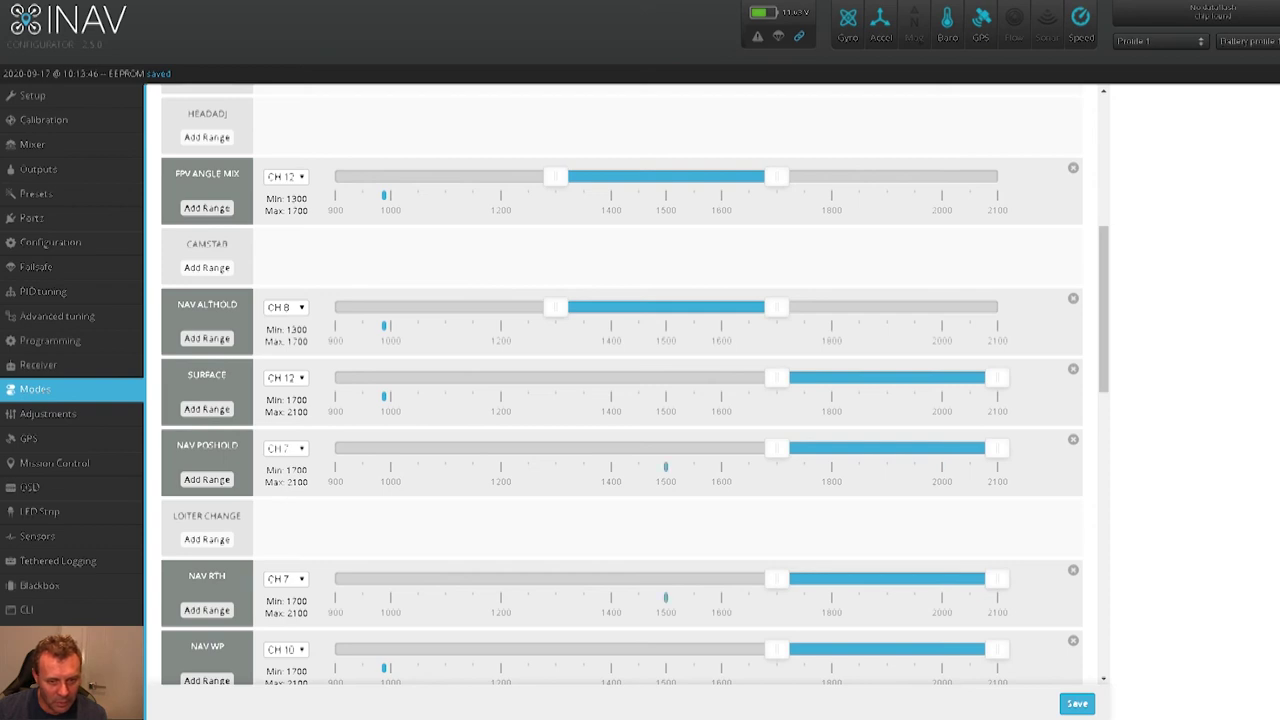
pyautogui.moveTo(880, 448); pyautogui.dragTo(665, 448)
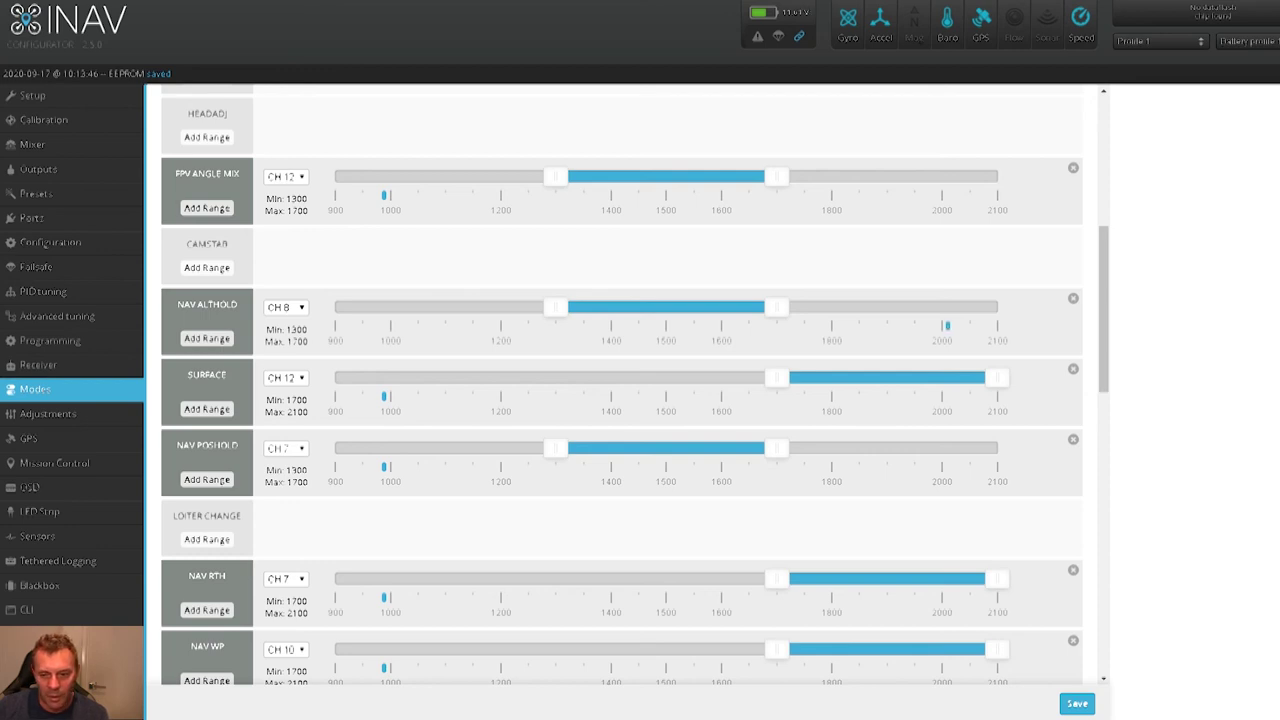
# - Add a NAV CRUISE range on CH 8 from 1700 to 2100 and save the modes
pyautogui.scroll(-3, 635, 390)
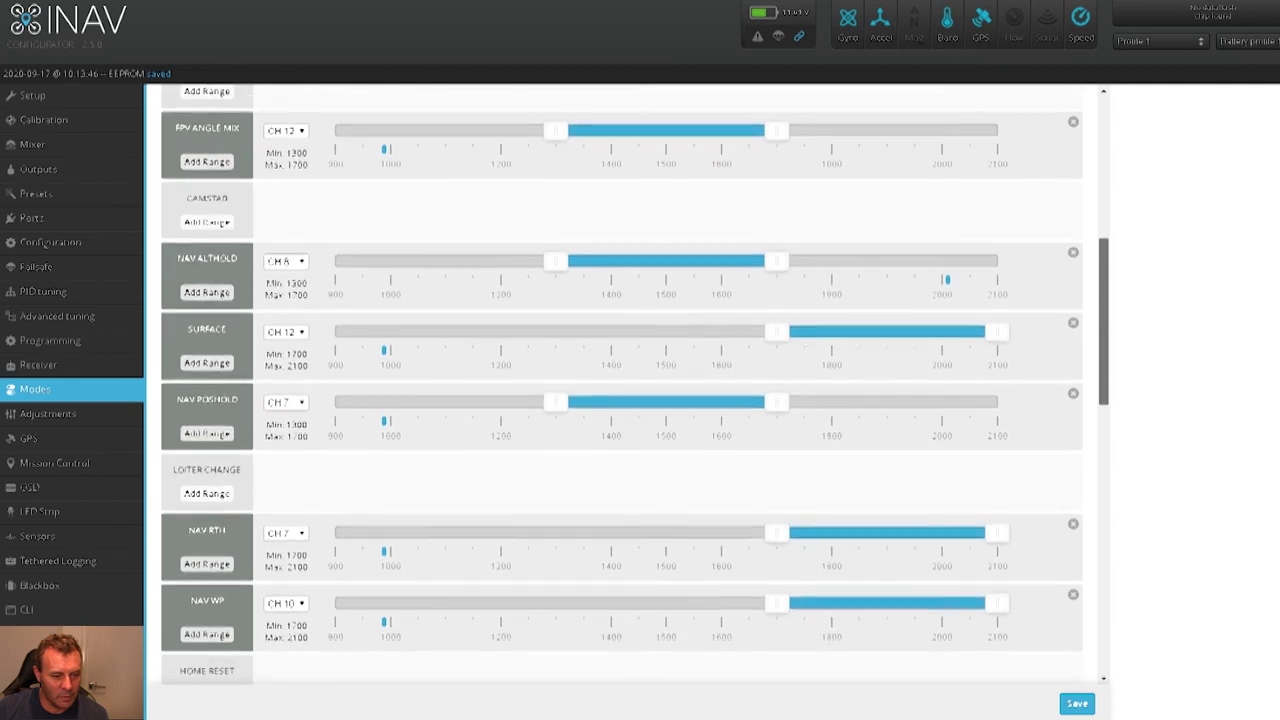
pyautogui.scroll(-1, 635, 384)
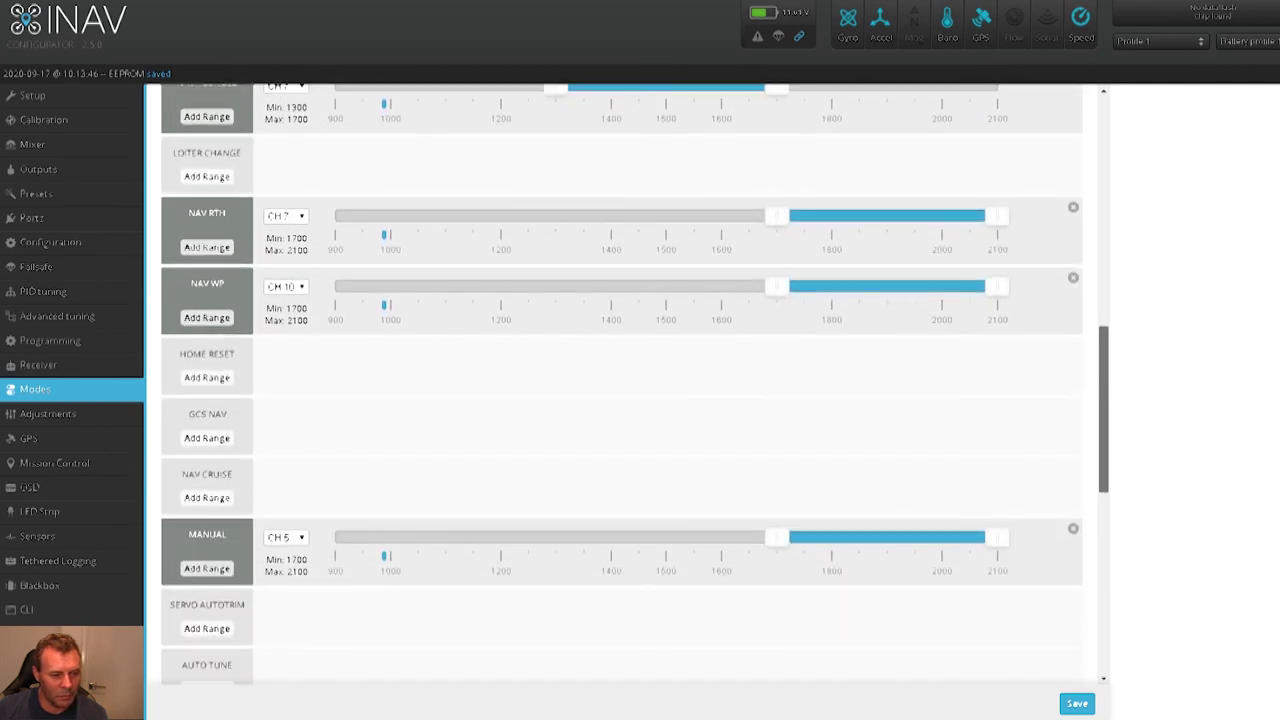
pyautogui.scroll(-1, 635, 384)
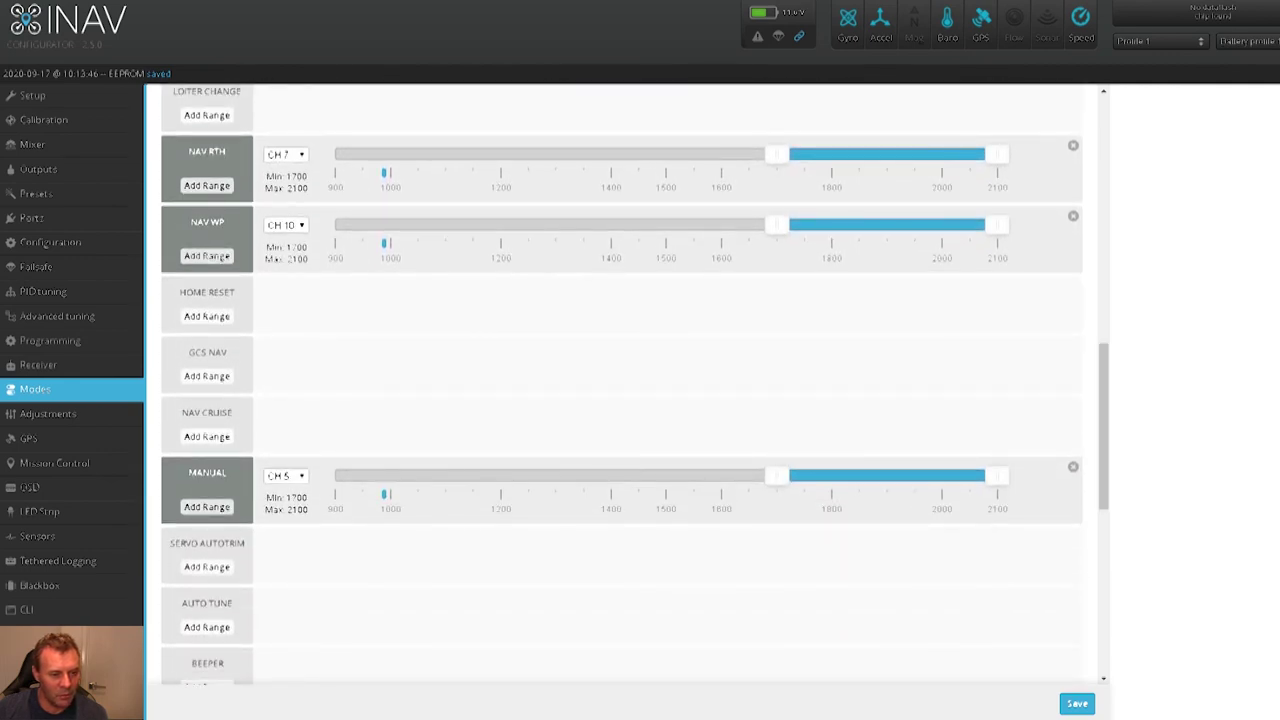
pyautogui.click(206, 436)
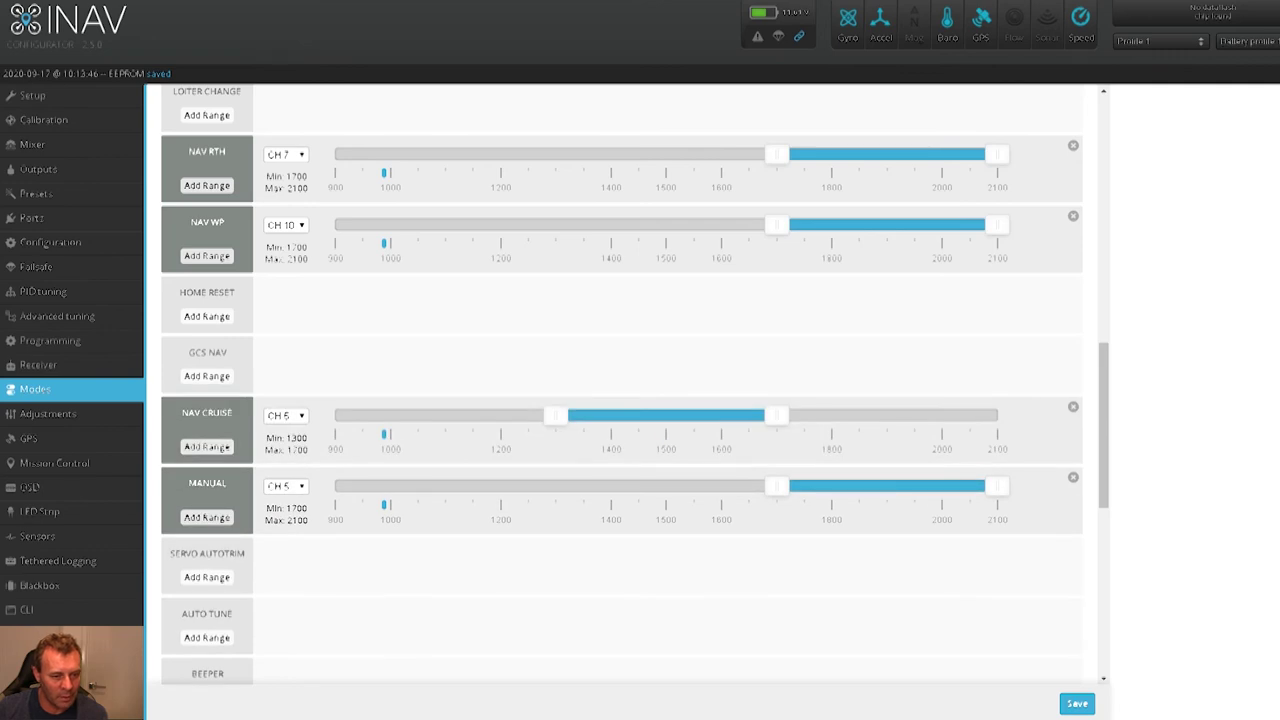
pyautogui.moveTo(665, 415); pyautogui.dragTo(886, 415)
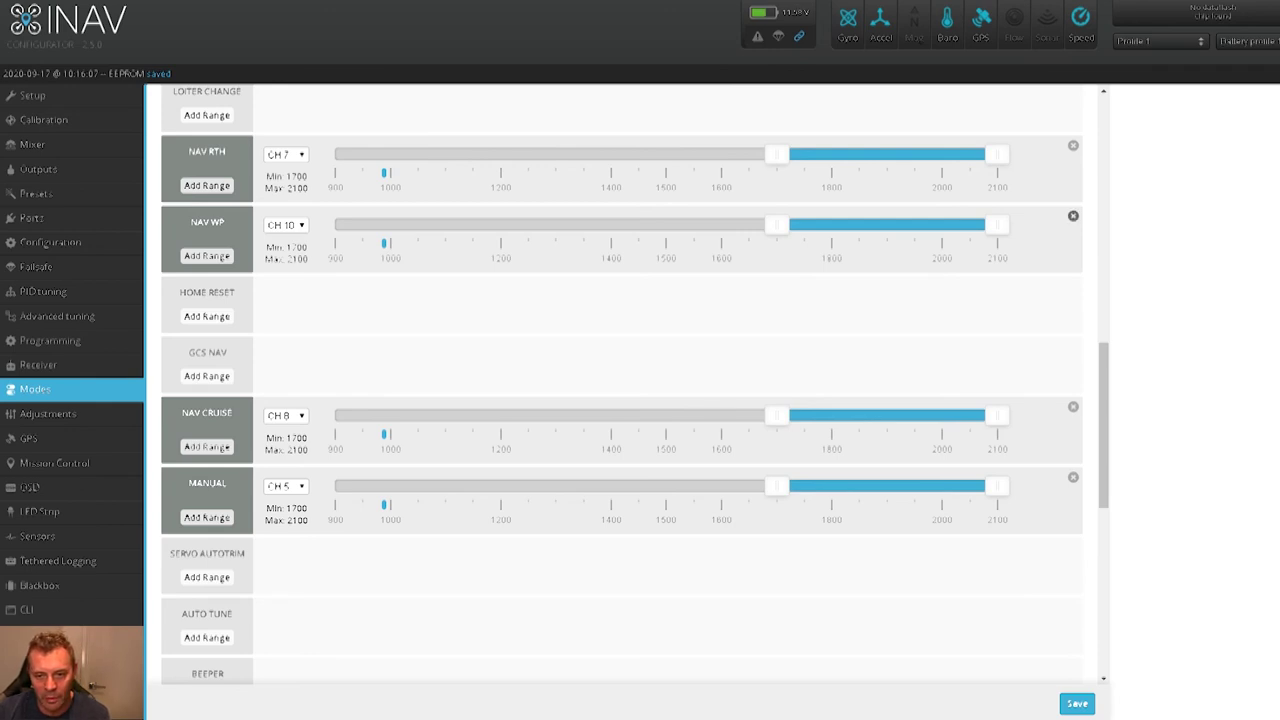
# - Remove the NAV WP range and assign SERVO AUTOTRIM to CH 10 with a 1300 to 1700 range
pyautogui.click(1073, 216)
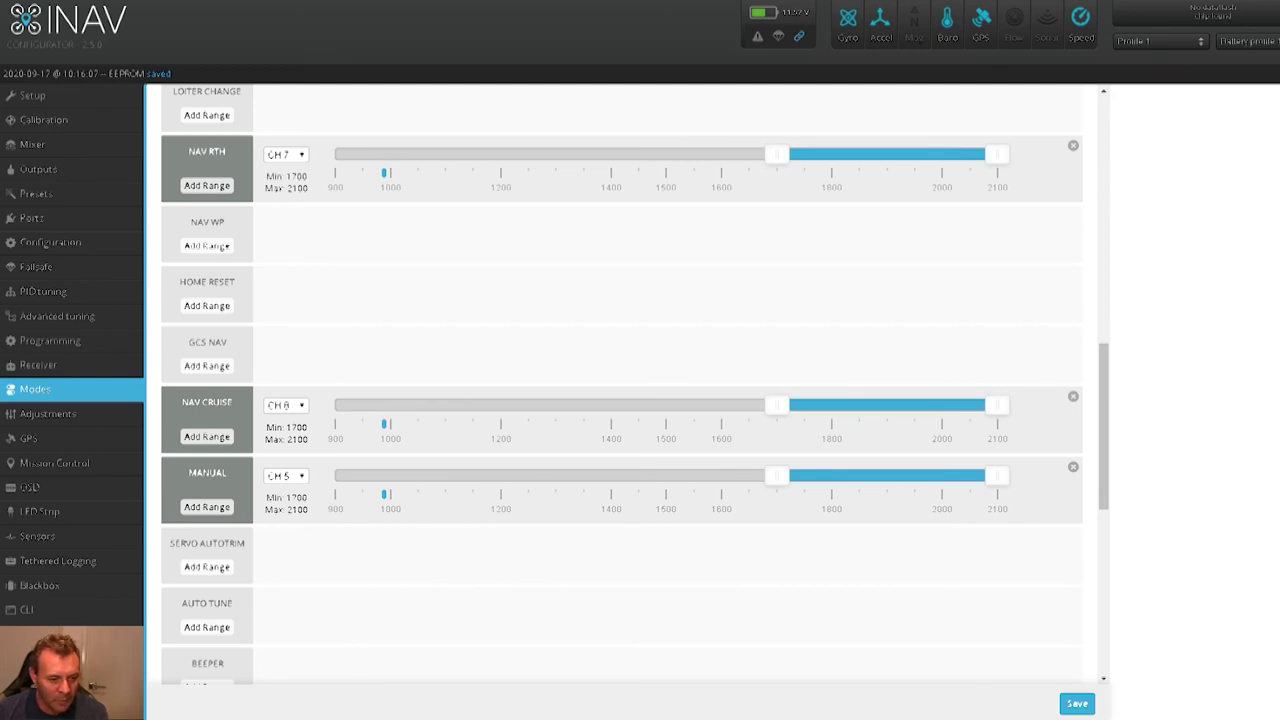
pyautogui.click(207, 567)
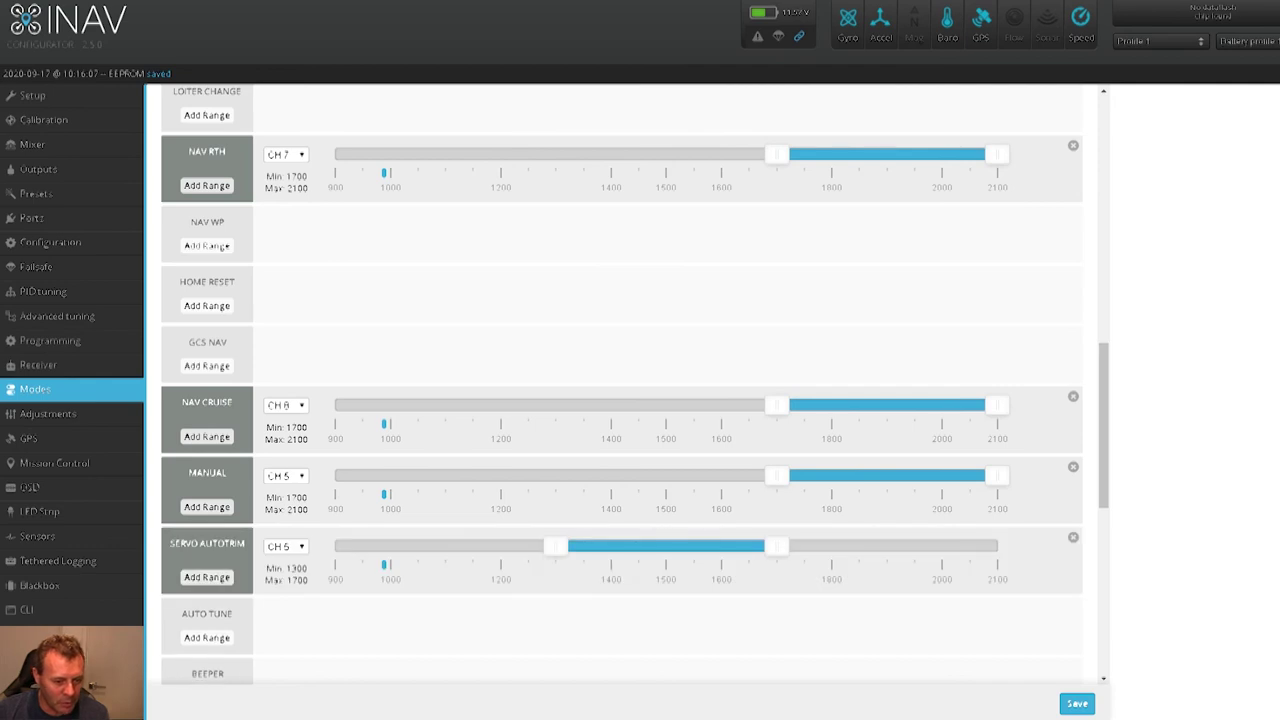
pyautogui.press('Down')
pyautogui.press('Down')
pyautogui.press('Down')
pyautogui.press('Down')
pyautogui.press('Down')
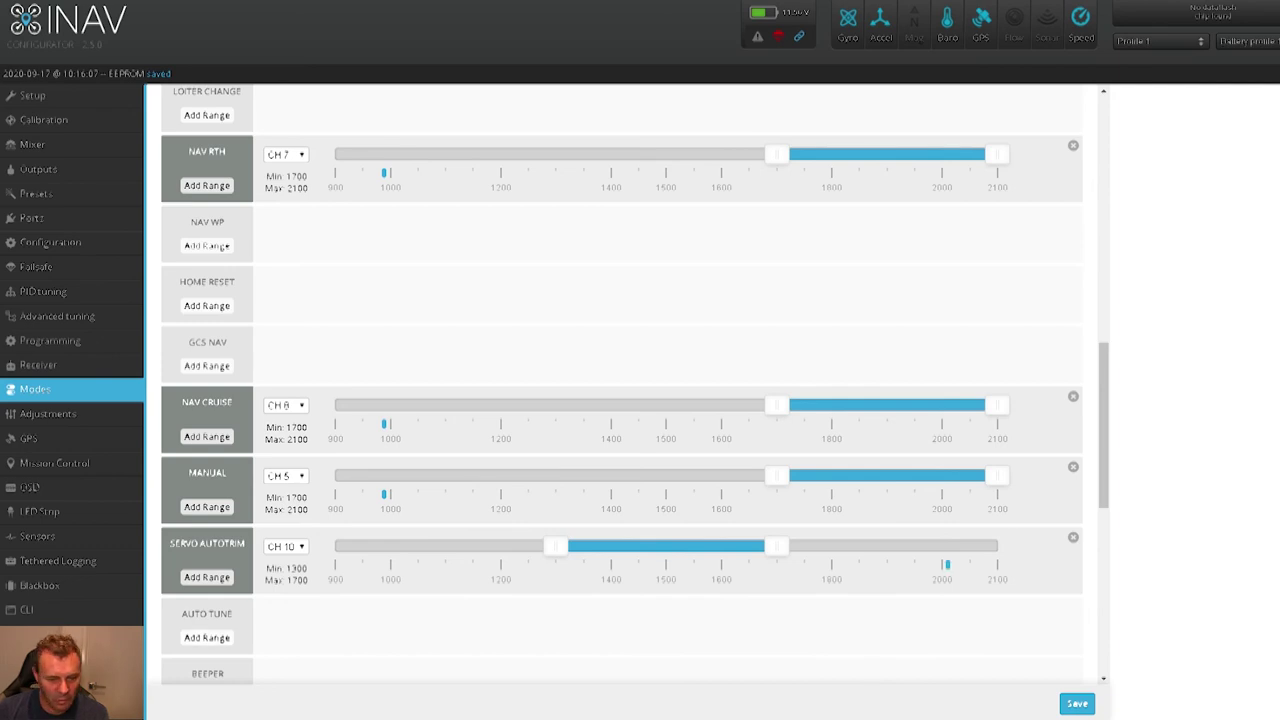
# - Add an AUTO TUNE range on CH 10 from 1700 to 2100 and save the modes
pyautogui.click(207, 637)
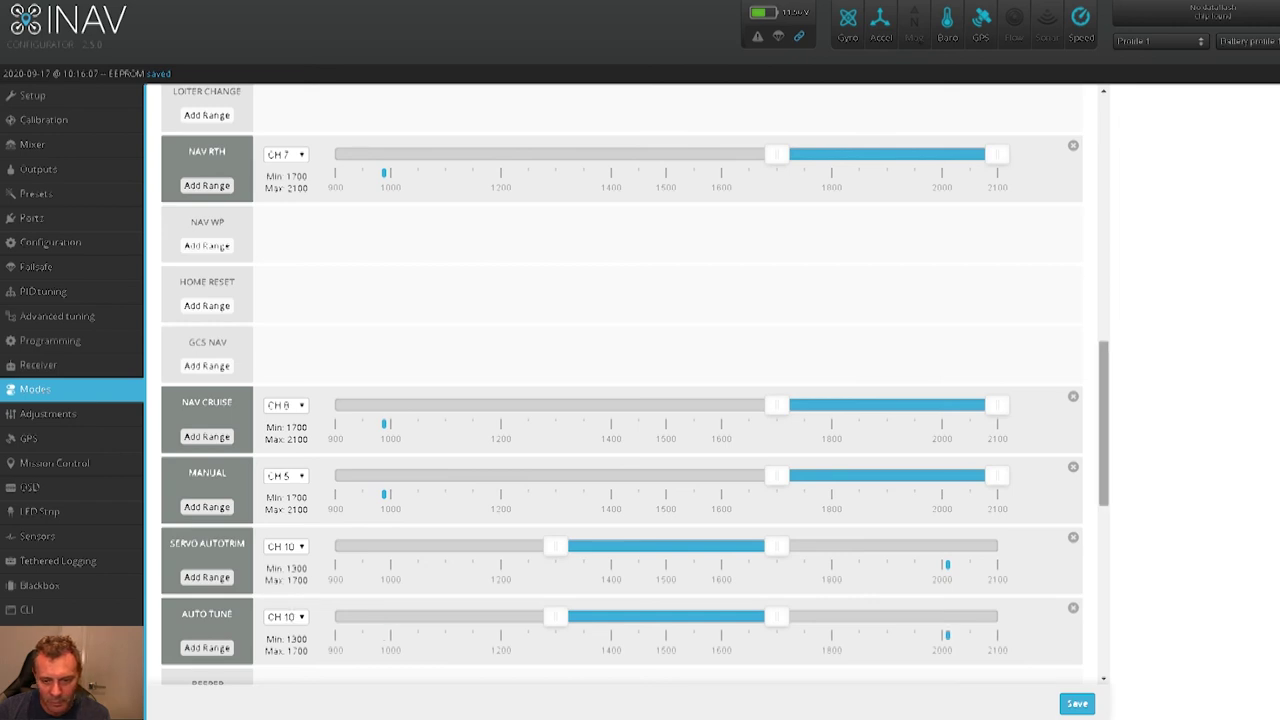
pyautogui.scroll(-3, 620, 384)
pyautogui.moveTo(666, 493); pyautogui.dragTo(887, 493)
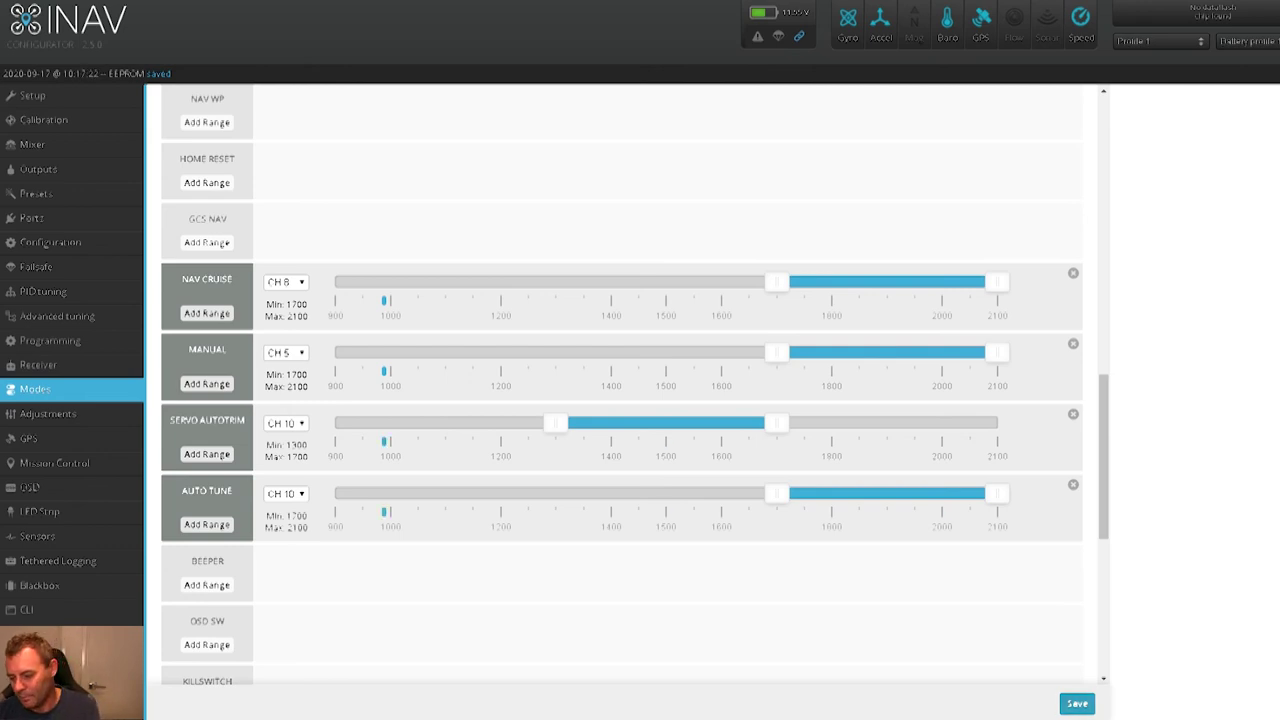
# - Add a BEEPER range on CH 11 from 1700 to 2100 and save the modes
pyautogui.scroll(2, 620, 385)
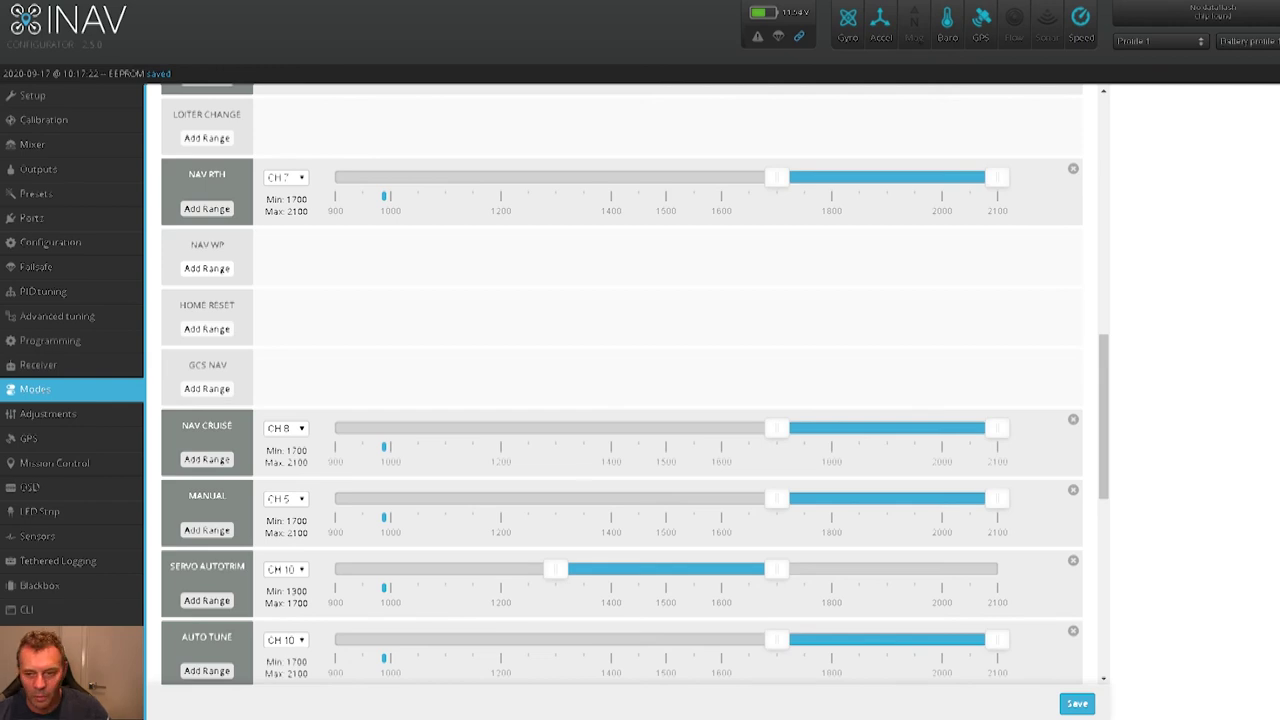
pyautogui.scroll(-6, 620, 385)
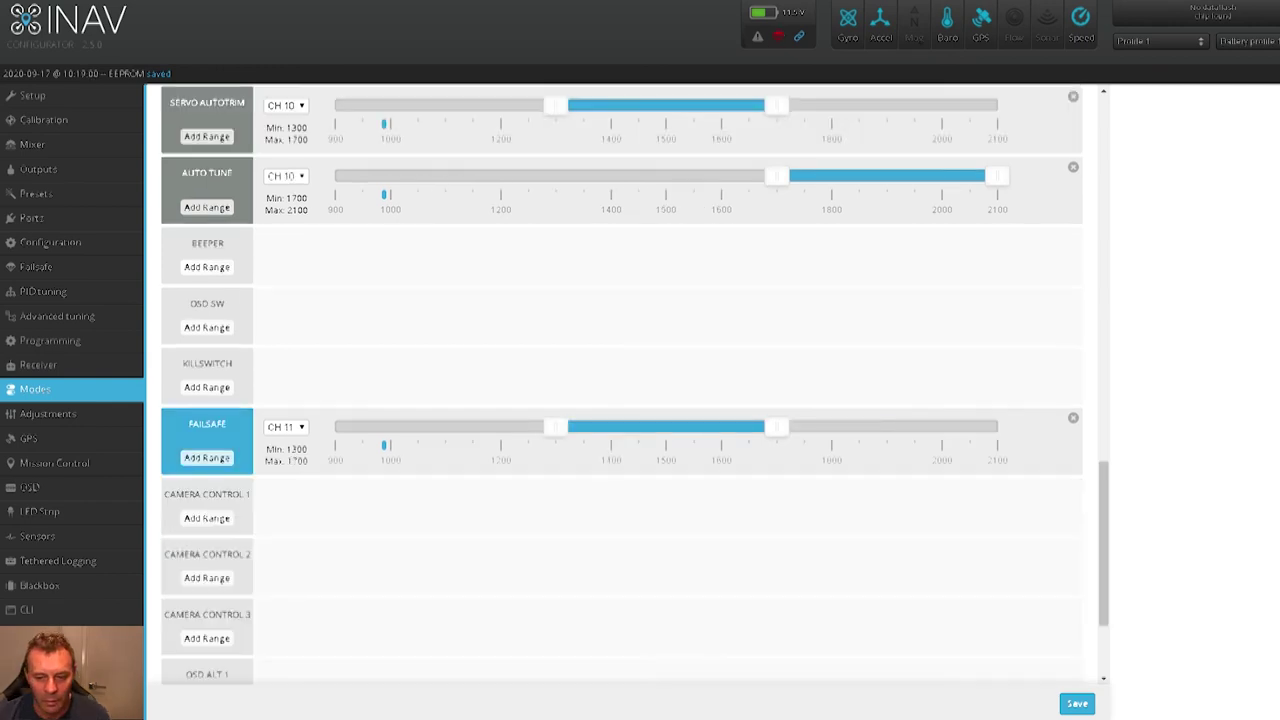
pyautogui.scroll(1, 620, 385)
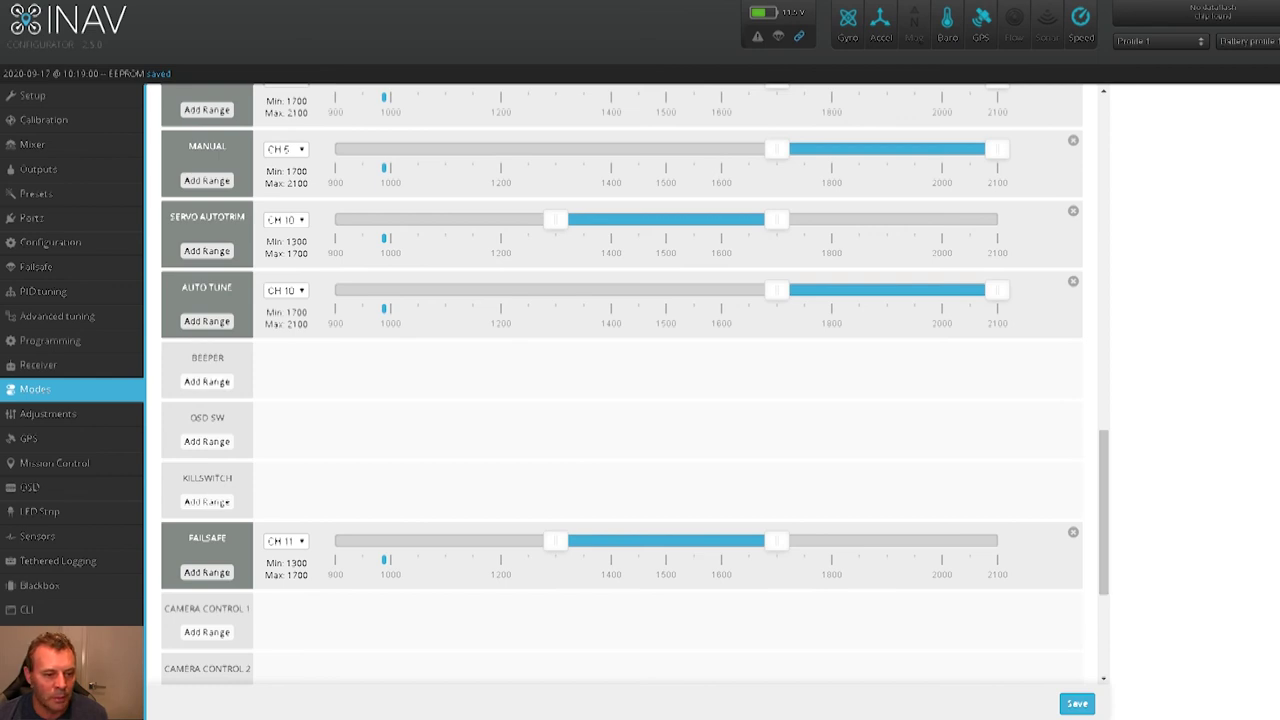
pyautogui.click(207, 381)
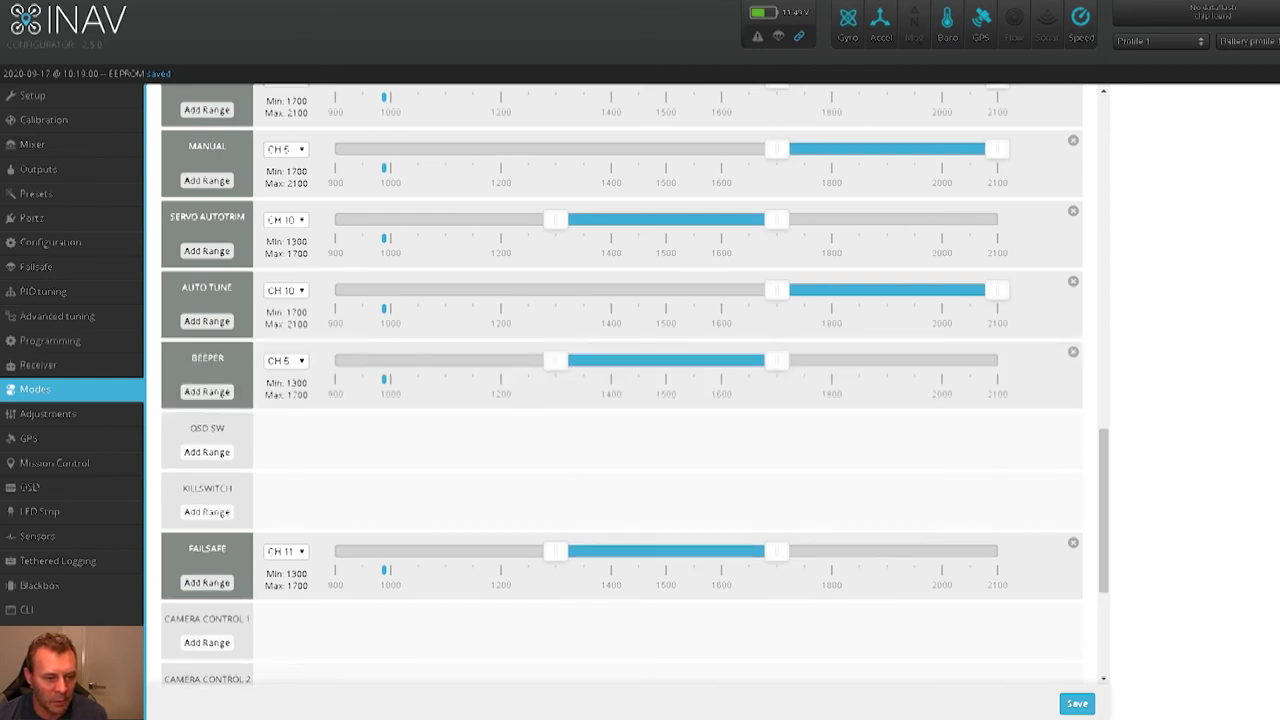
pyautogui.click(286, 360)
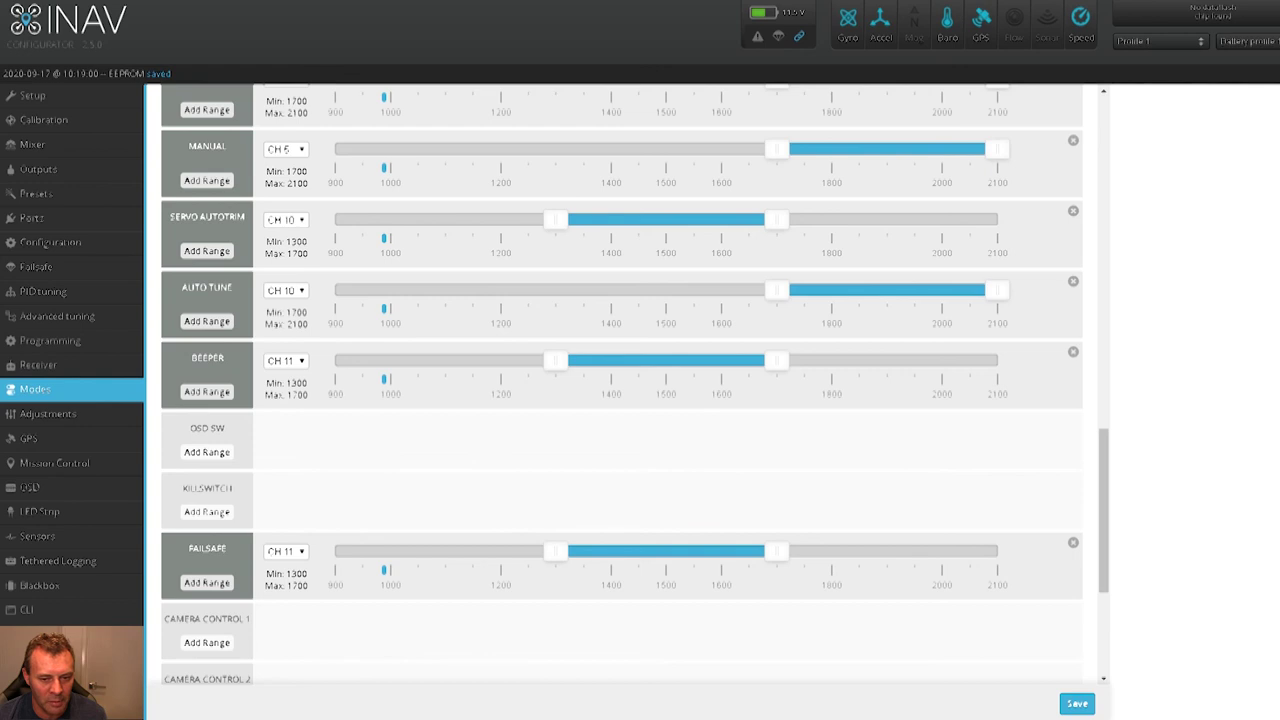
pyautogui.moveTo(665, 360); pyautogui.dragTo(886, 360)
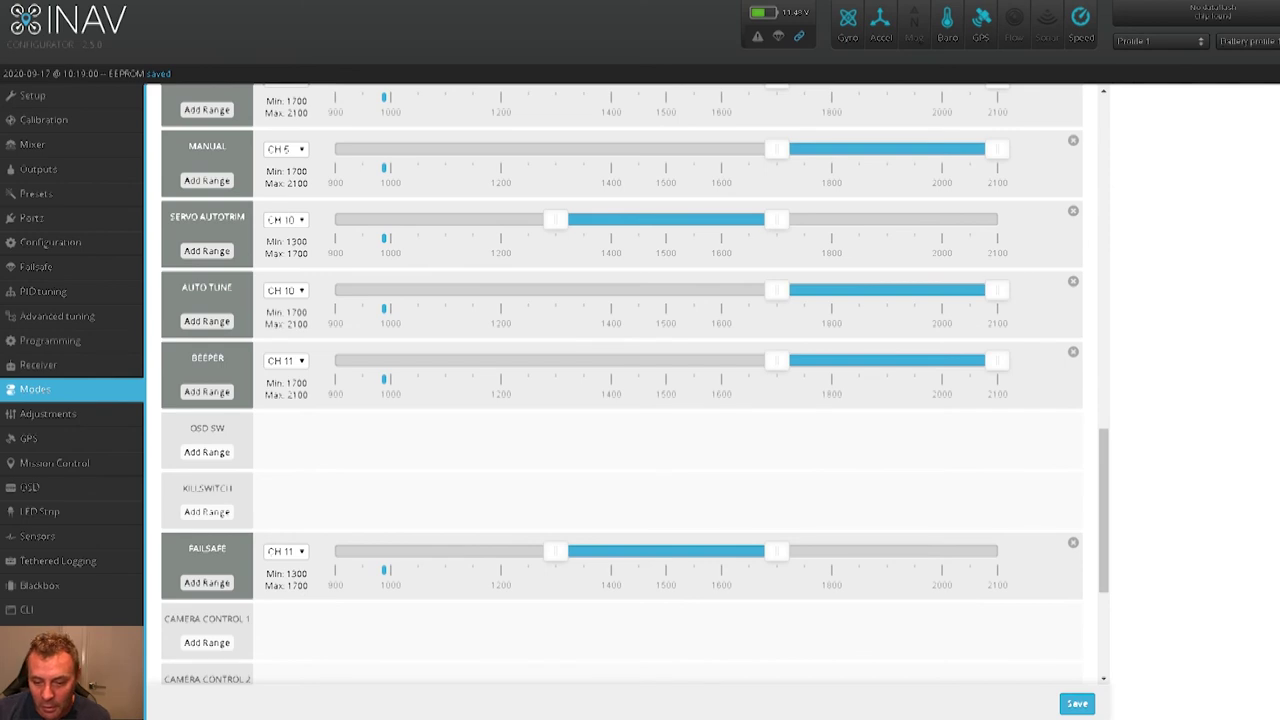
pyautogui.click(1077, 703)
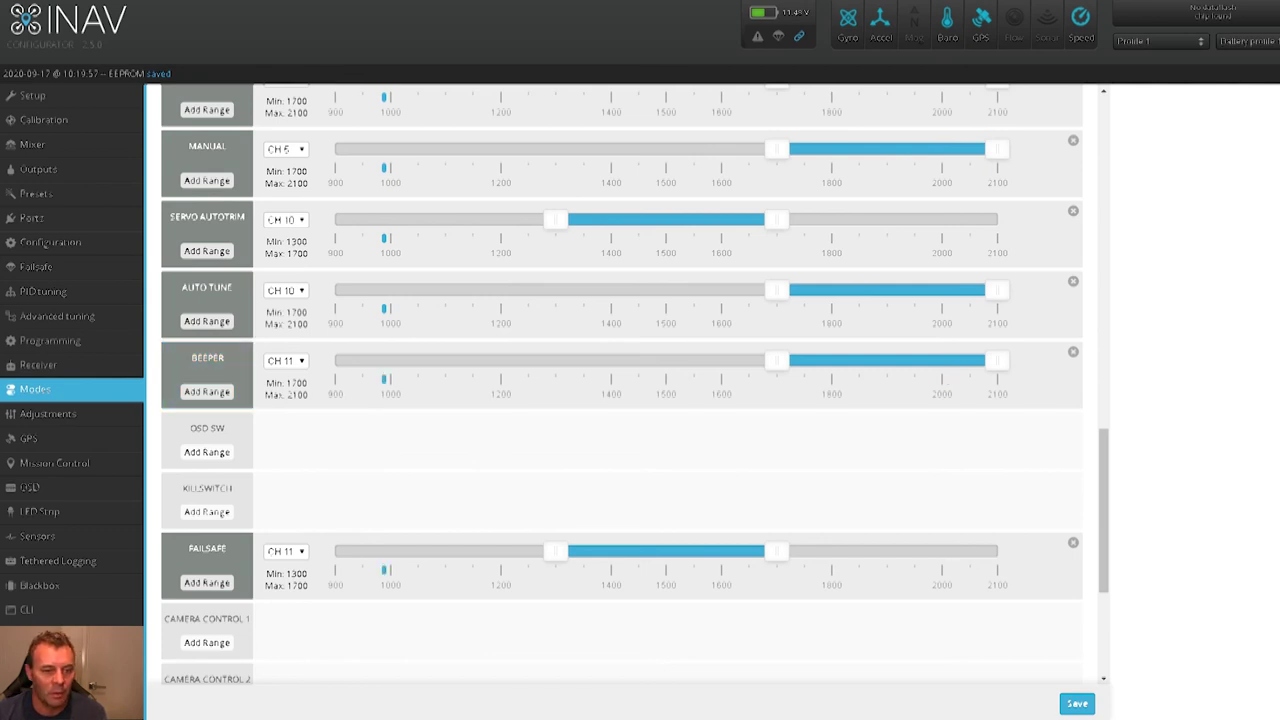
# - Remove the channel range assigned to the TURN ASSIST mode
pyautogui.scroll(5, 620, 385)
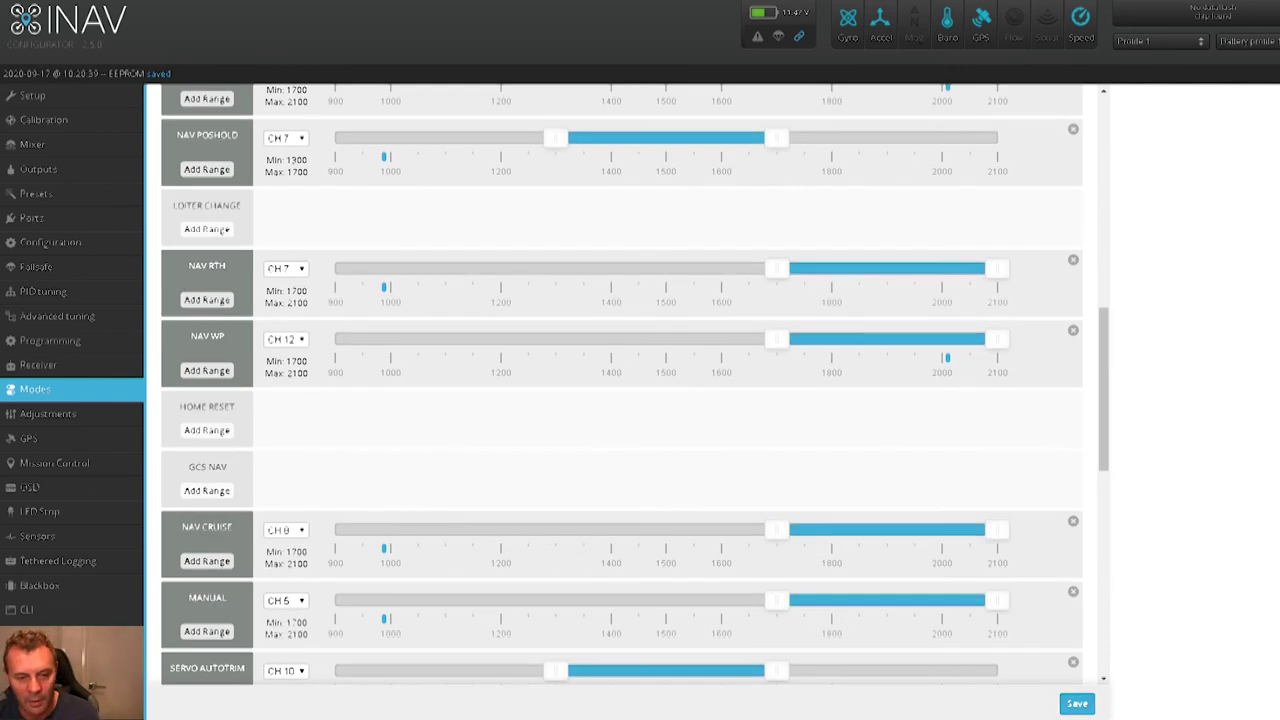
pyautogui.scroll(6, 620, 385)
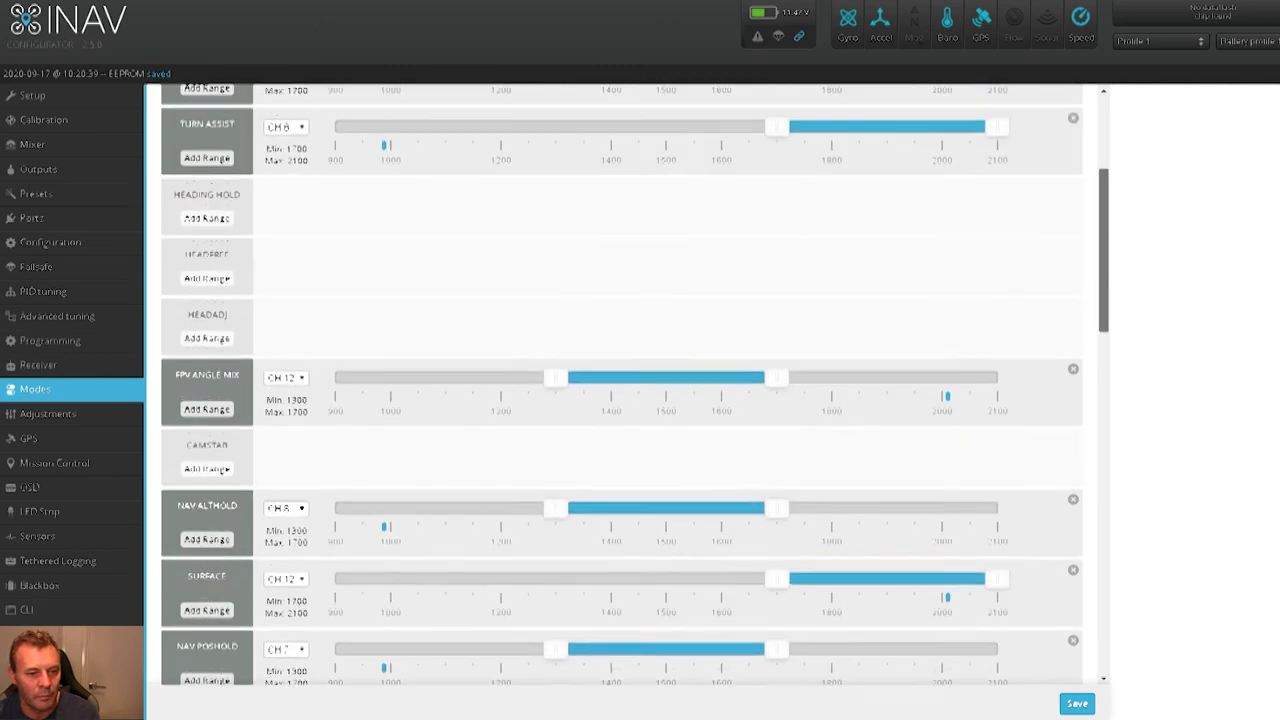
pyautogui.scroll(3, 620, 385)
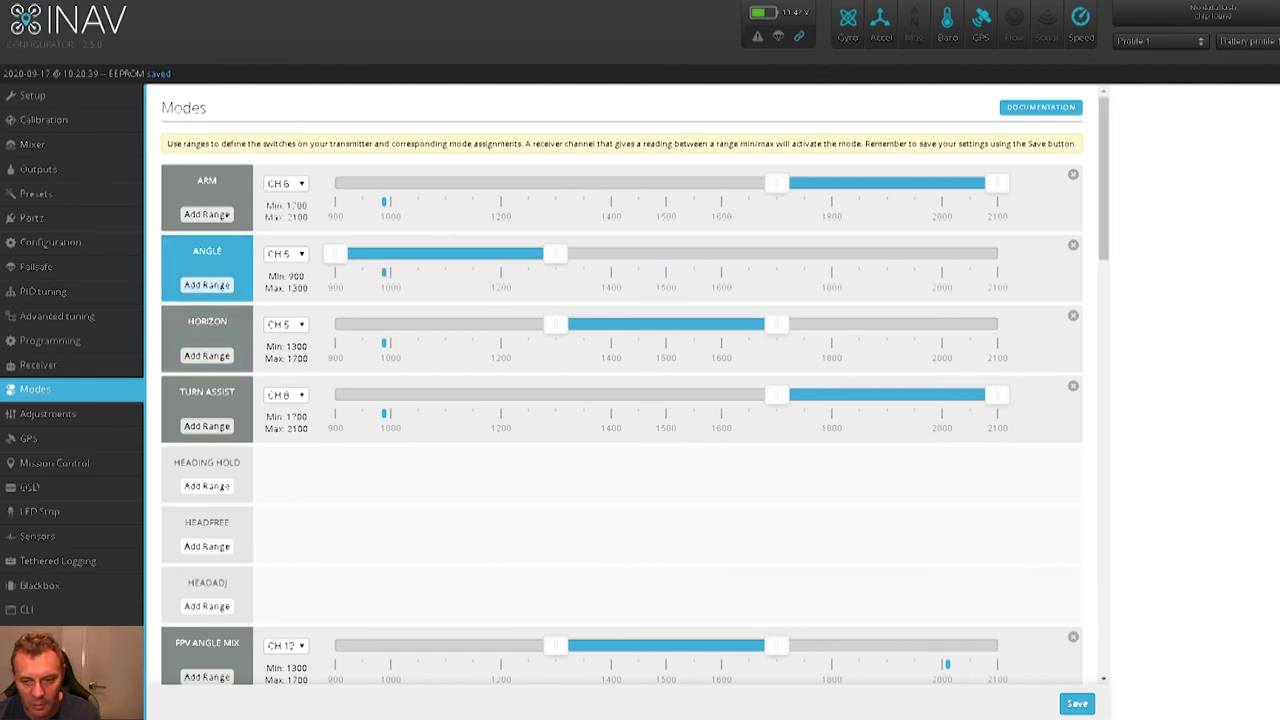
pyautogui.click(1073, 386)
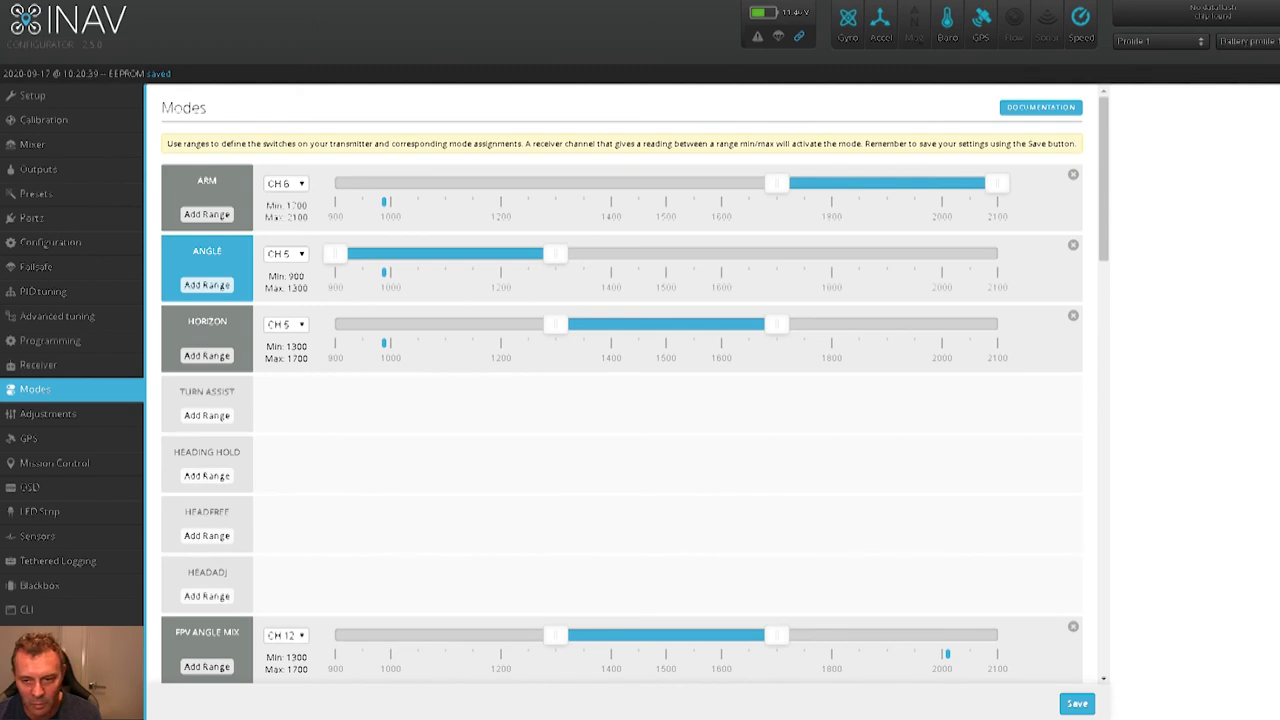
# - Remove the CH 12 ranges assigned to the FPV ANGLE MIX and SURFACE modes
pyautogui.scroll(-3, 620, 384)
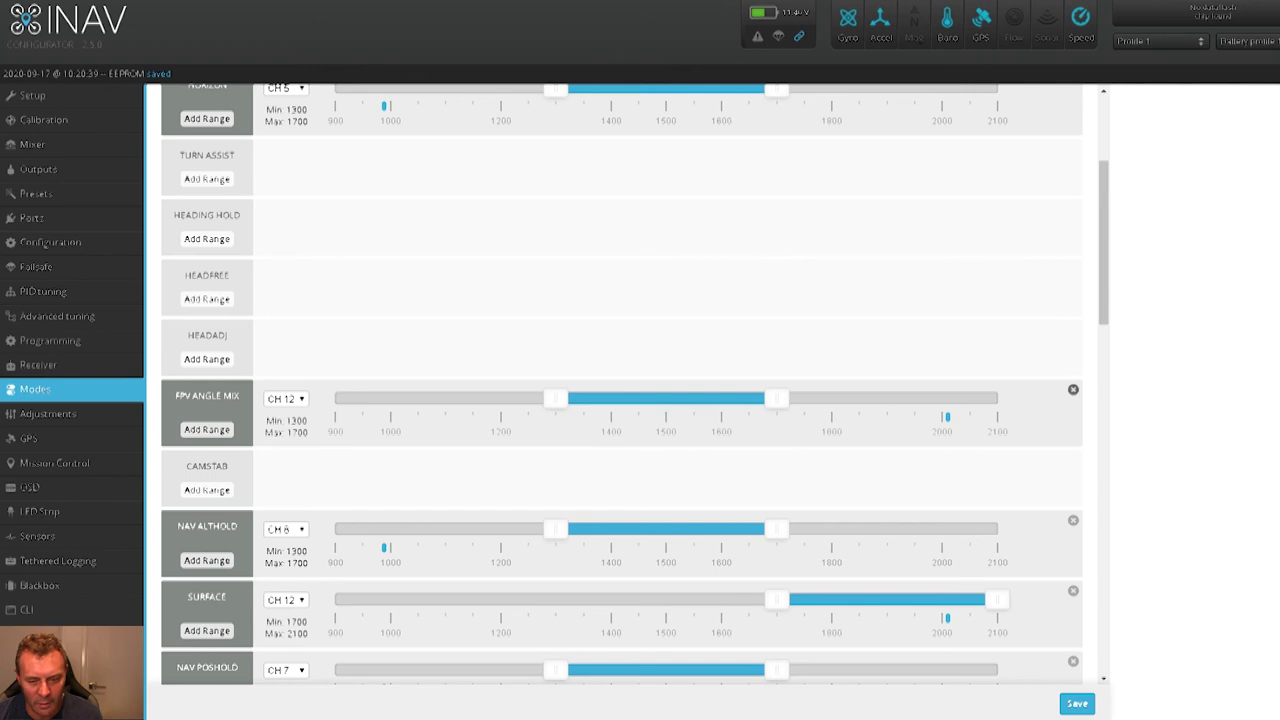
pyautogui.click(1073, 389)
pyautogui.scroll(-1, 1104, 250)
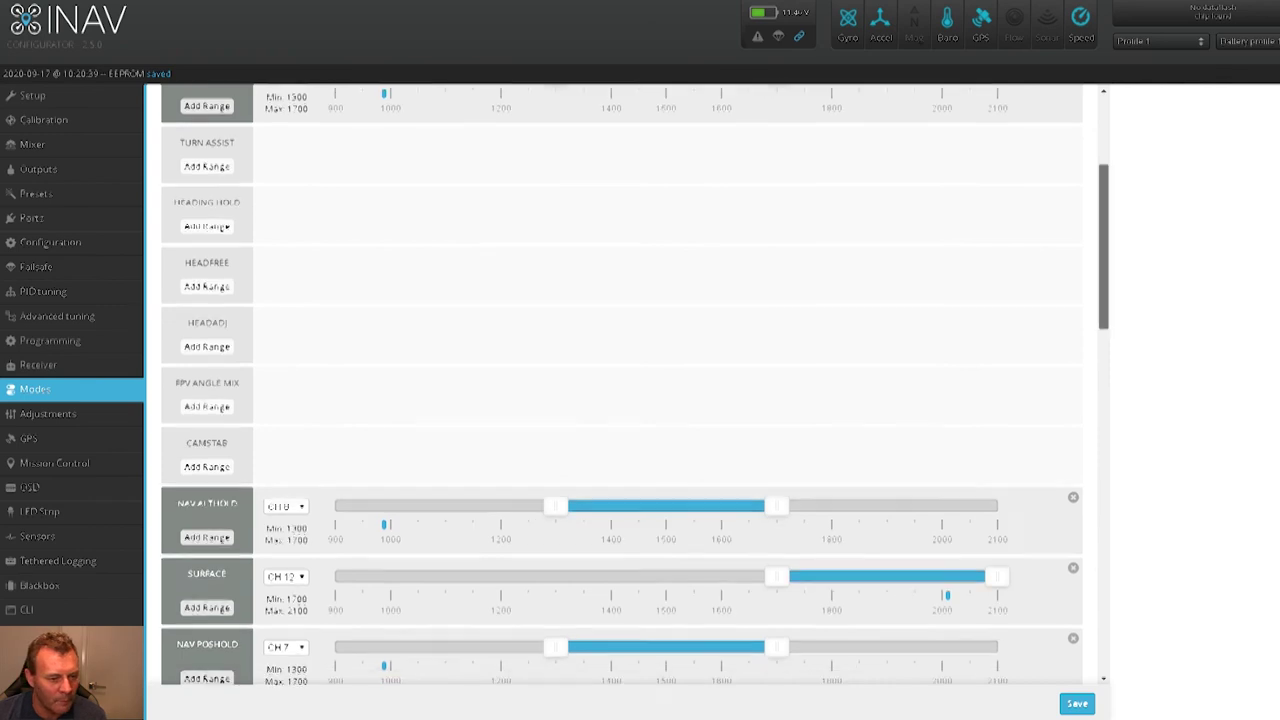
pyautogui.scroll(-2, 635, 384)
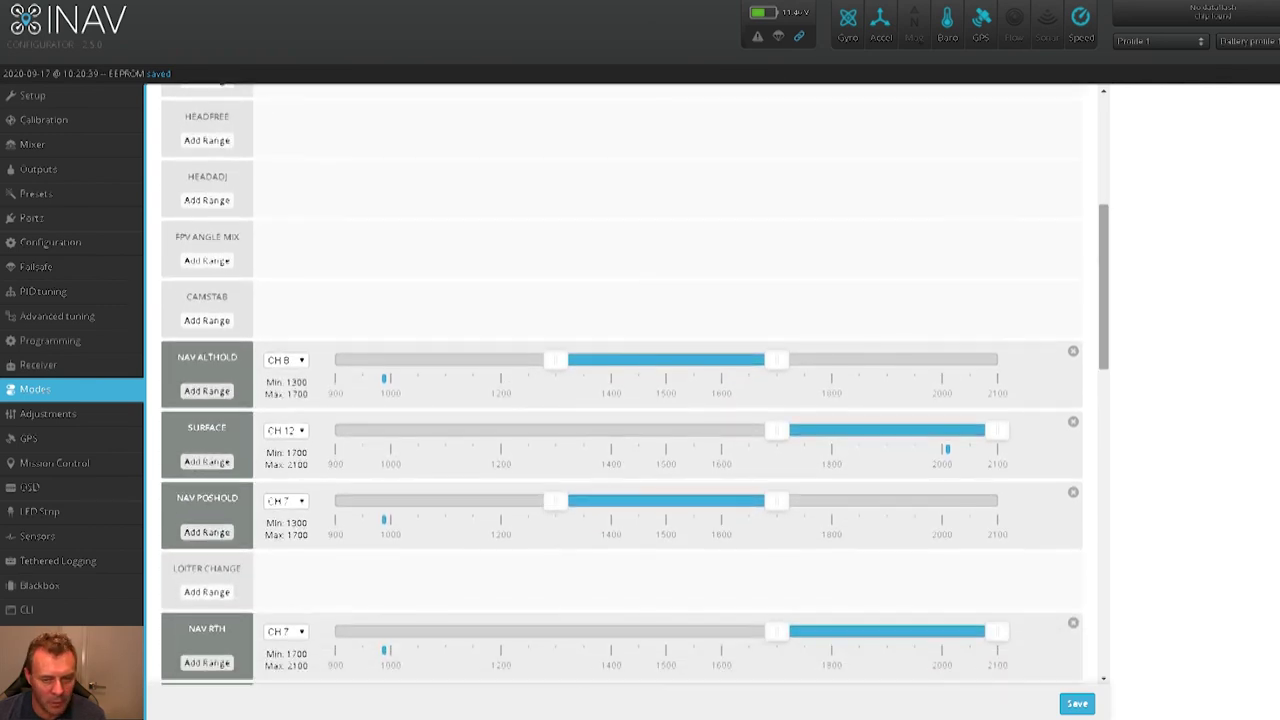
pyautogui.click(1073, 421)
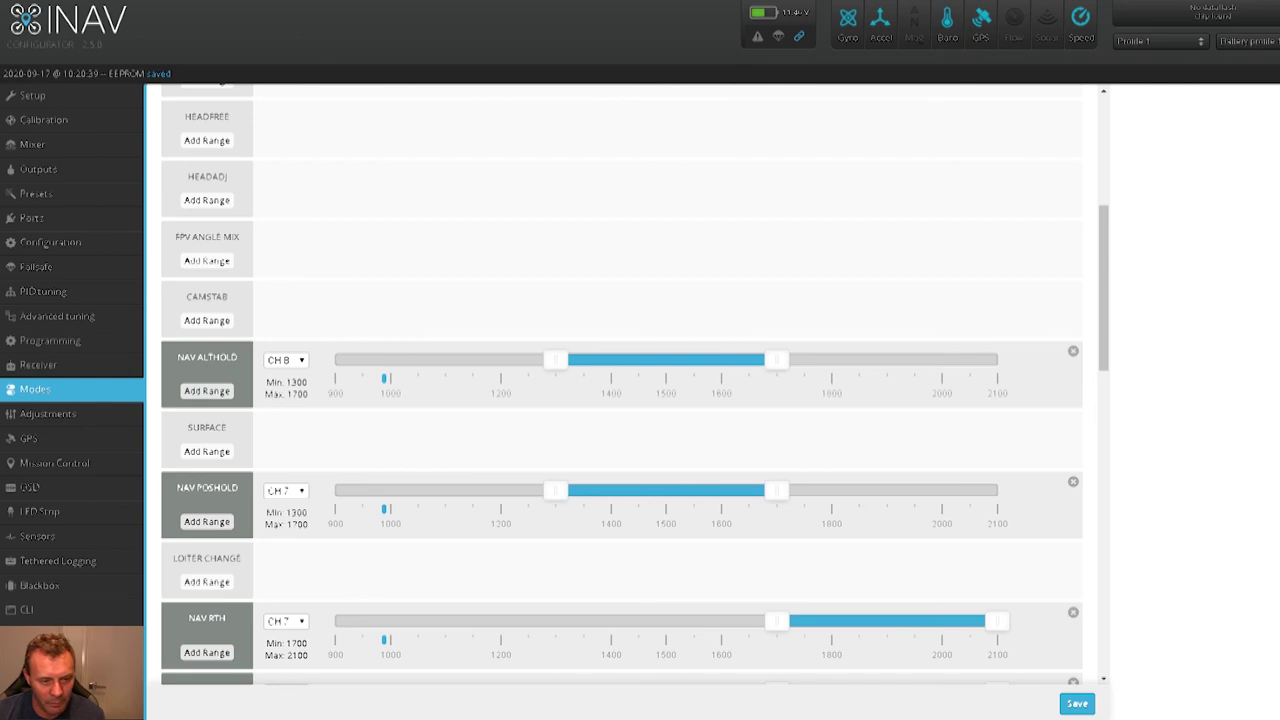
# - Review the channel ranges assigned to the flight modes from ARM through OSD ALT 3, and open the OSD settings
pyautogui.scroll(-2, 1103, 290)
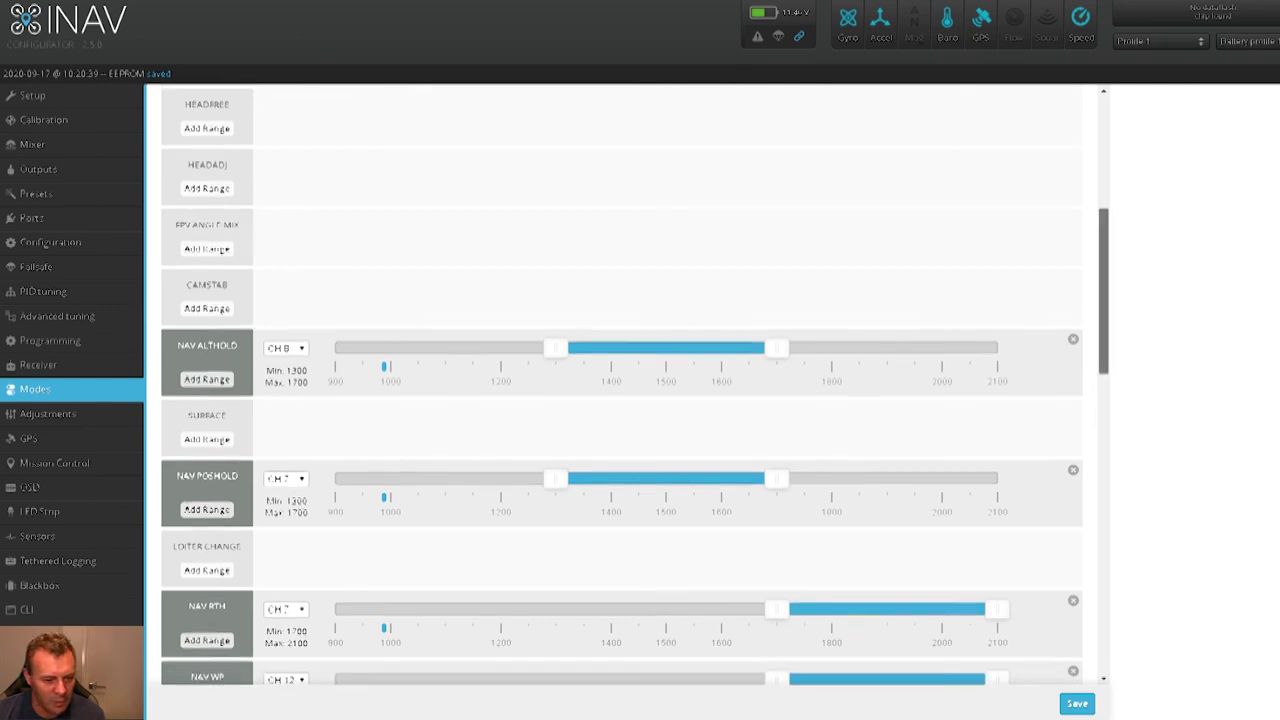
pyautogui.scroll(-2, 620, 380)
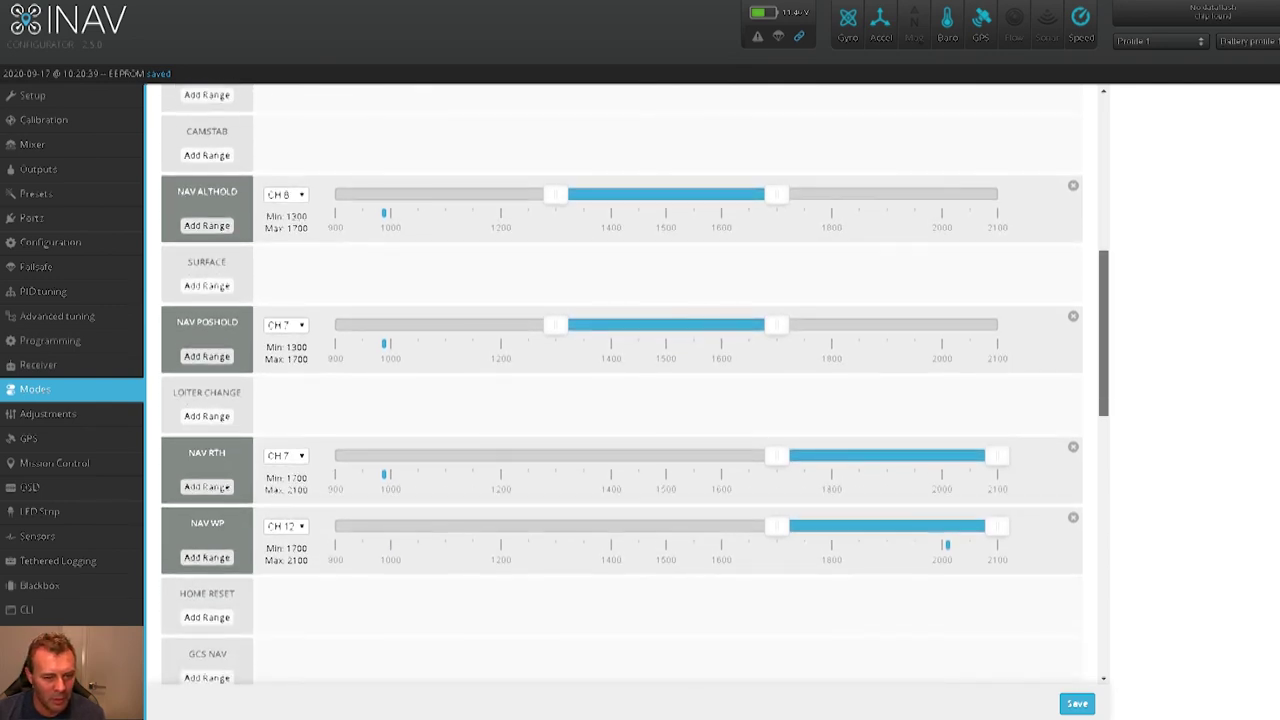
pyautogui.scroll(-2, 620, 380)
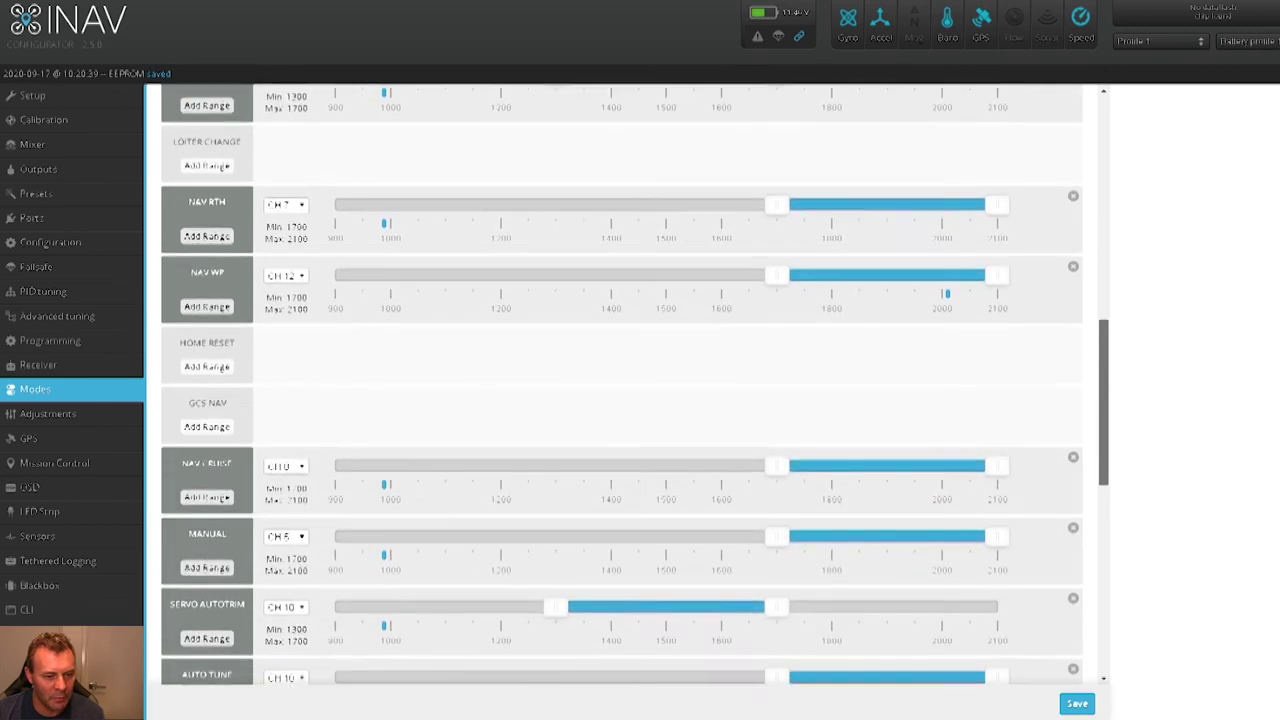
pyautogui.scroll(-2, 620, 380)
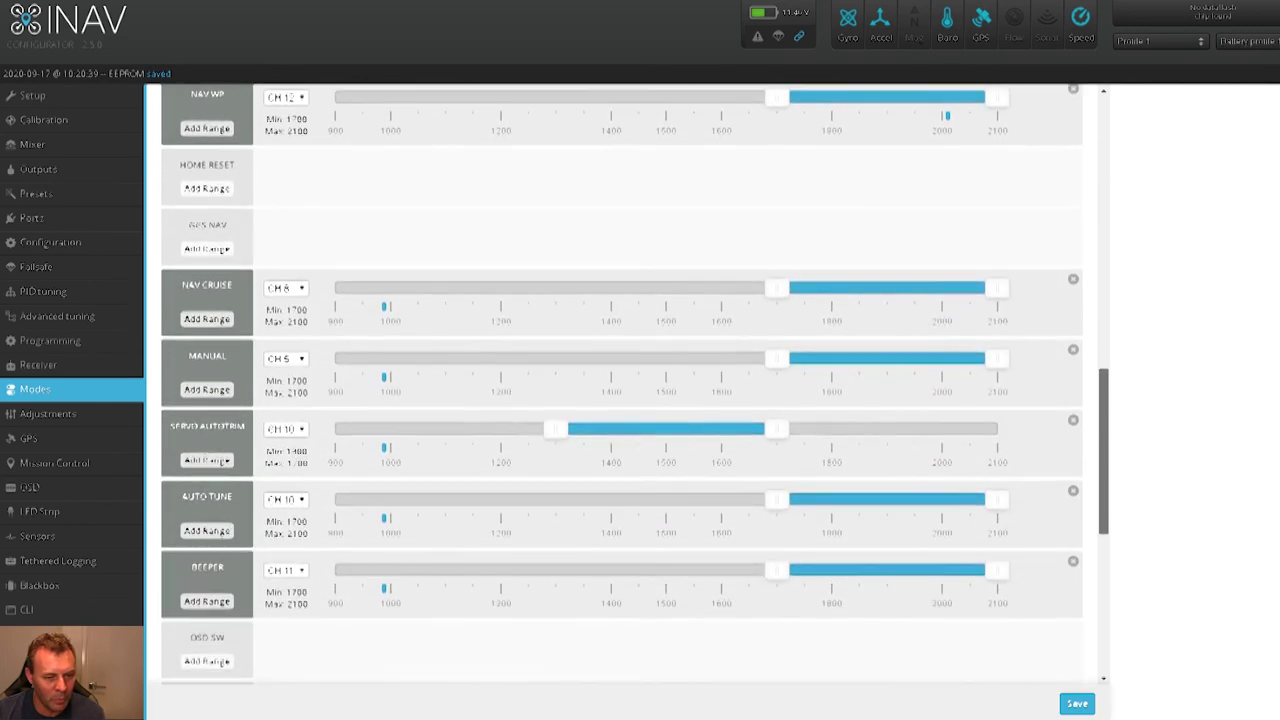
pyautogui.scroll(-6, 620, 380)
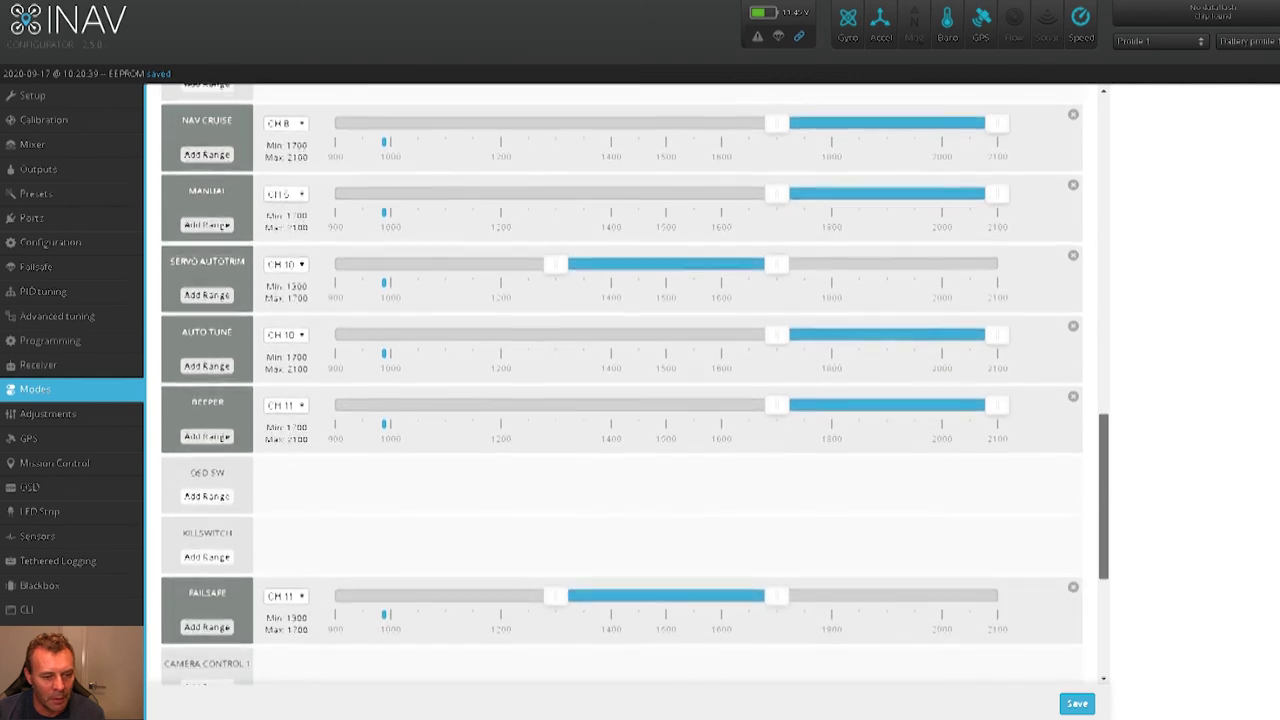
pyautogui.scroll(-1, 620, 380)
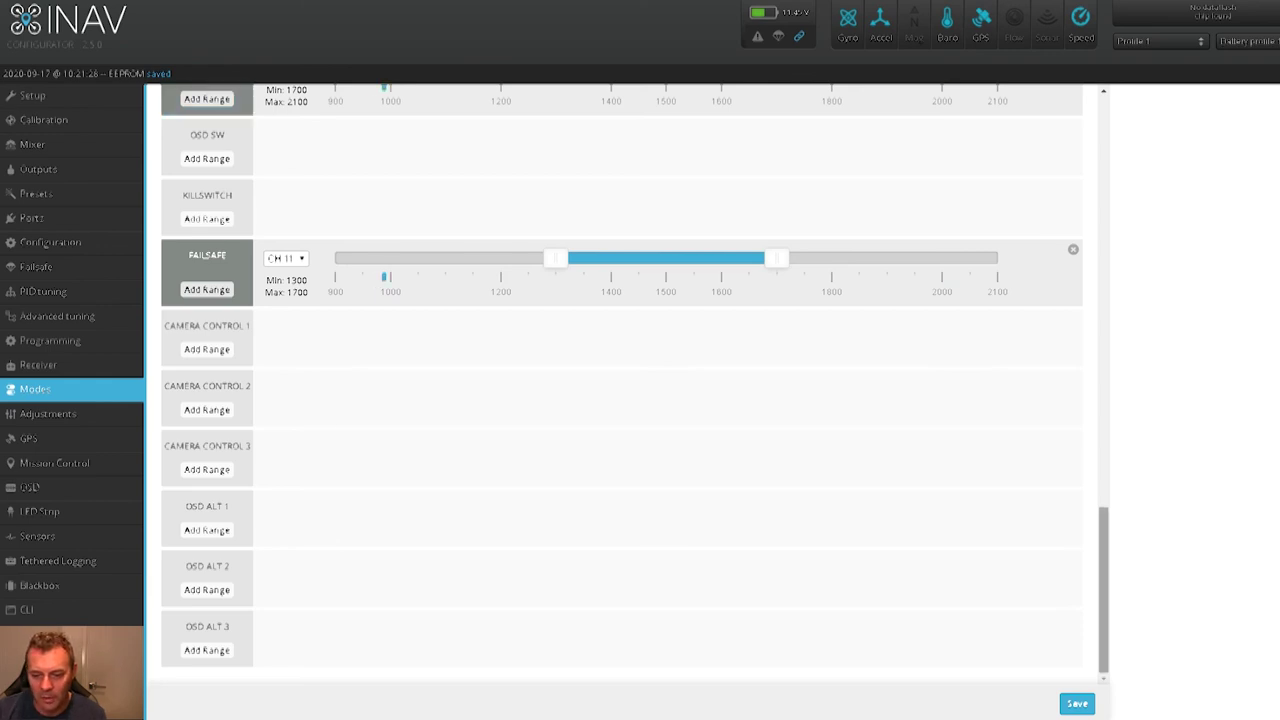
pyautogui.scroll(5, 620, 384)
pyautogui.scroll(2, 620, 384)
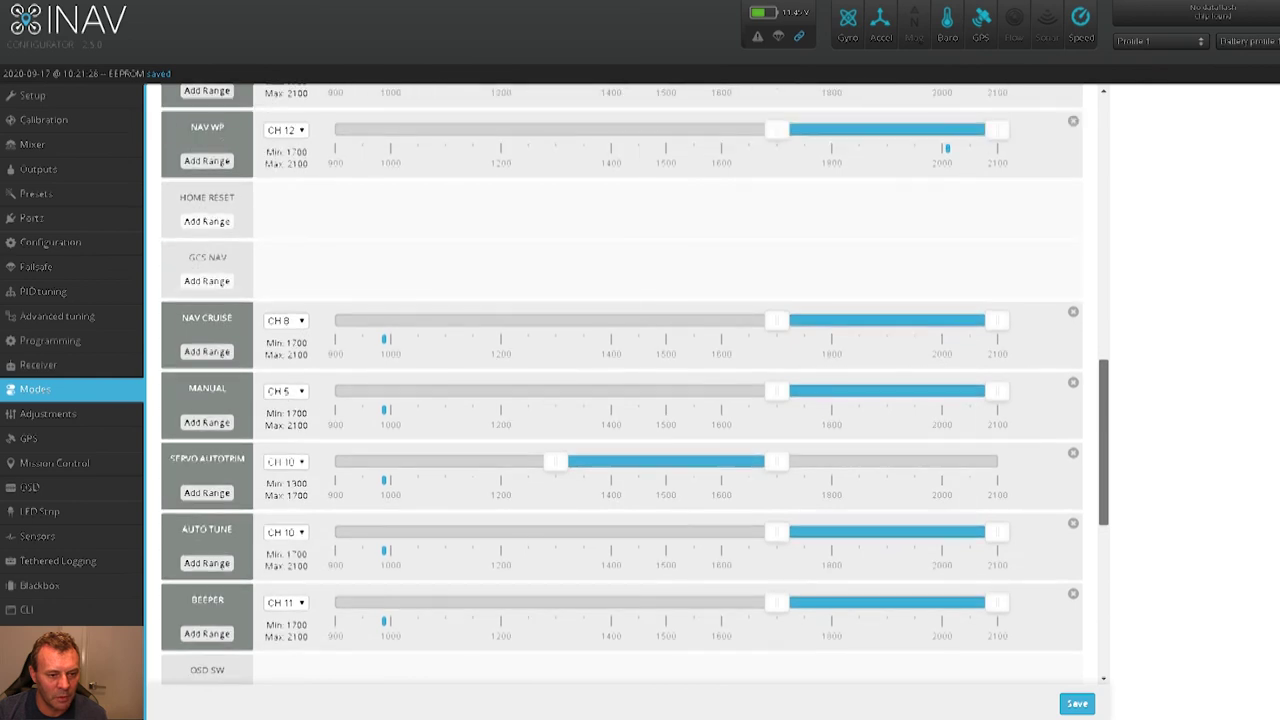
pyautogui.scroll(8, 620, 384)
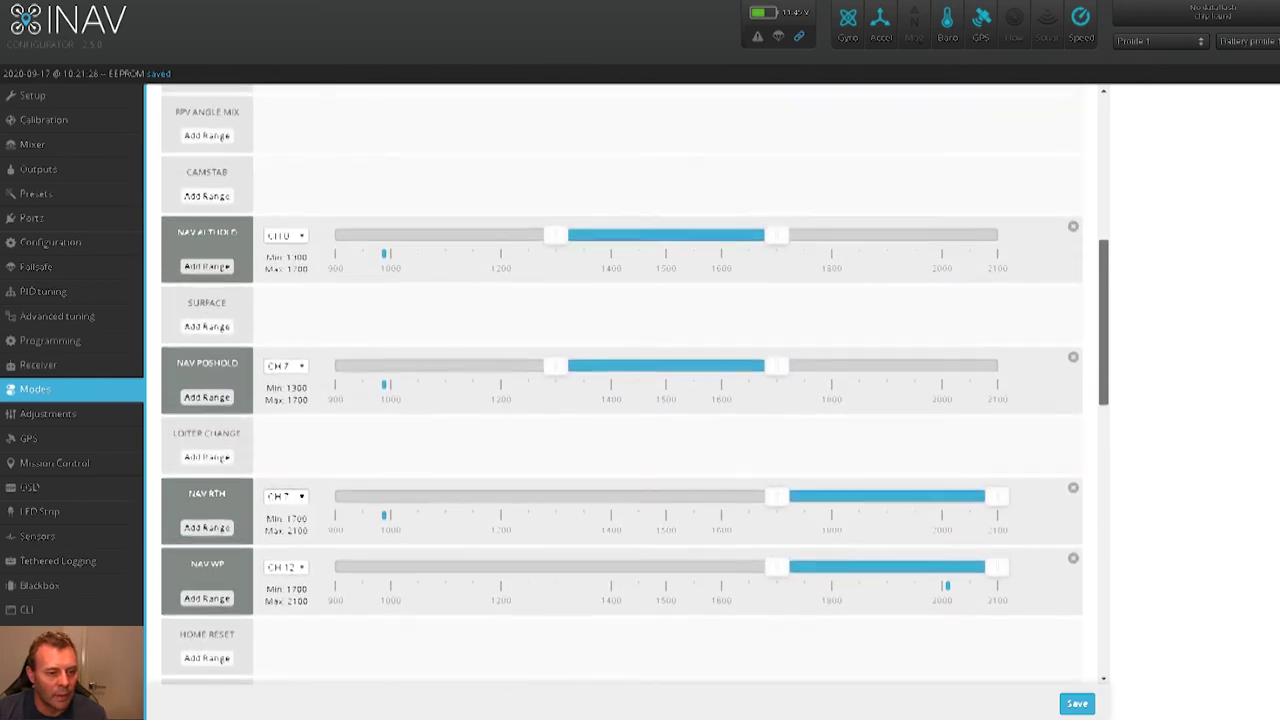
pyautogui.scroll(9, 220, 391)
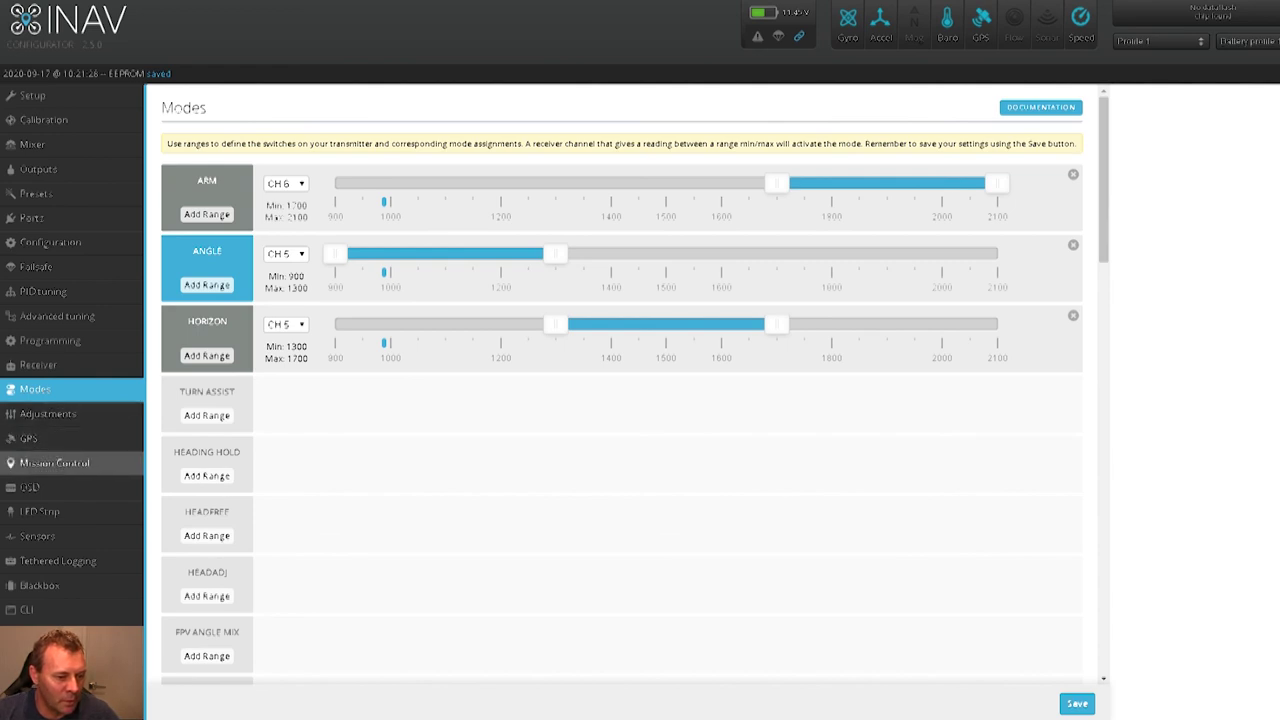
pyautogui.click(30, 487)
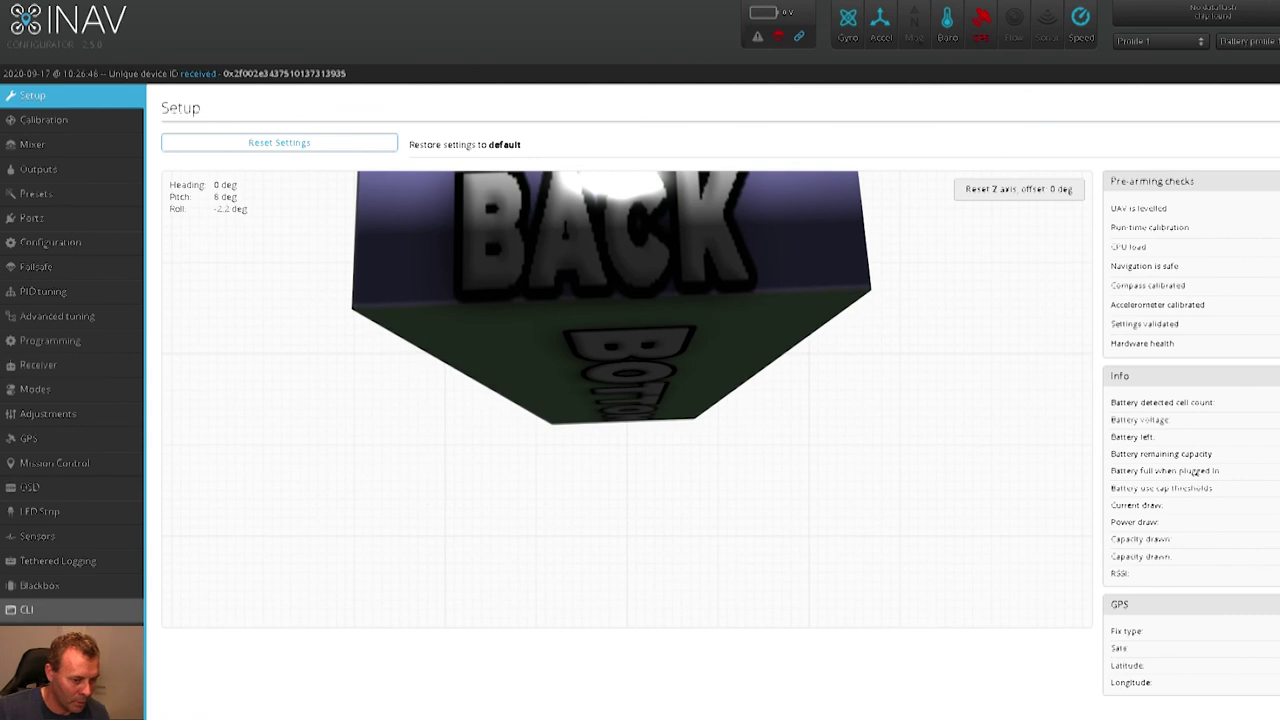
# - Run the dump command in the CLI and copy the full configuration output to the clipboard
pyautogui.click(40, 609)
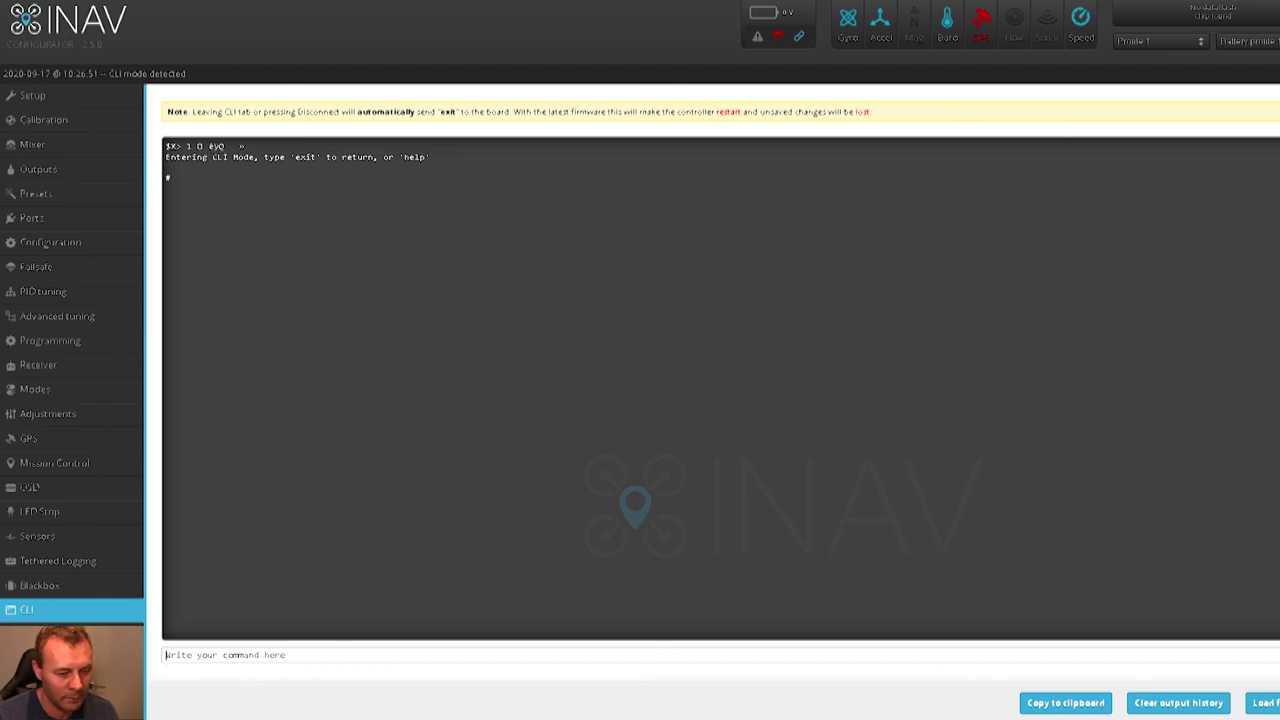
pyautogui.write('dump')
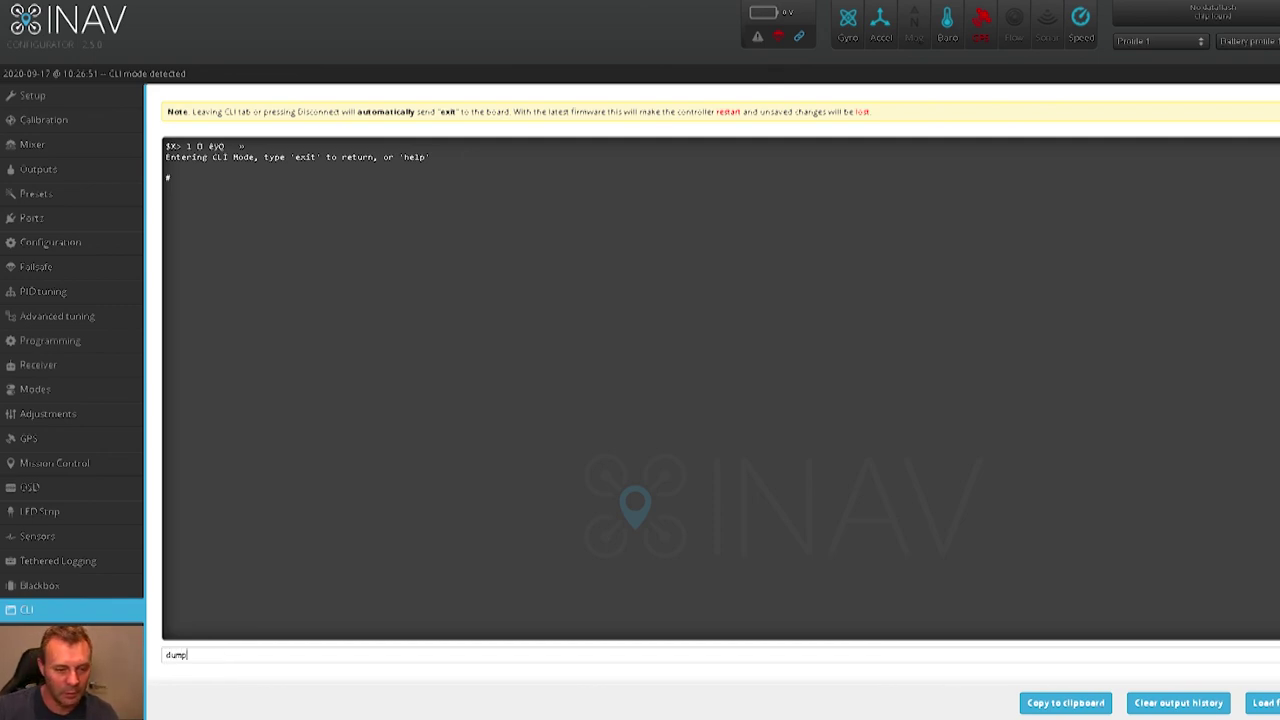
pyautogui.press('Return')
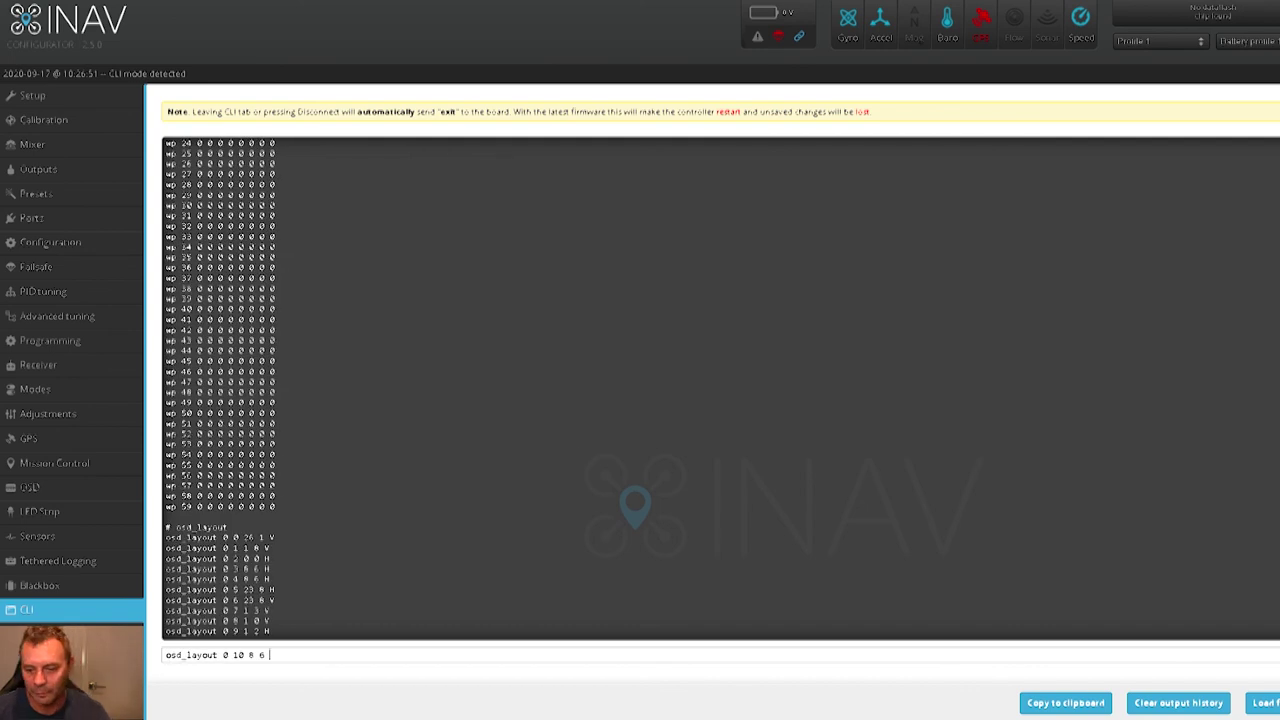
pyautogui.click(1065, 702)
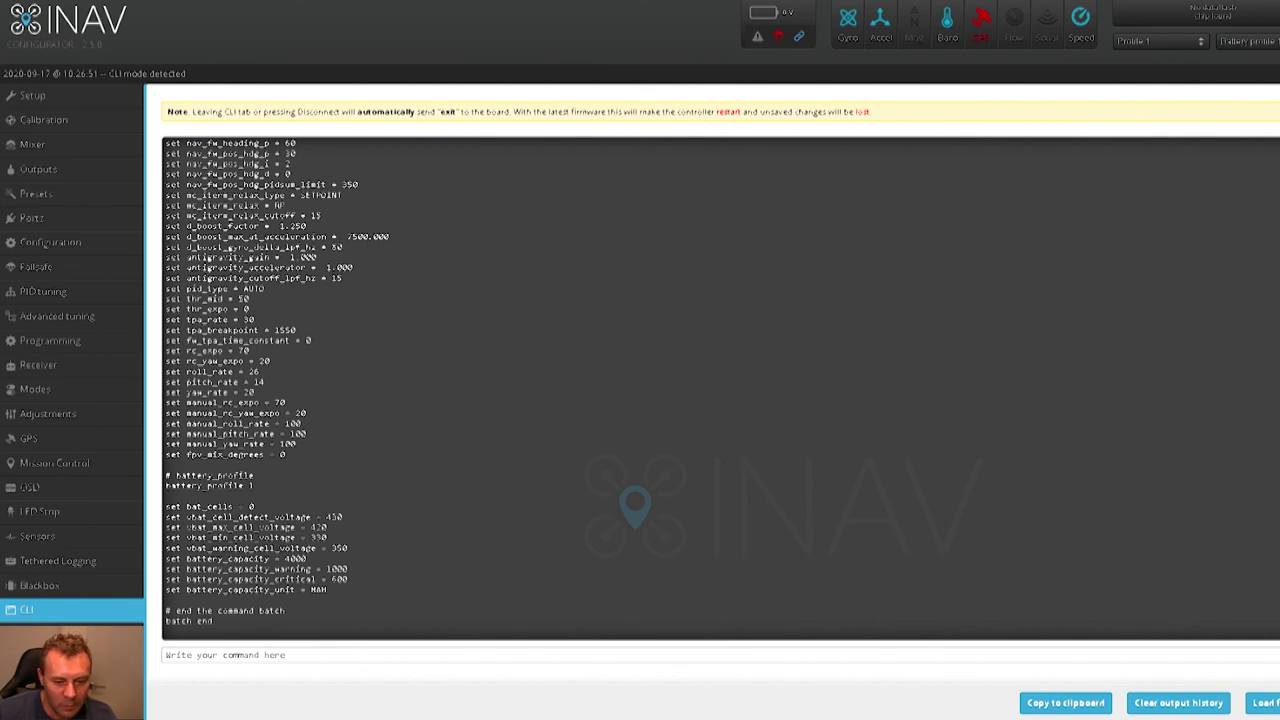
# - Run diff all in a cleared CLI and copy its output to the clipboard
pyautogui.click(1178, 702)
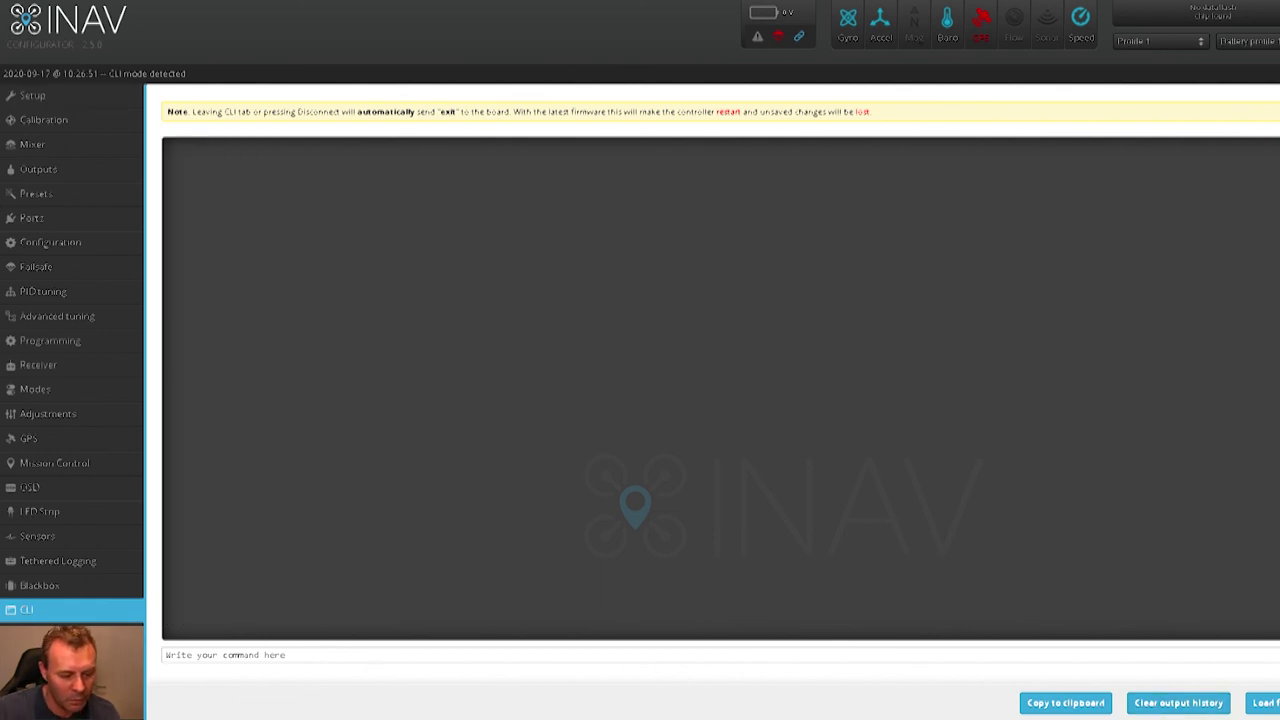
pyautogui.write('diff')
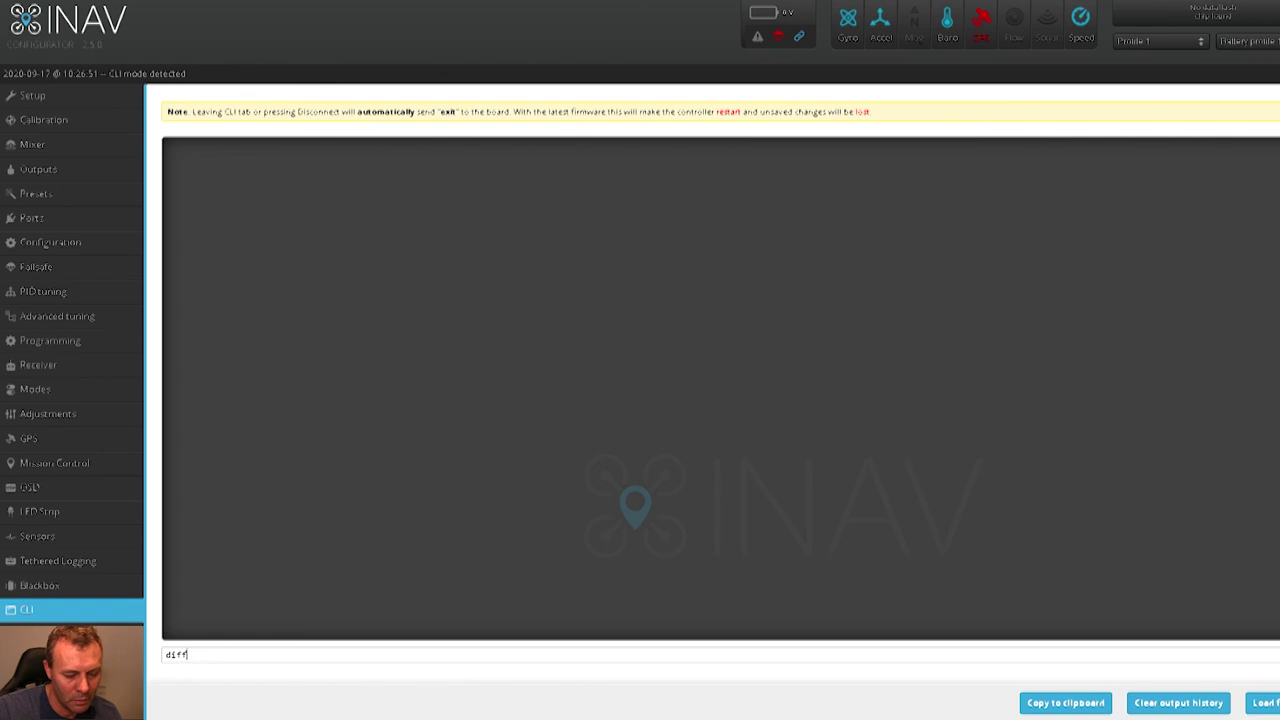
pyautogui.write(' all')
pyautogui.press('Return')
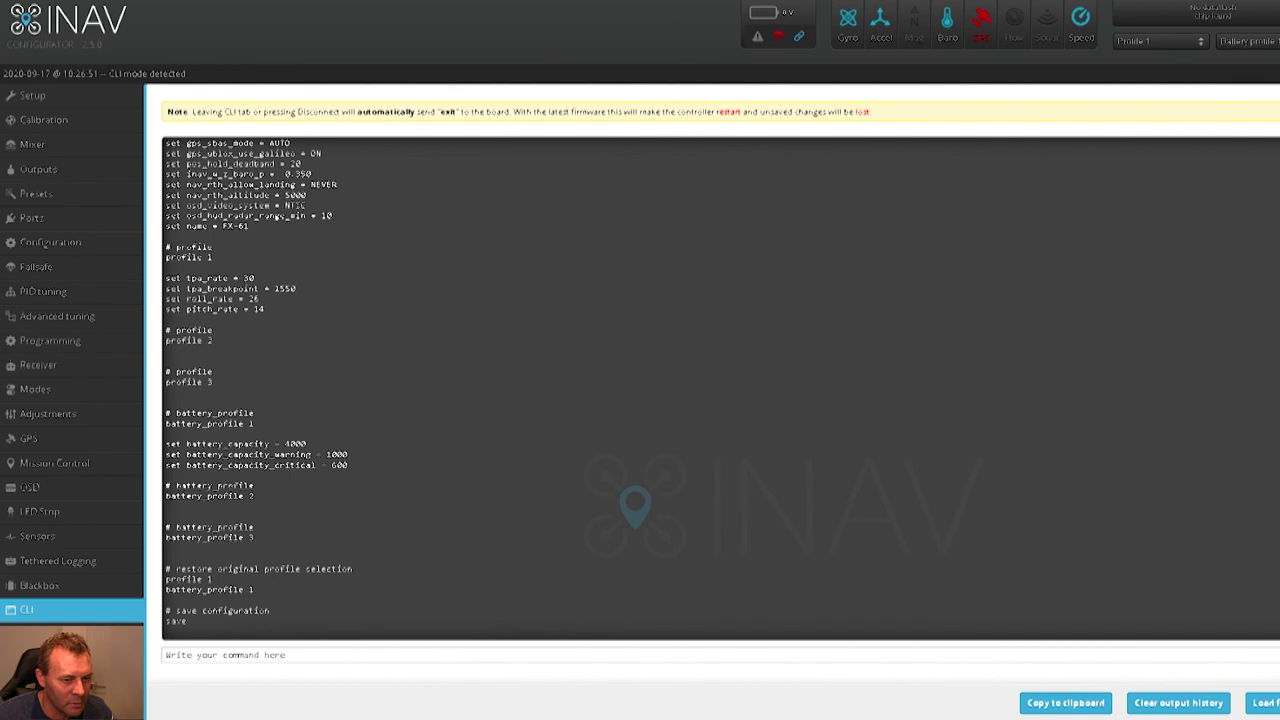
pyautogui.scroll(15, 720, 390)
pyautogui.click(1065, 702)
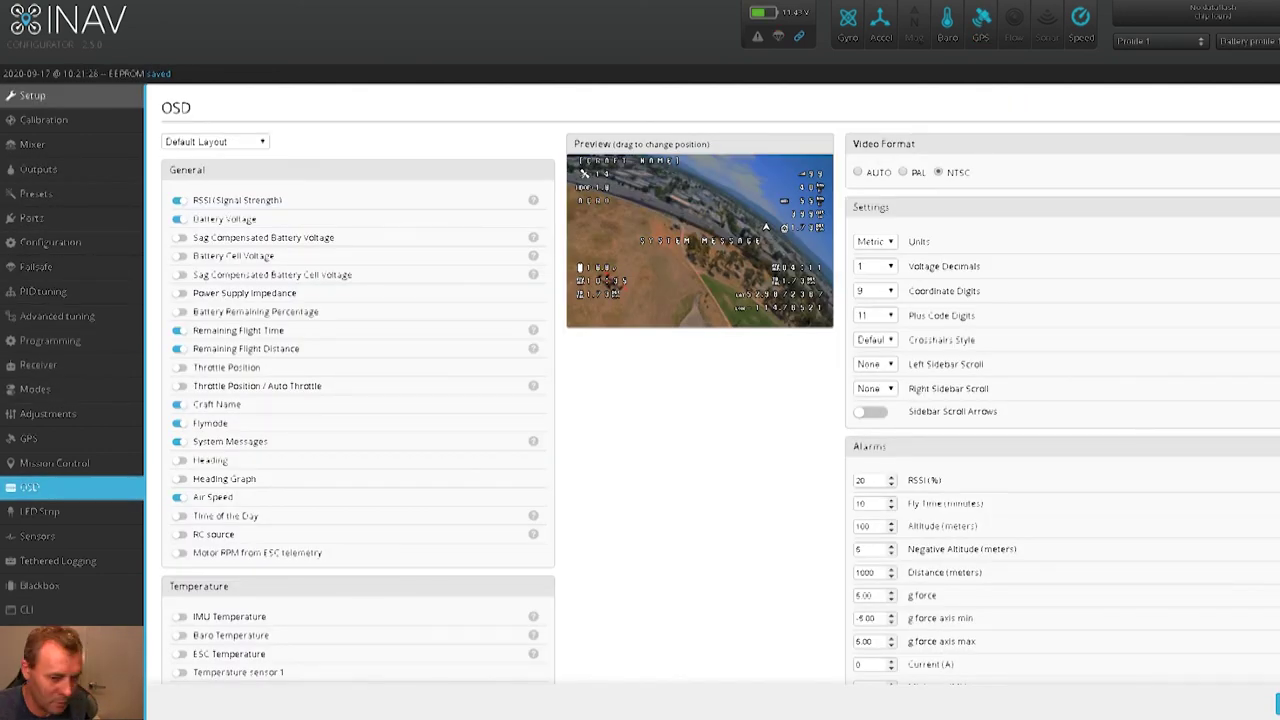
# - Open the Setup overview to examine the board orientation and pre-arming checks
pyautogui.click(33, 95)
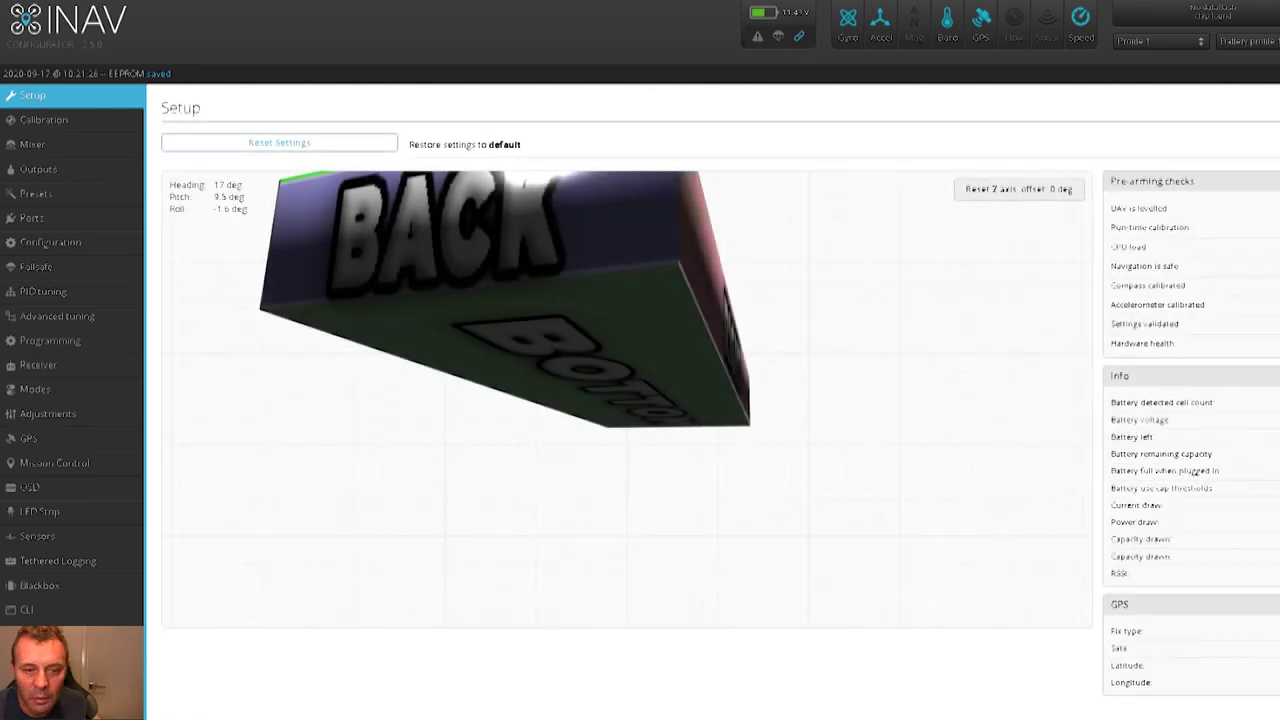